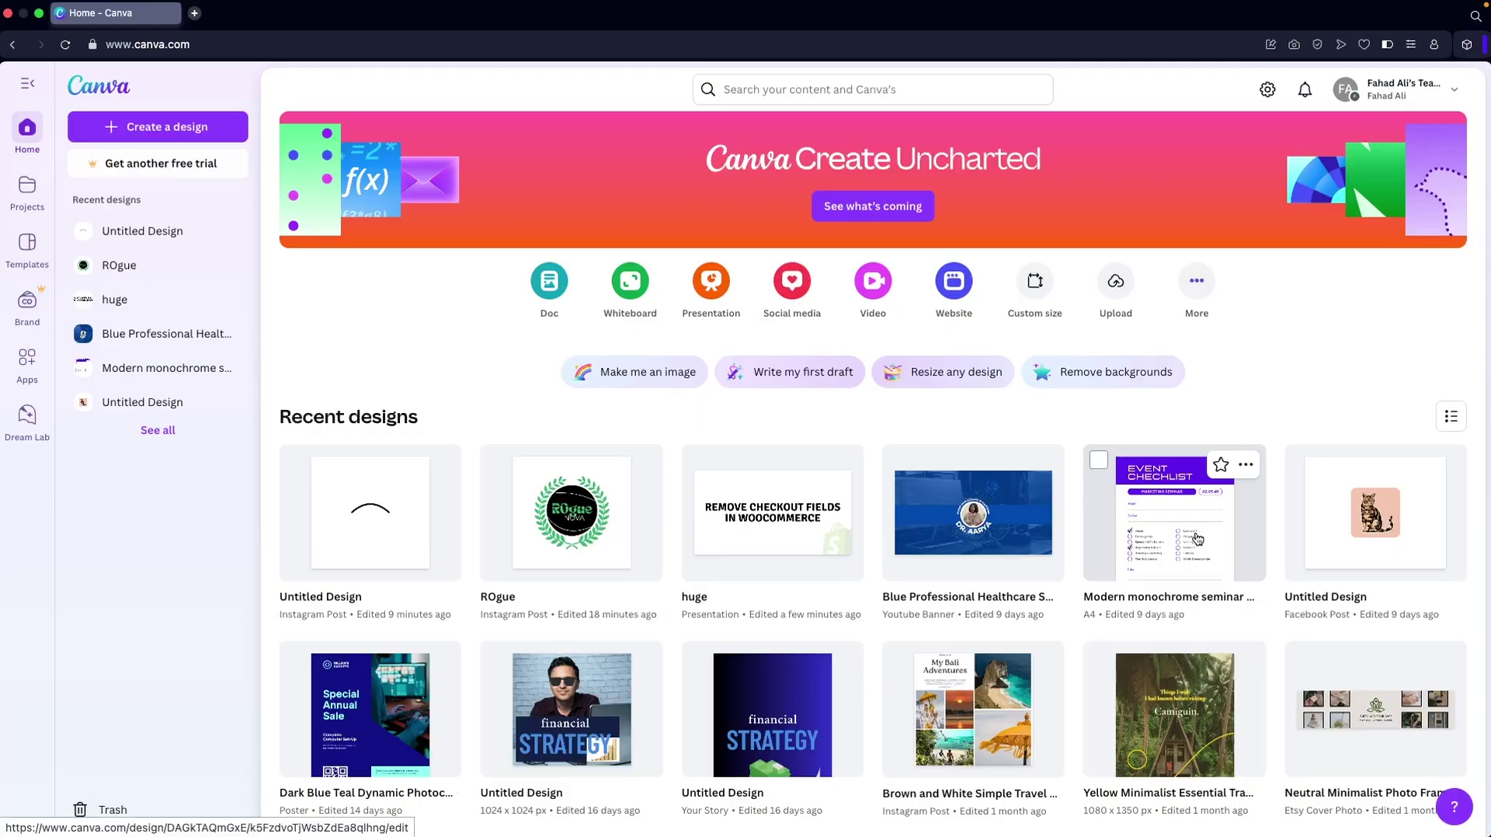
Search Canva's home for 'booklet' with the Canva Templates filter applied.
click(828, 87)
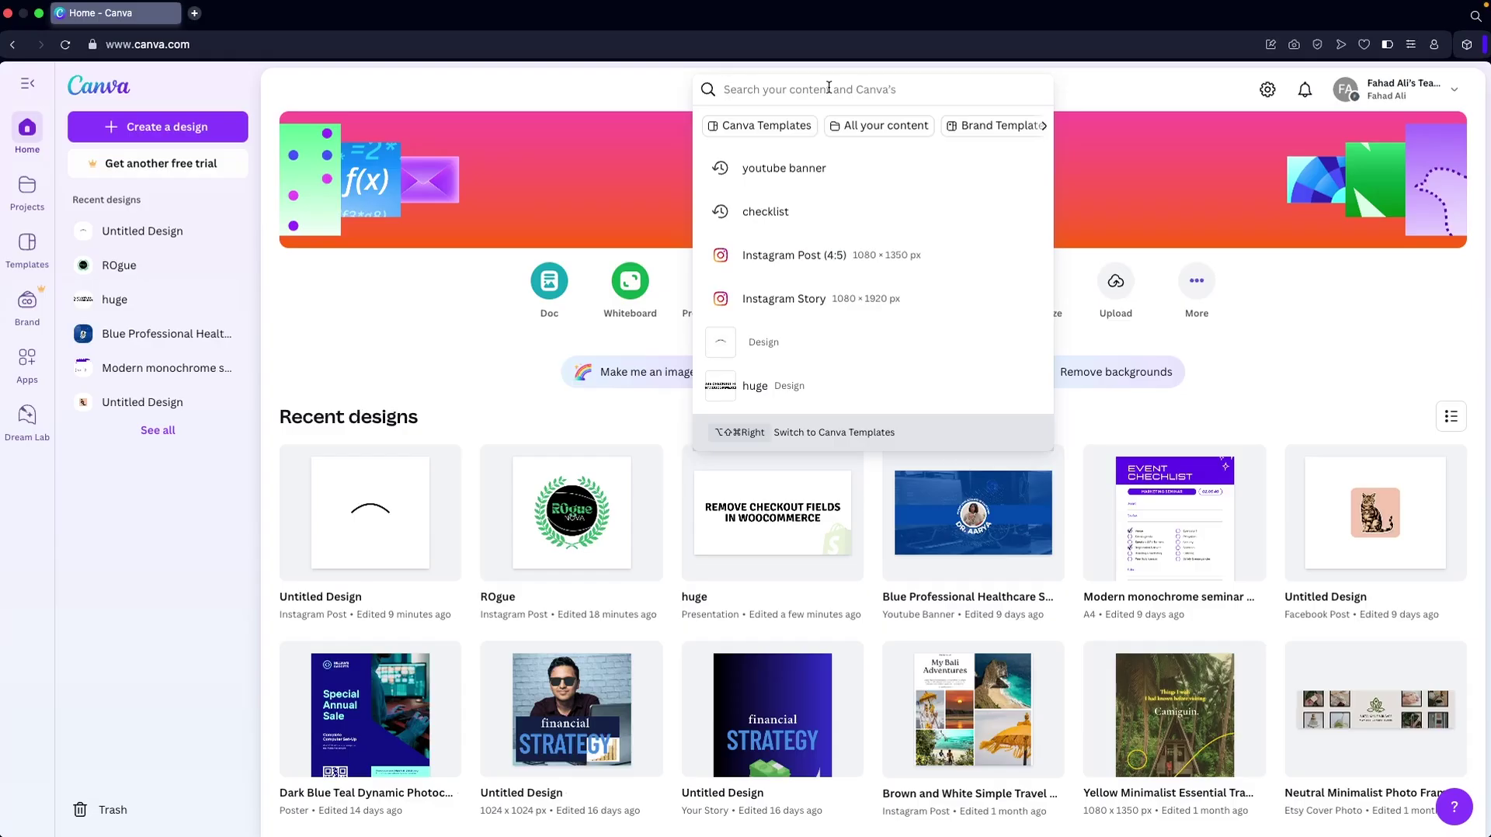
text(booke)
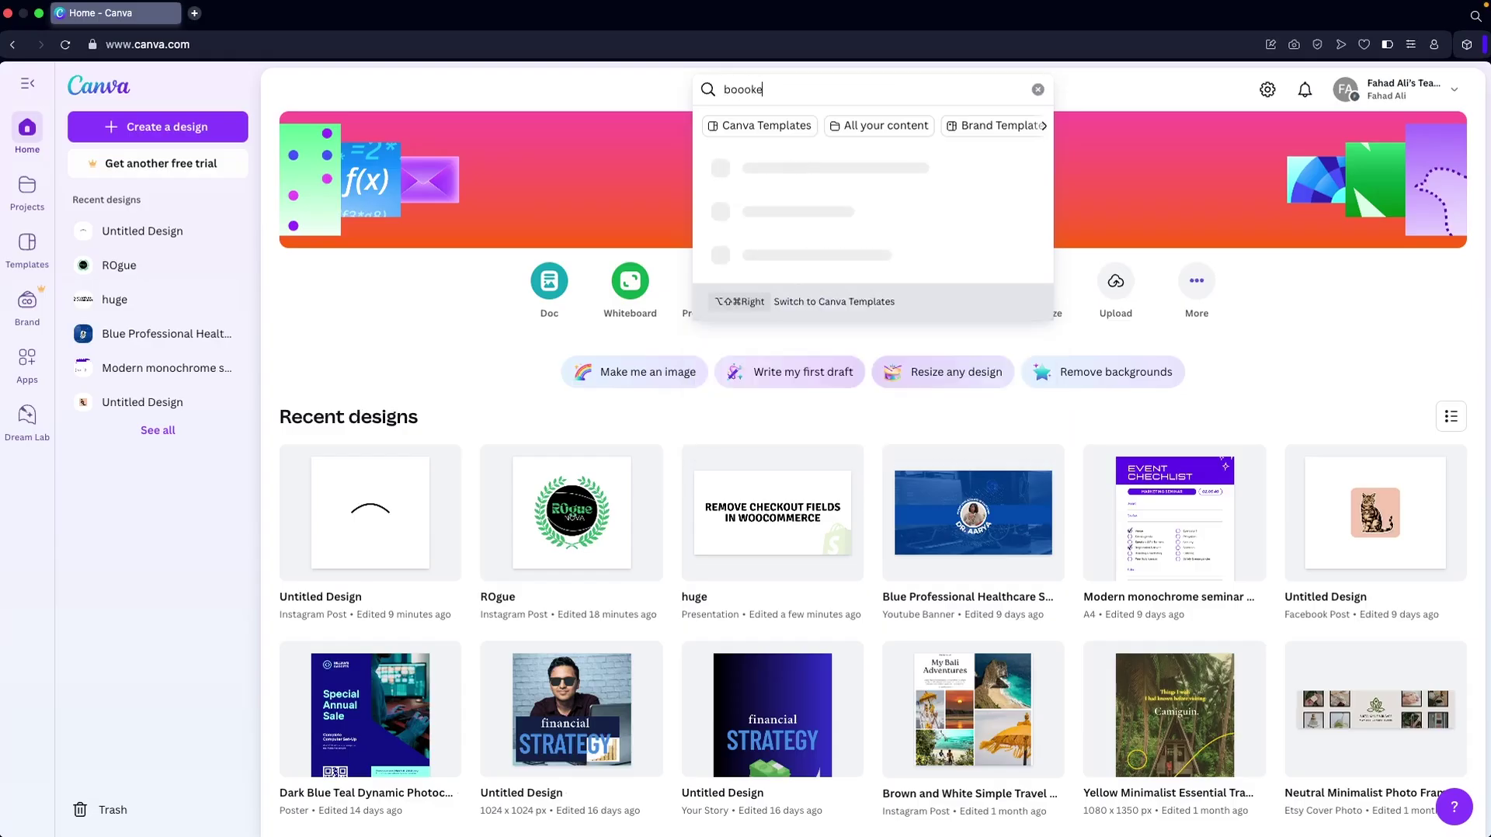
key(BackSpace)
text(let)
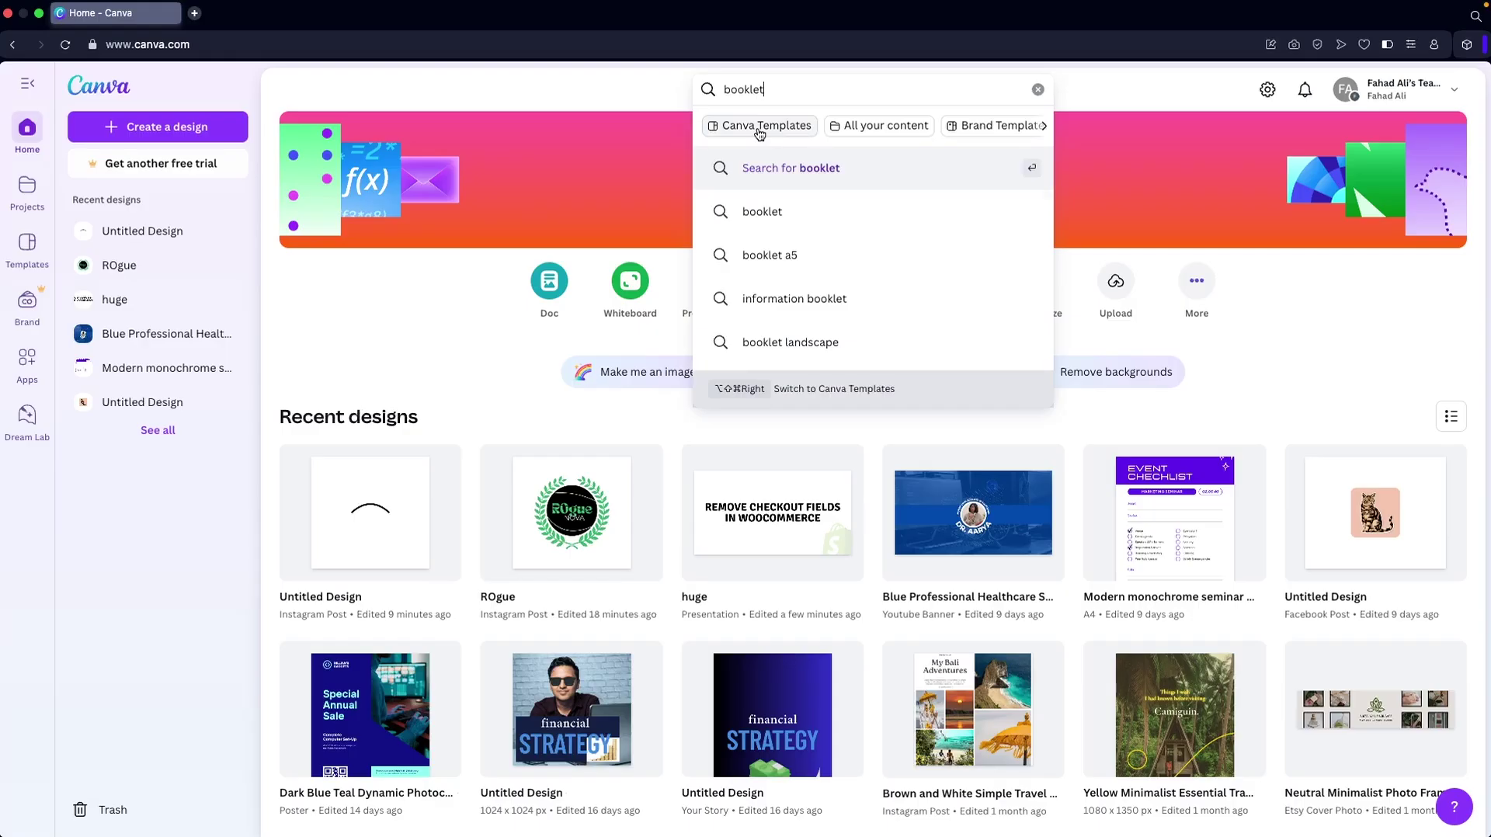
click(760, 131)
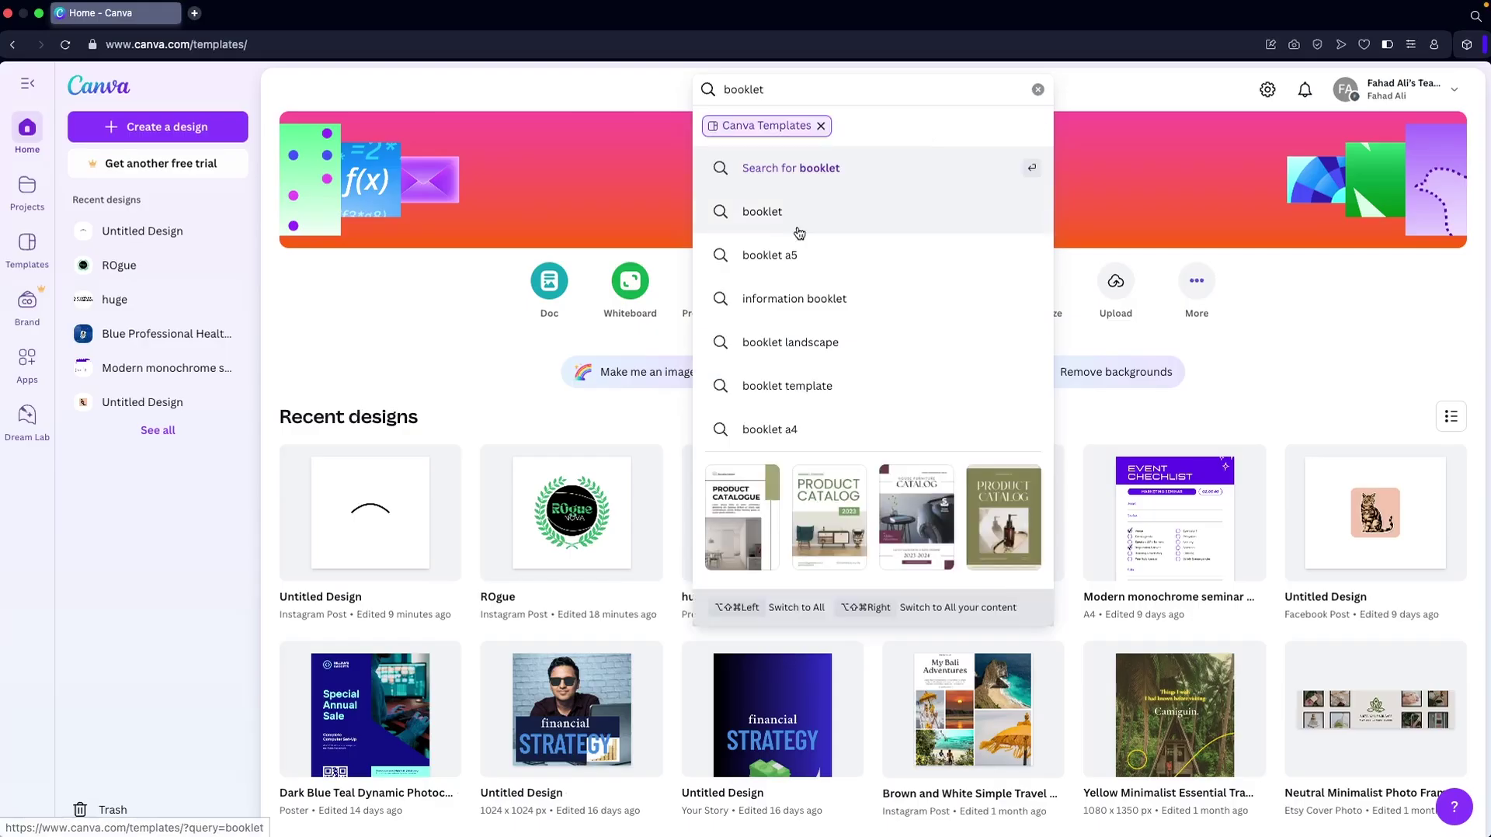
Open the 'booklet' Templates results and scroll the grid down to the Company Profile cards.
click(800, 233)
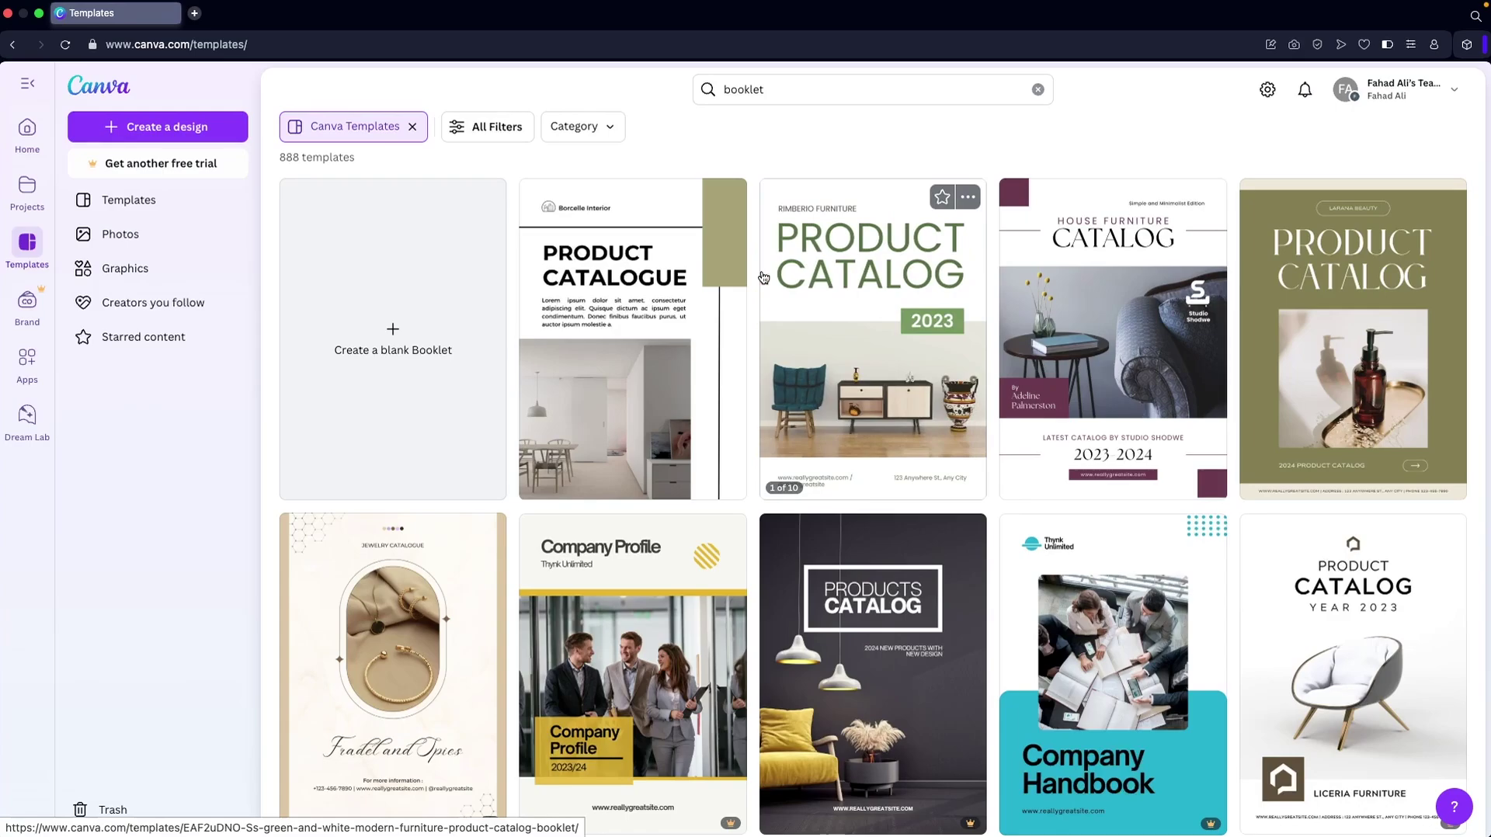
scroll(835, 388, down, 3)
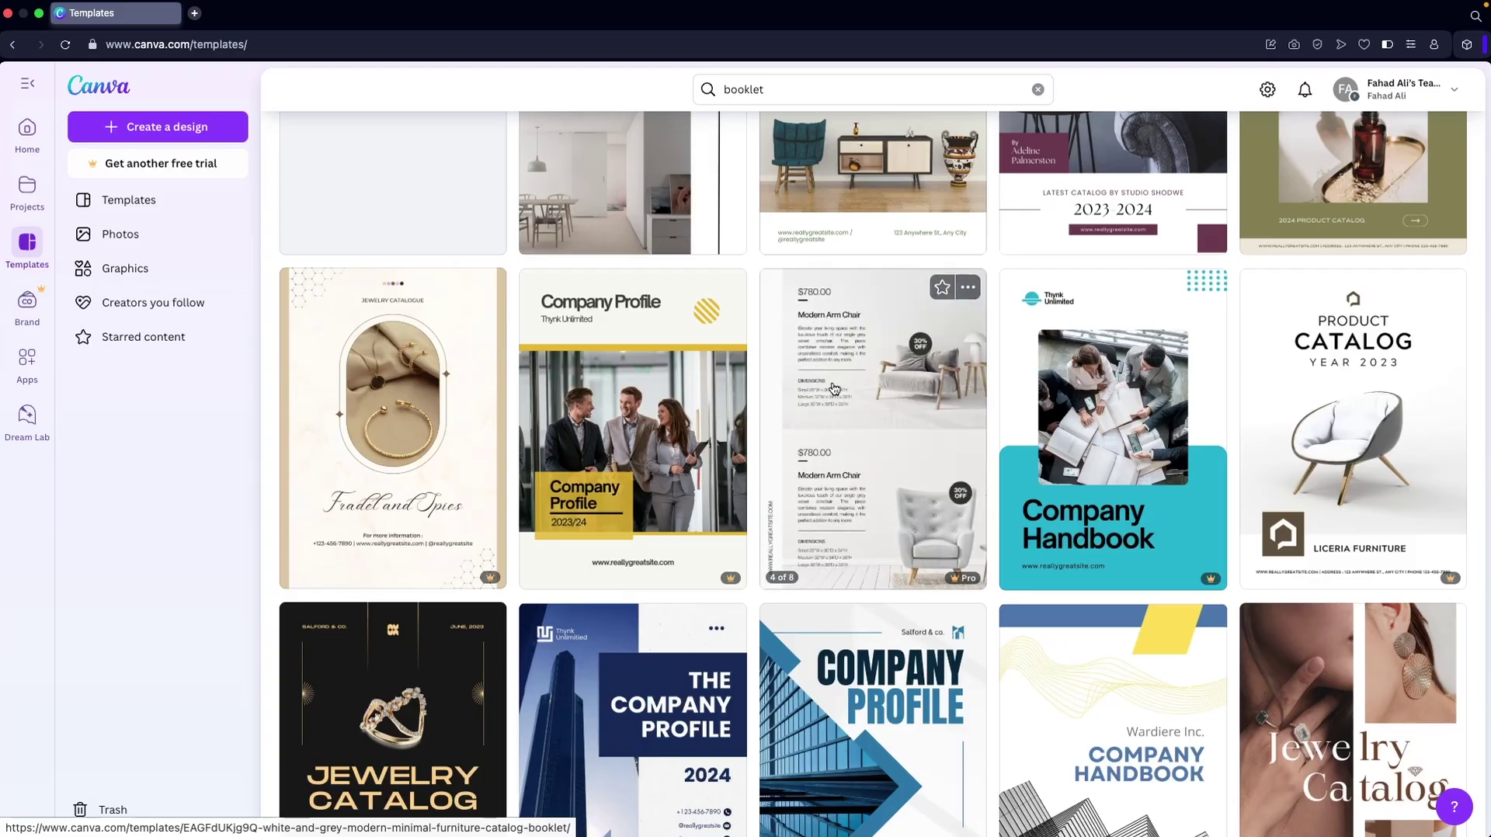
scroll(834, 389, down, 5)
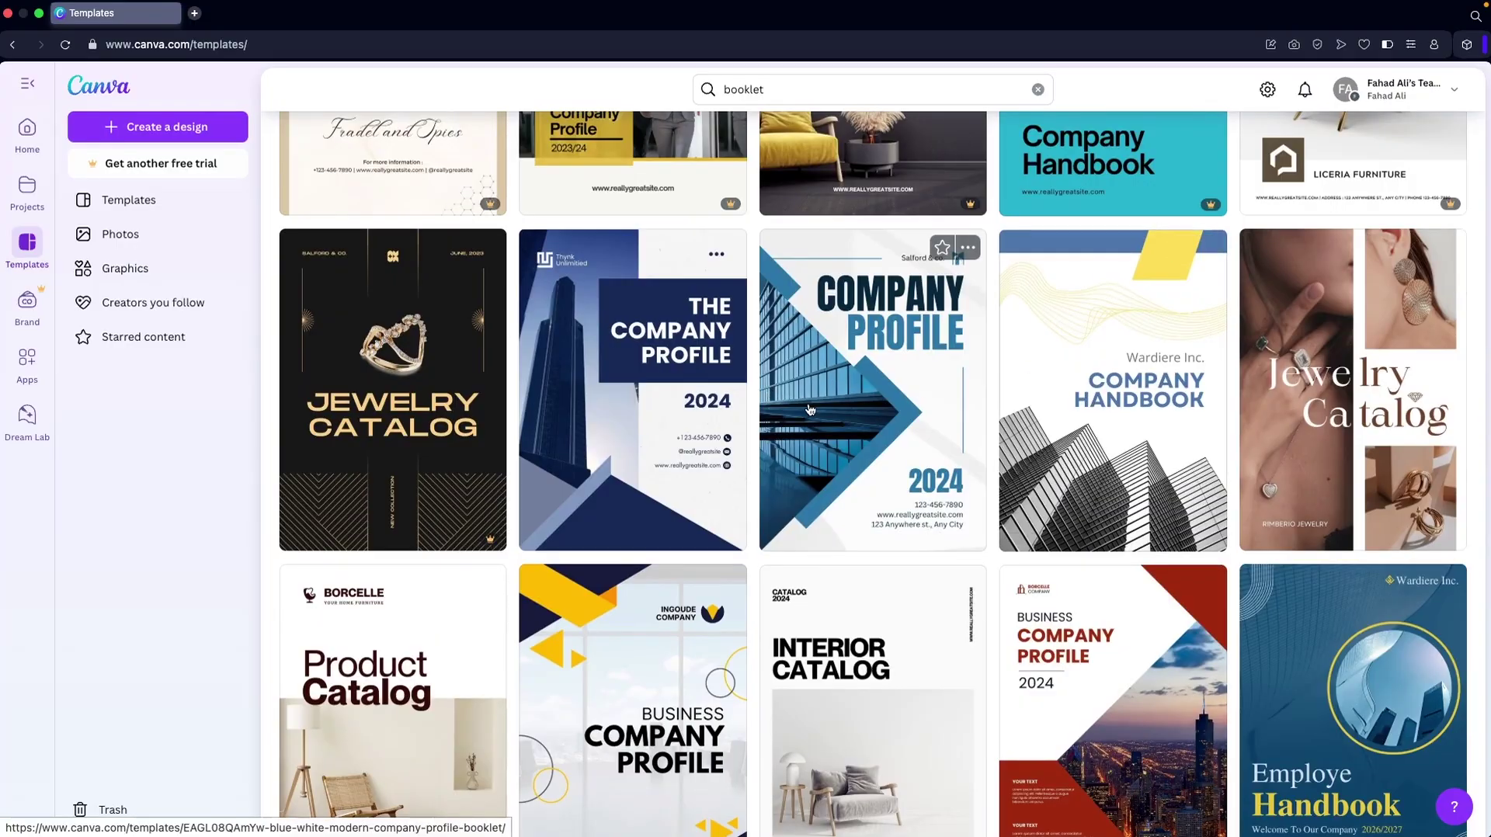
scroll(810, 409, down, 10)
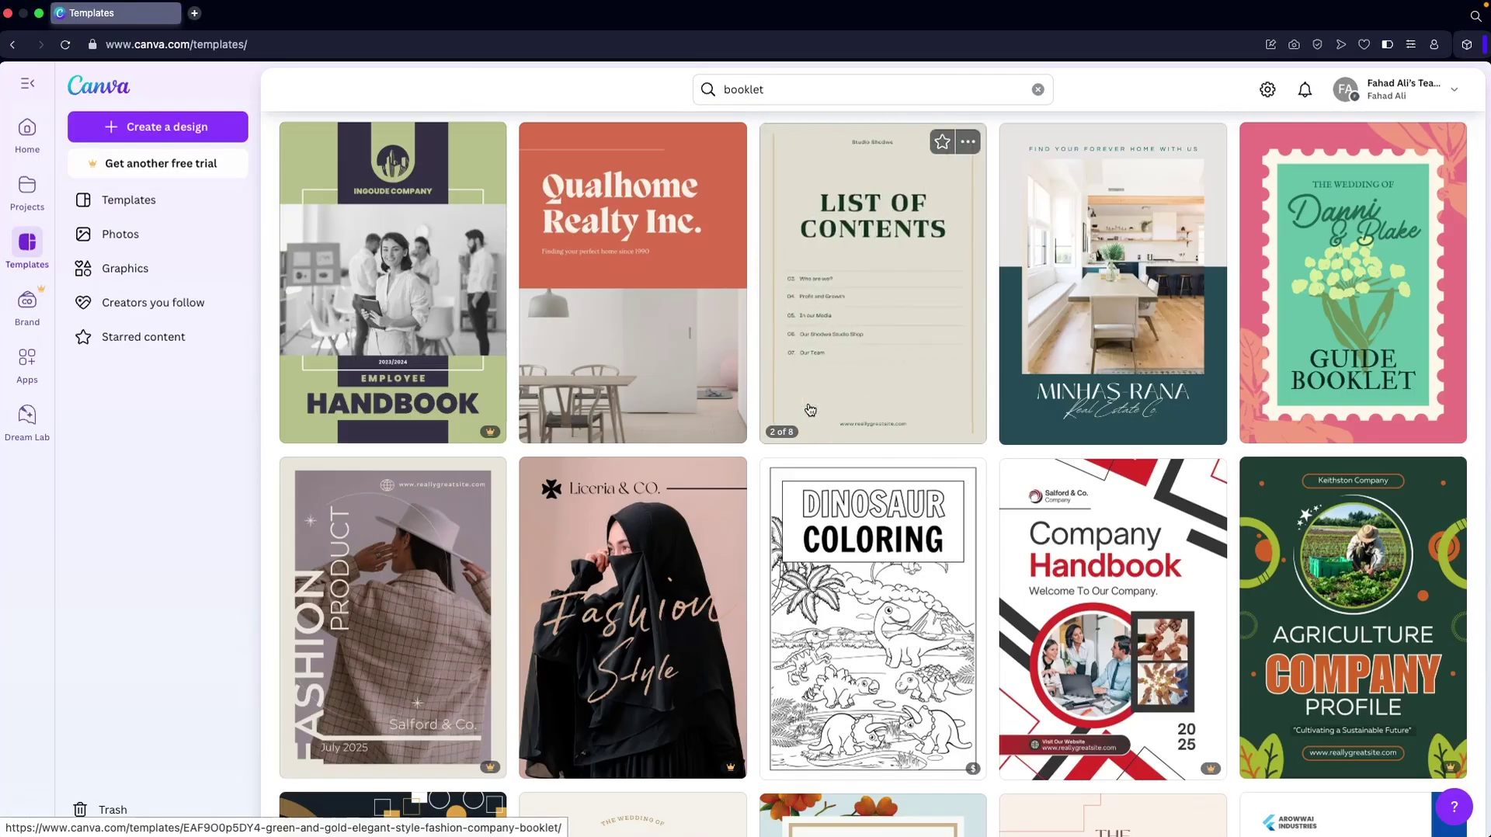
scroll(766, 536, down, 10)
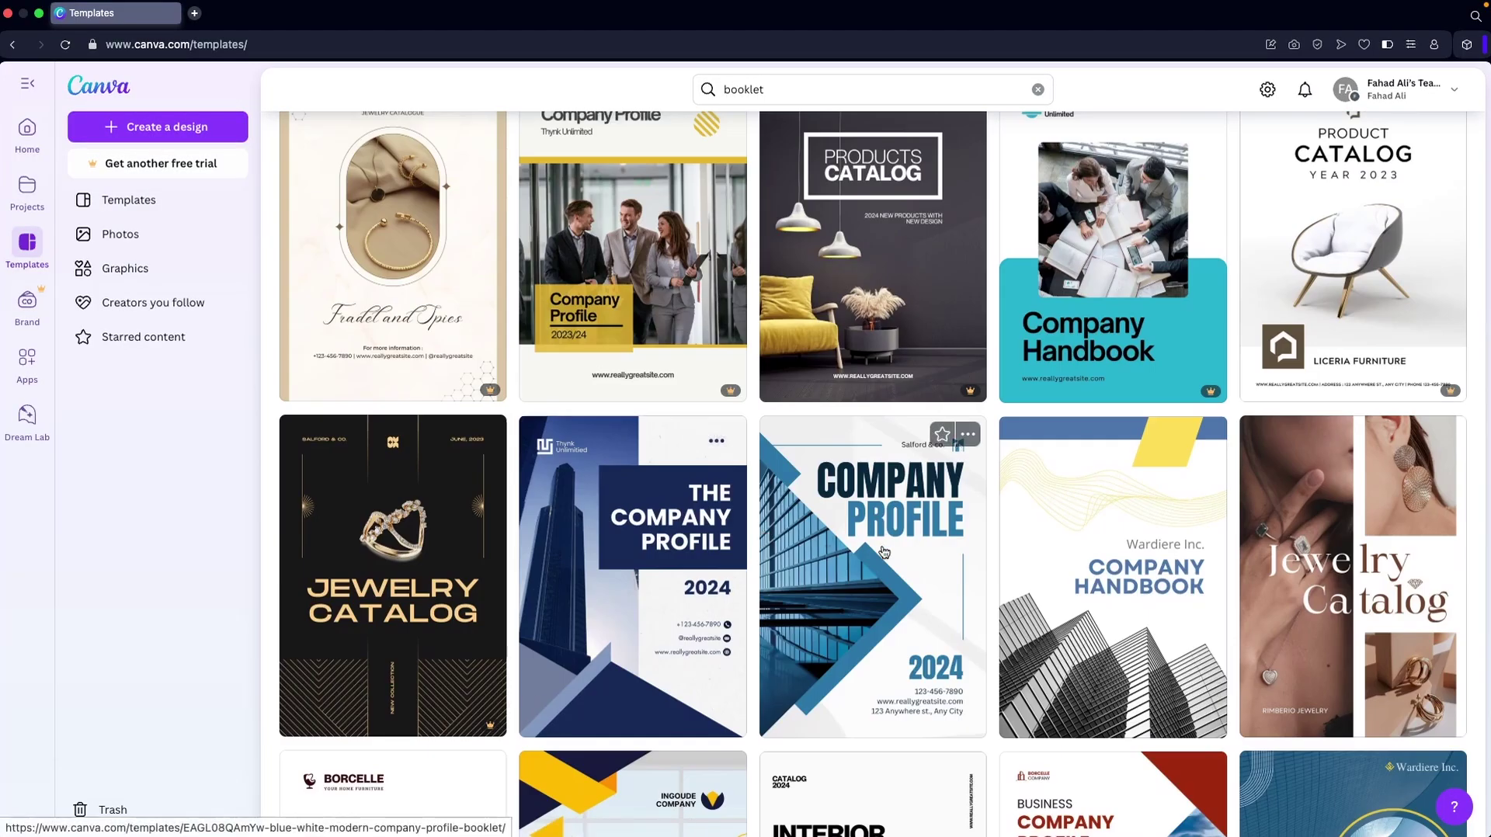
Preview the Blue & White Modern Company Profile Booklet and customise it in the editor.
click(851, 553)
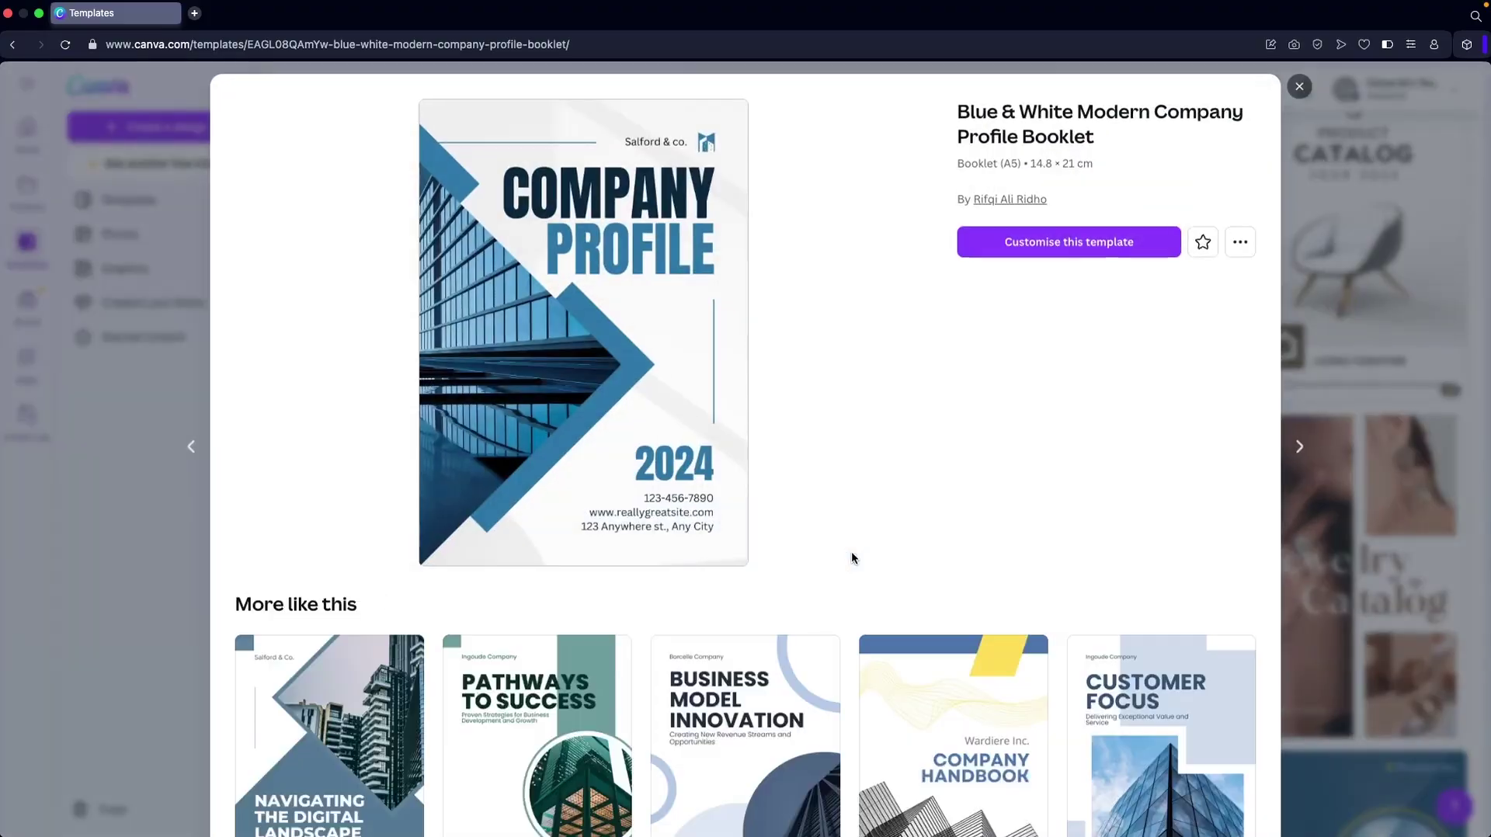
scroll(983, 464, down, 3)
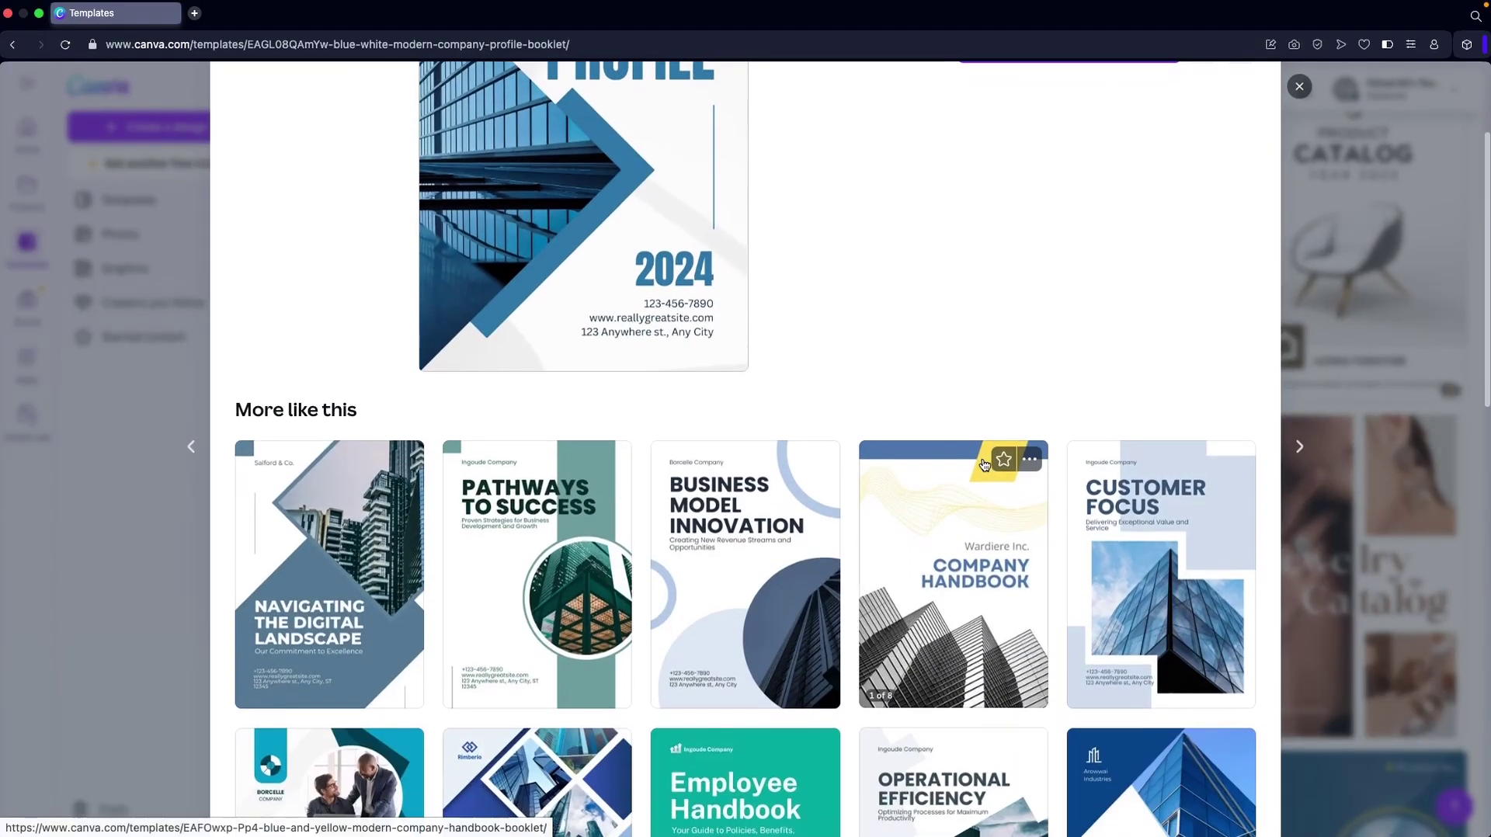
scroll(983, 464, down, 2)
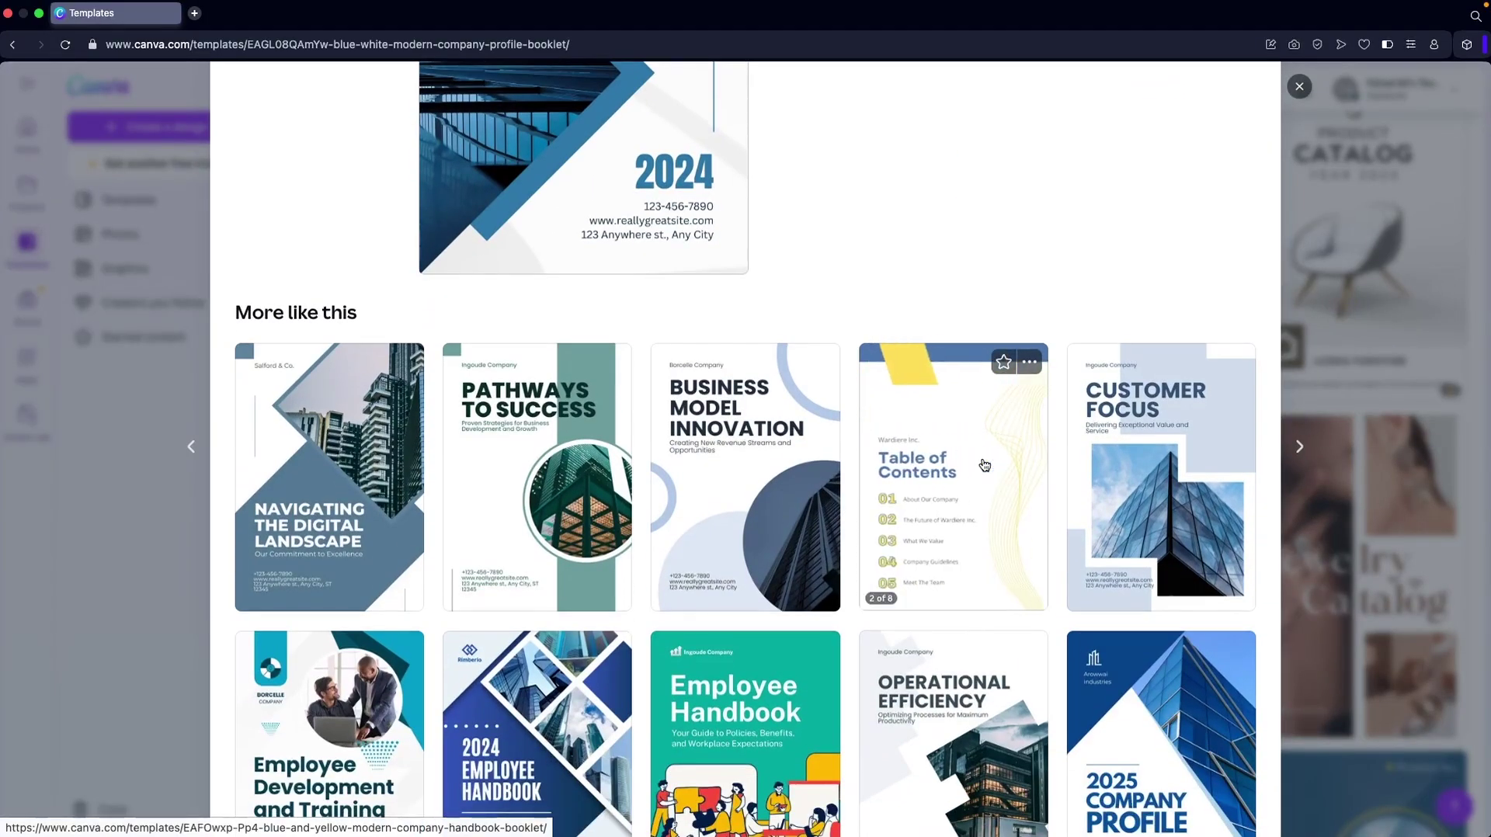
scroll(983, 464, down, 3)
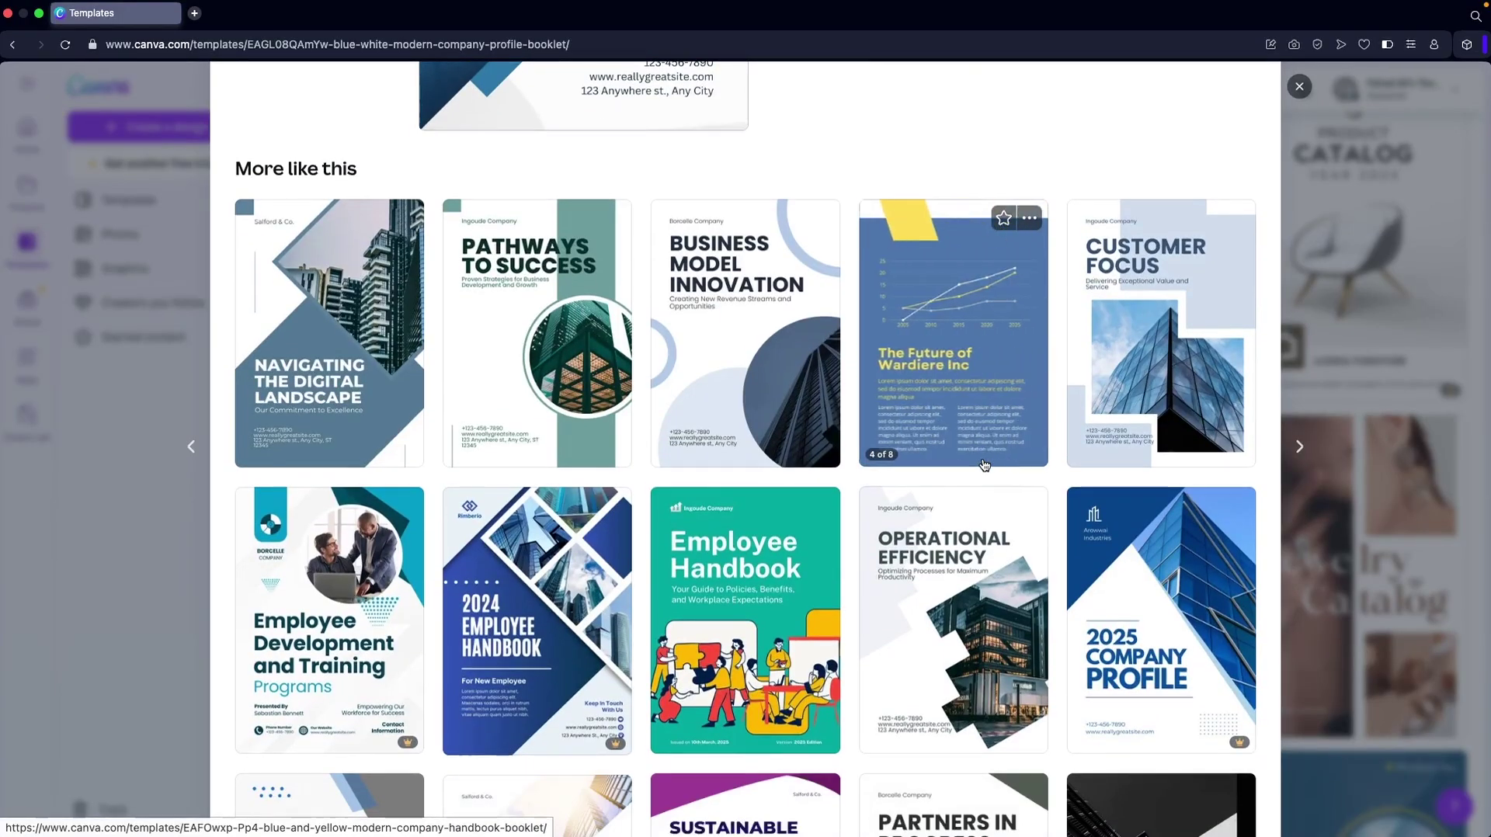
scroll(984, 464, up, 9)
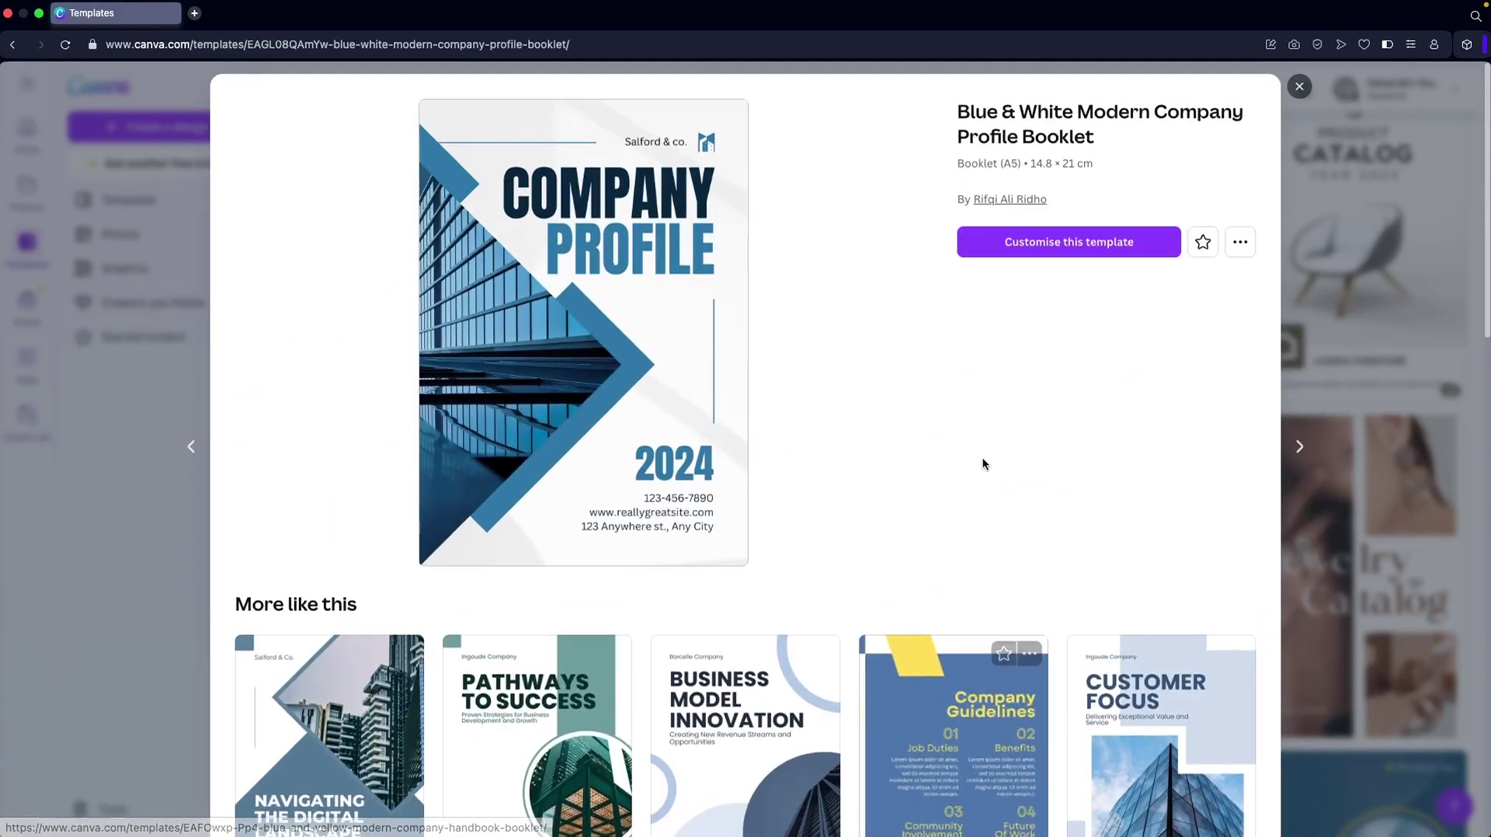
click(1077, 251)
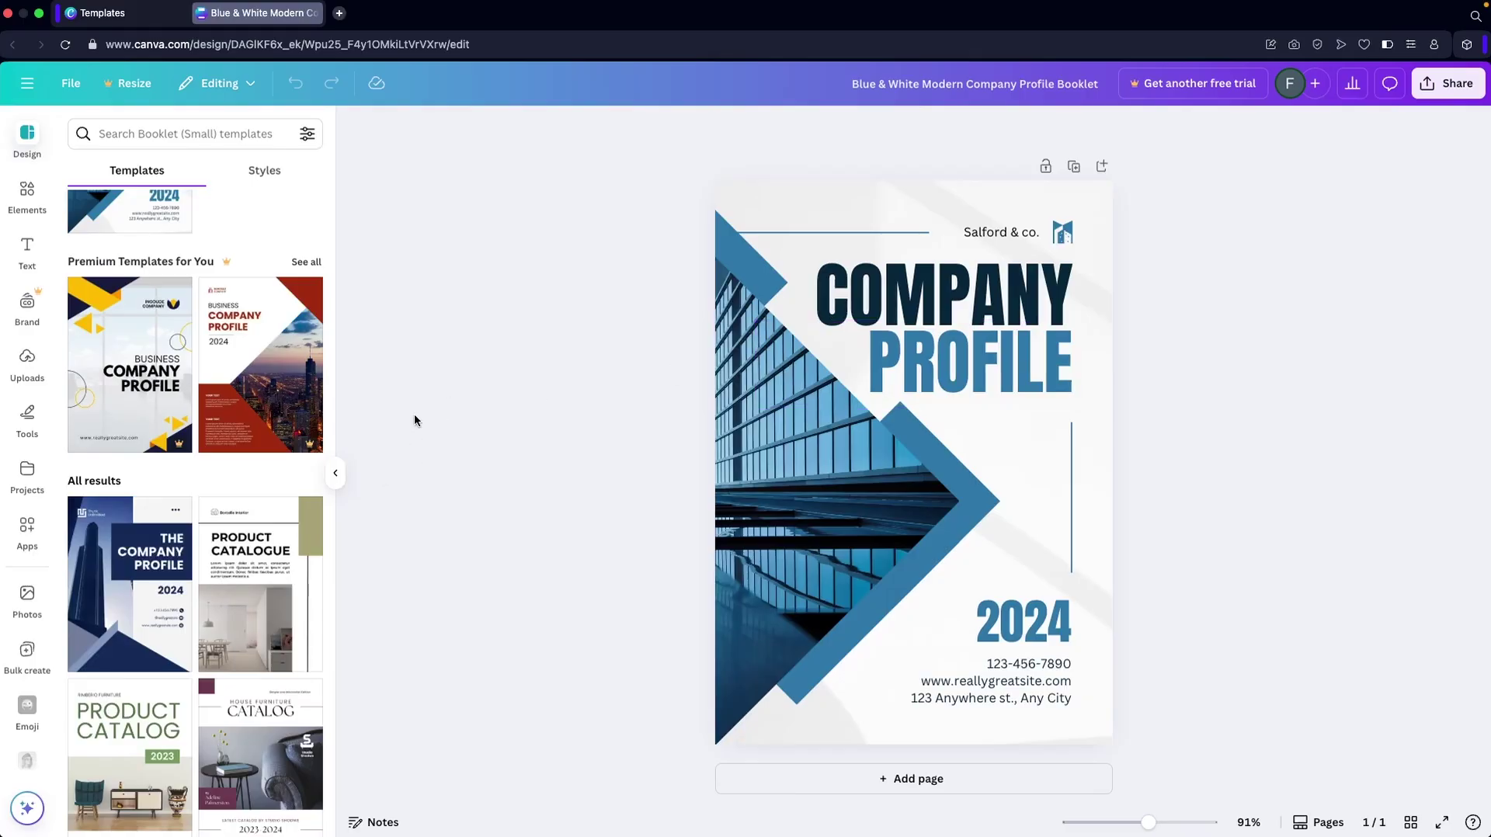
Apply all 13 pages of The Company Profile template to the design.
scroll(319, 485, down, 2)
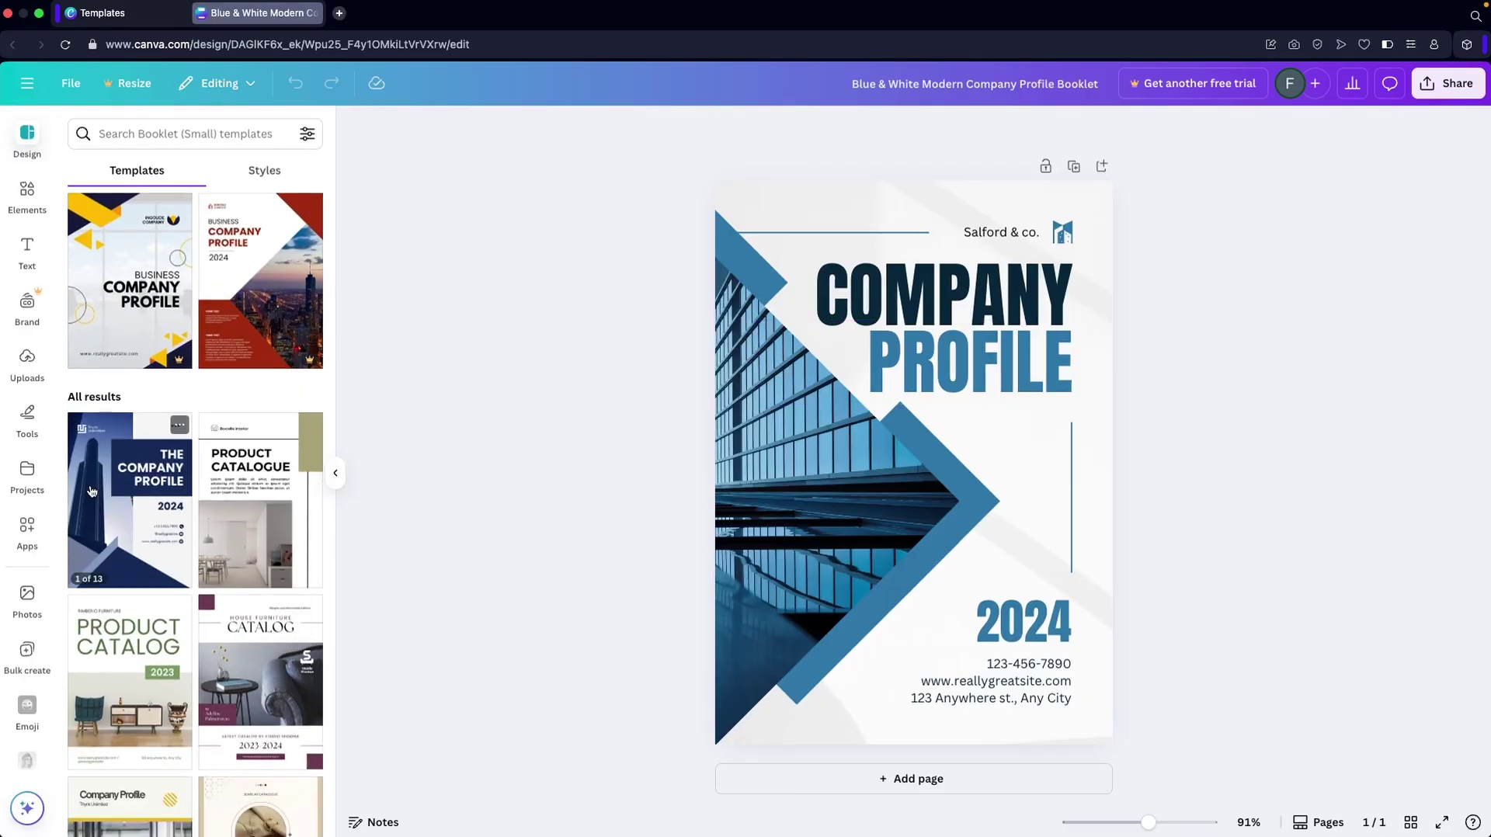
click(90, 491)
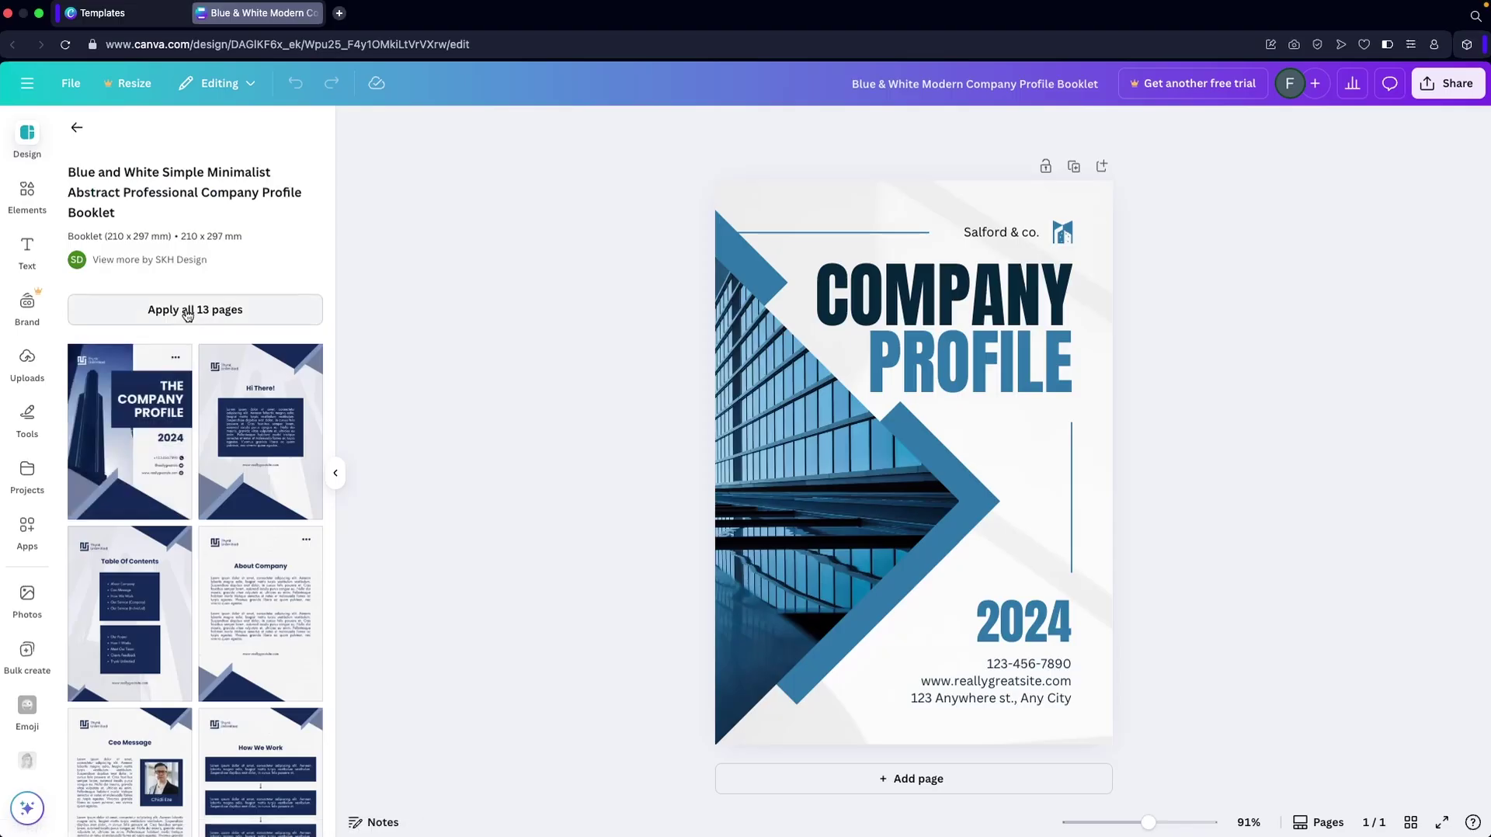
click(187, 312)
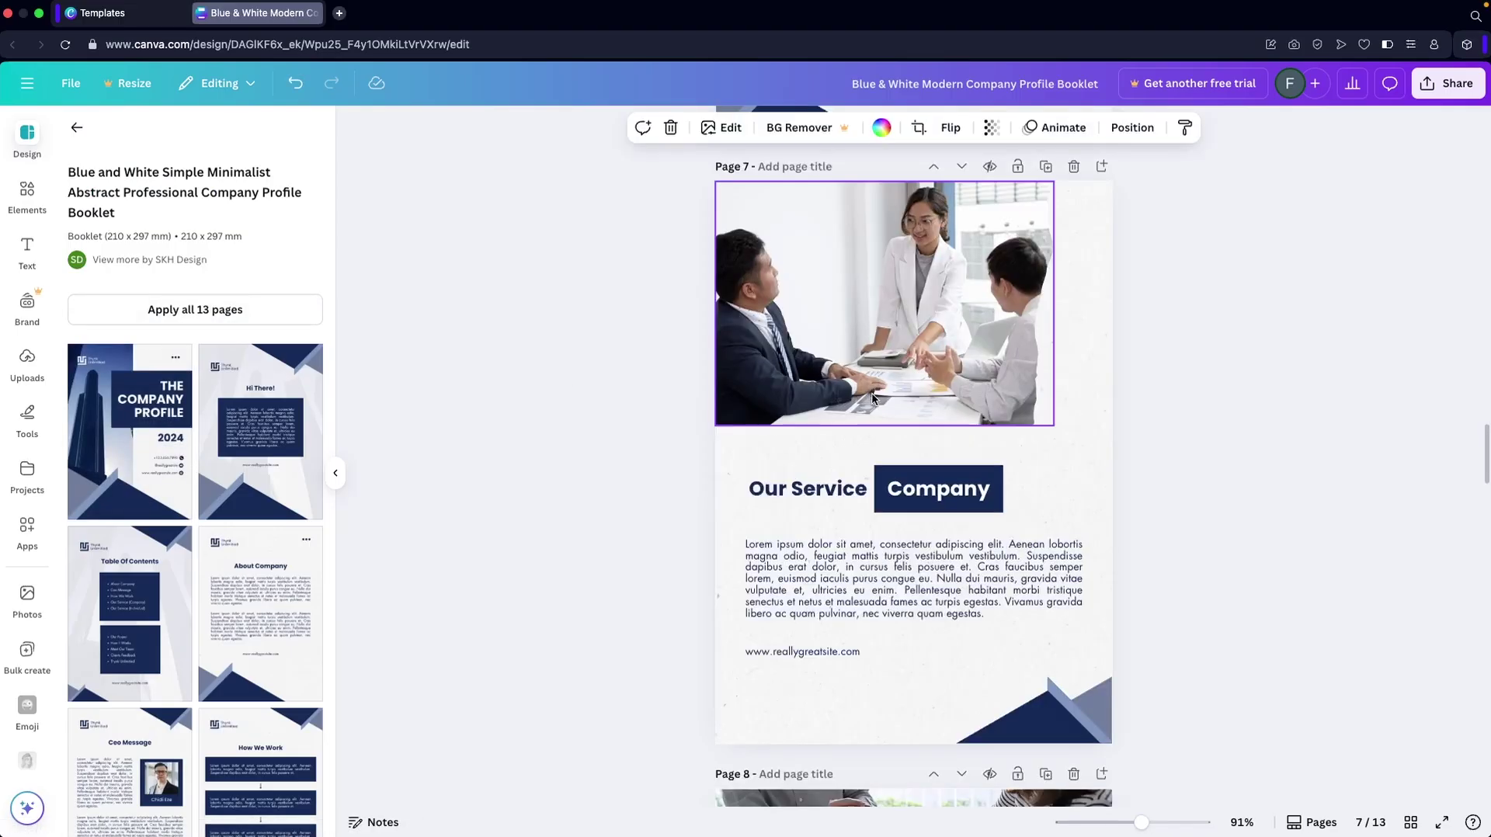
Review the new pages, including Hi There!, Table Of Contents, About Company and How We Work.
scroll(871, 395, up, 10)
scroll(871, 393, up, 20)
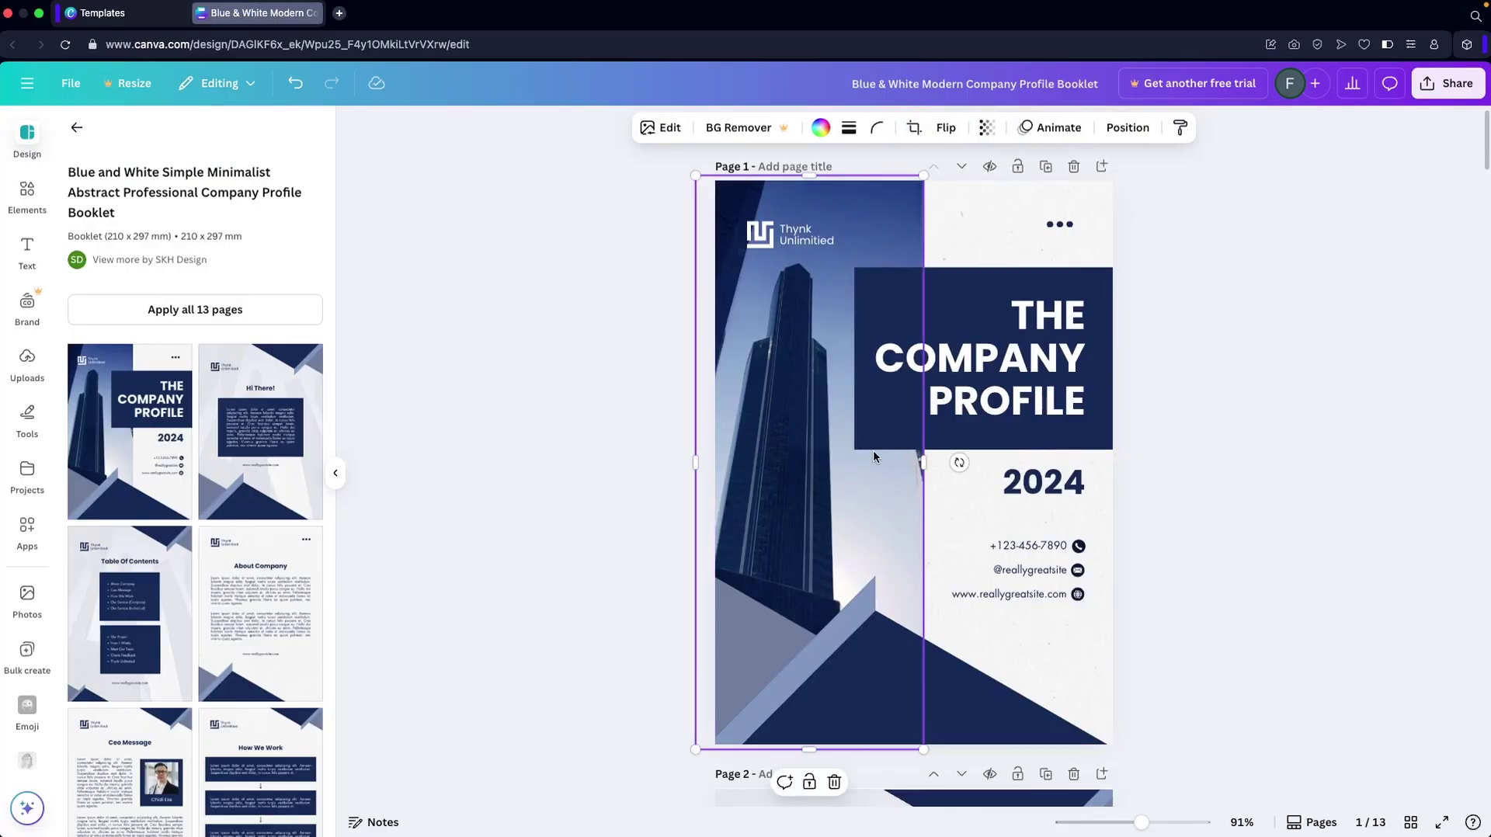
click(1200, 435)
scroll(1200, 432, down, 6)
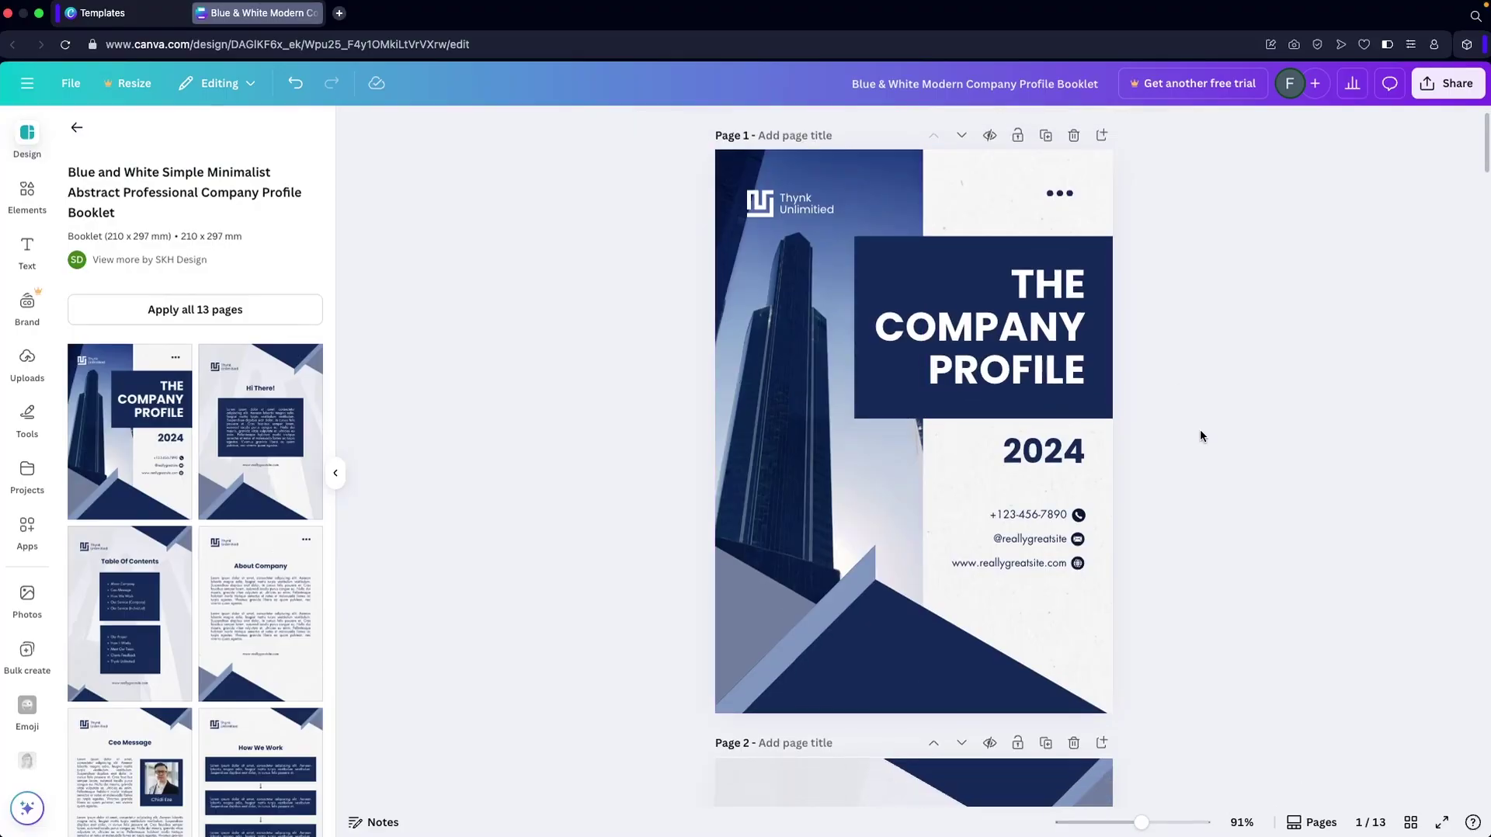
scroll(1222, 569, down, 8)
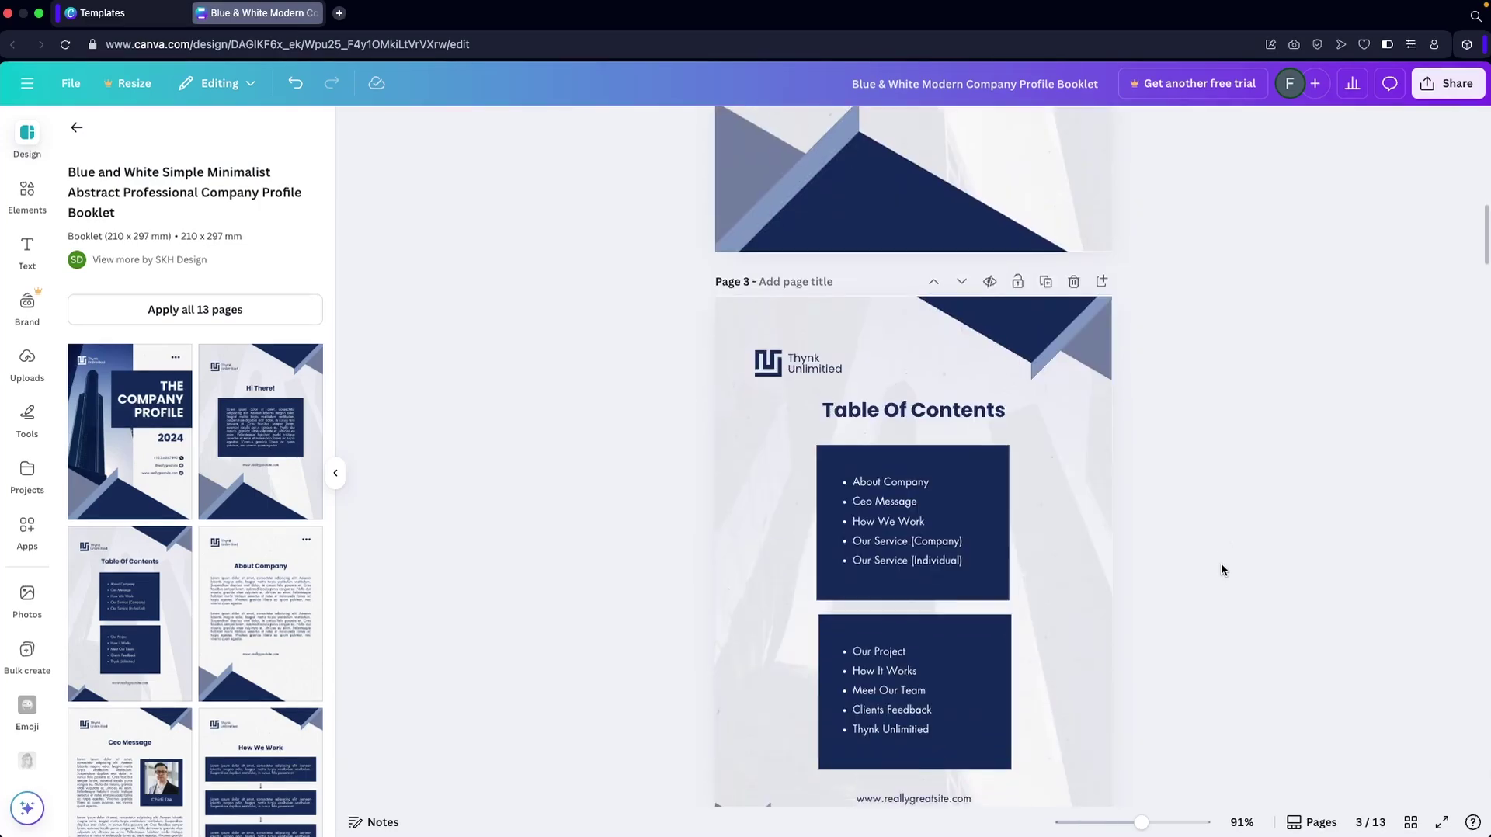
scroll(1222, 570, down, 15)
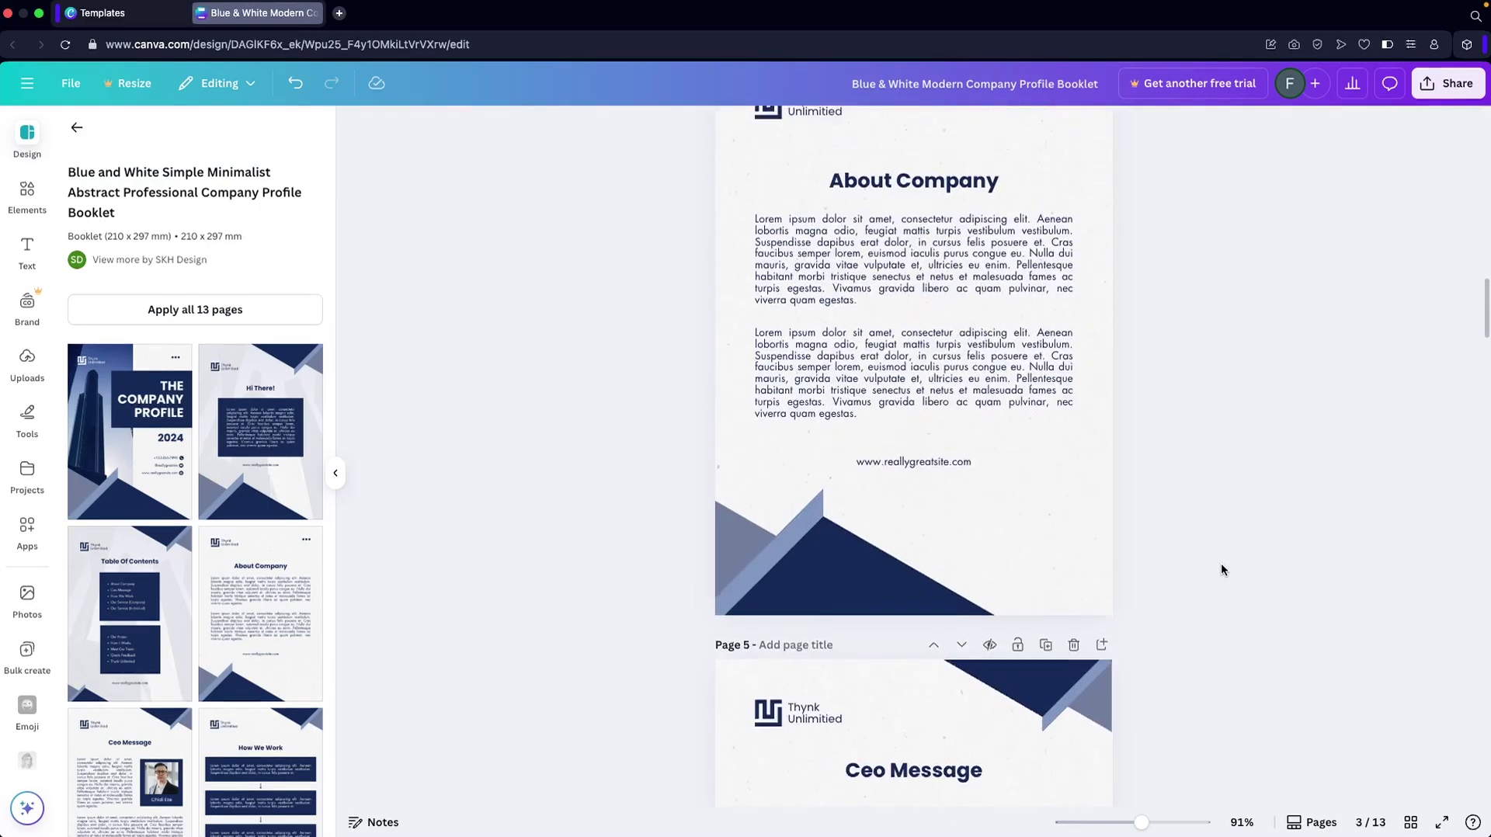
scroll(1221, 571, down, 1)
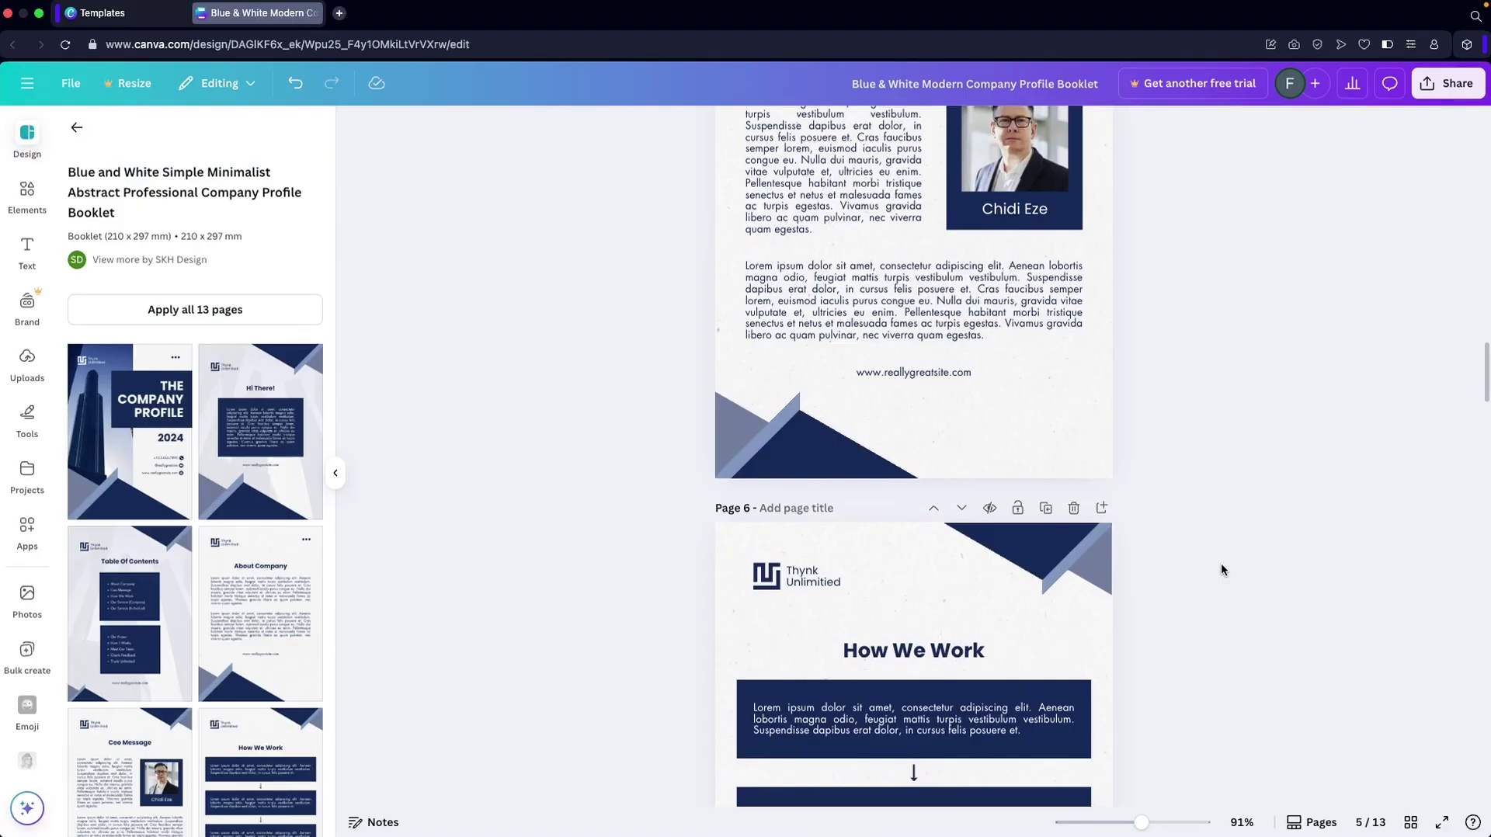
scroll(1221, 570, up, 20)
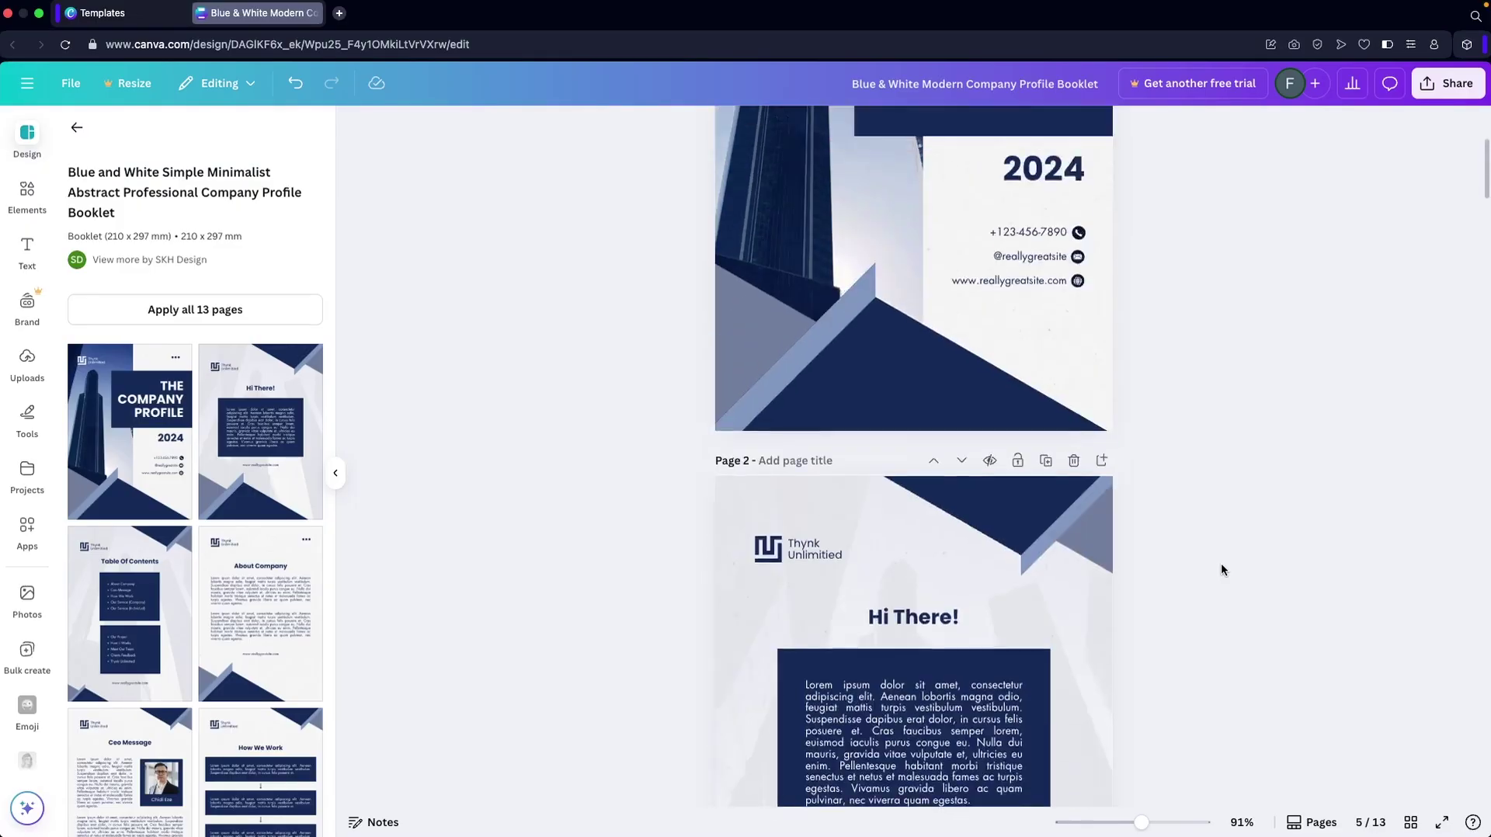
Retitle the cover 'THYNK UNLIMITIED PROFILE' and widen its text box to three lines.
click(1057, 341)
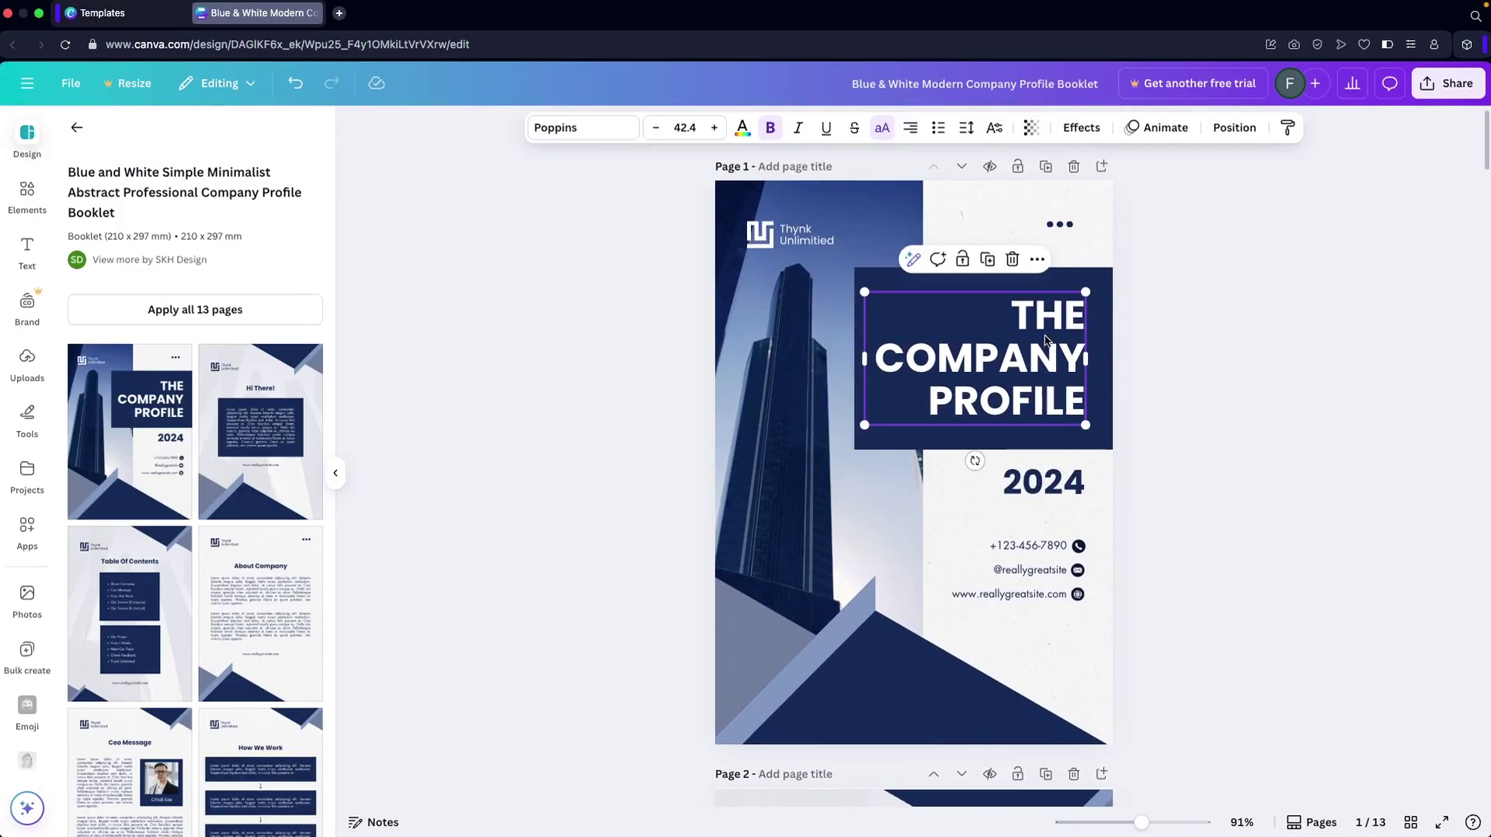
double_click(1039, 338)
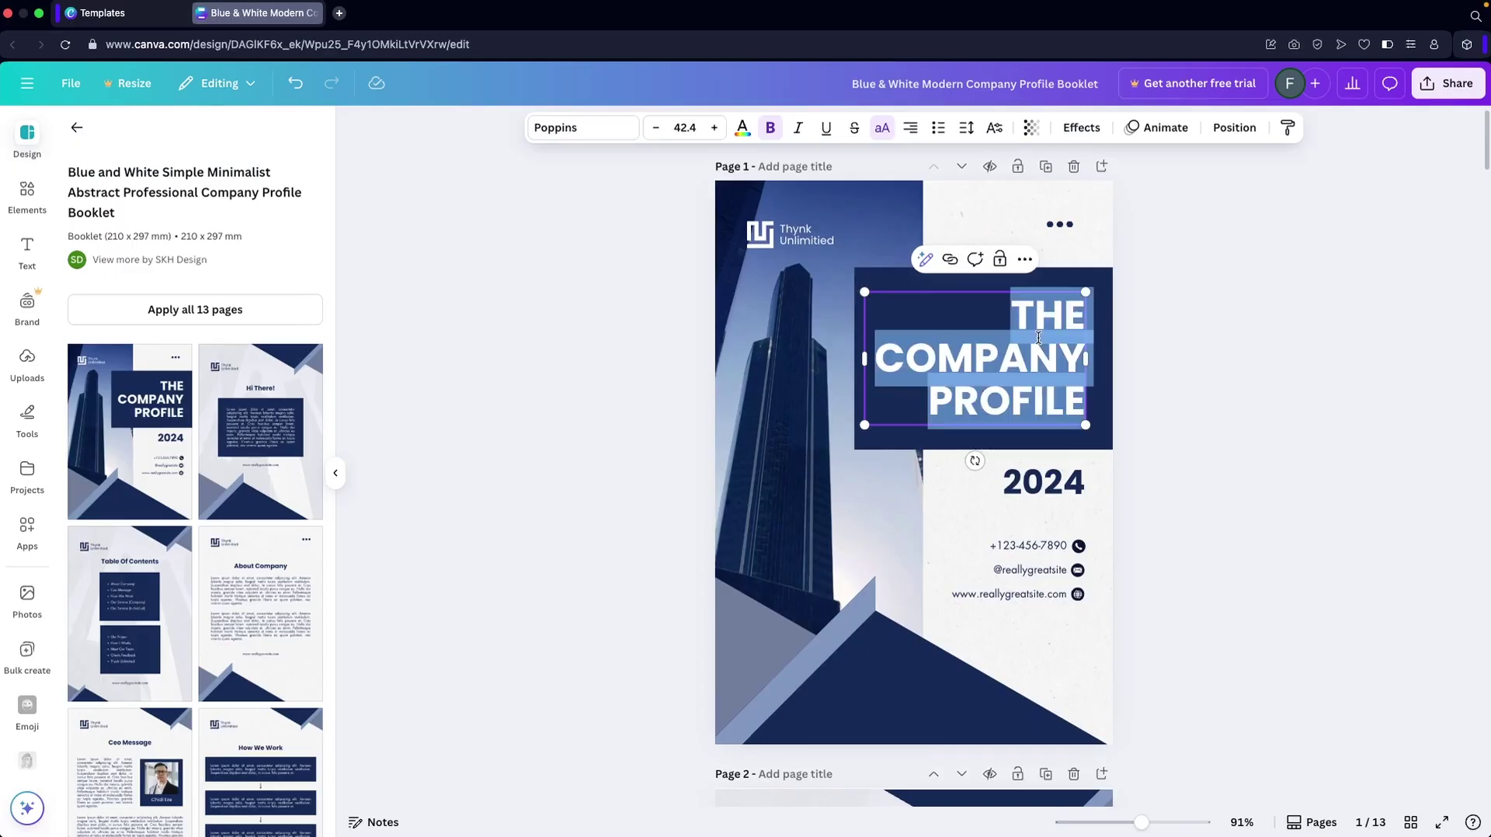
text(T)
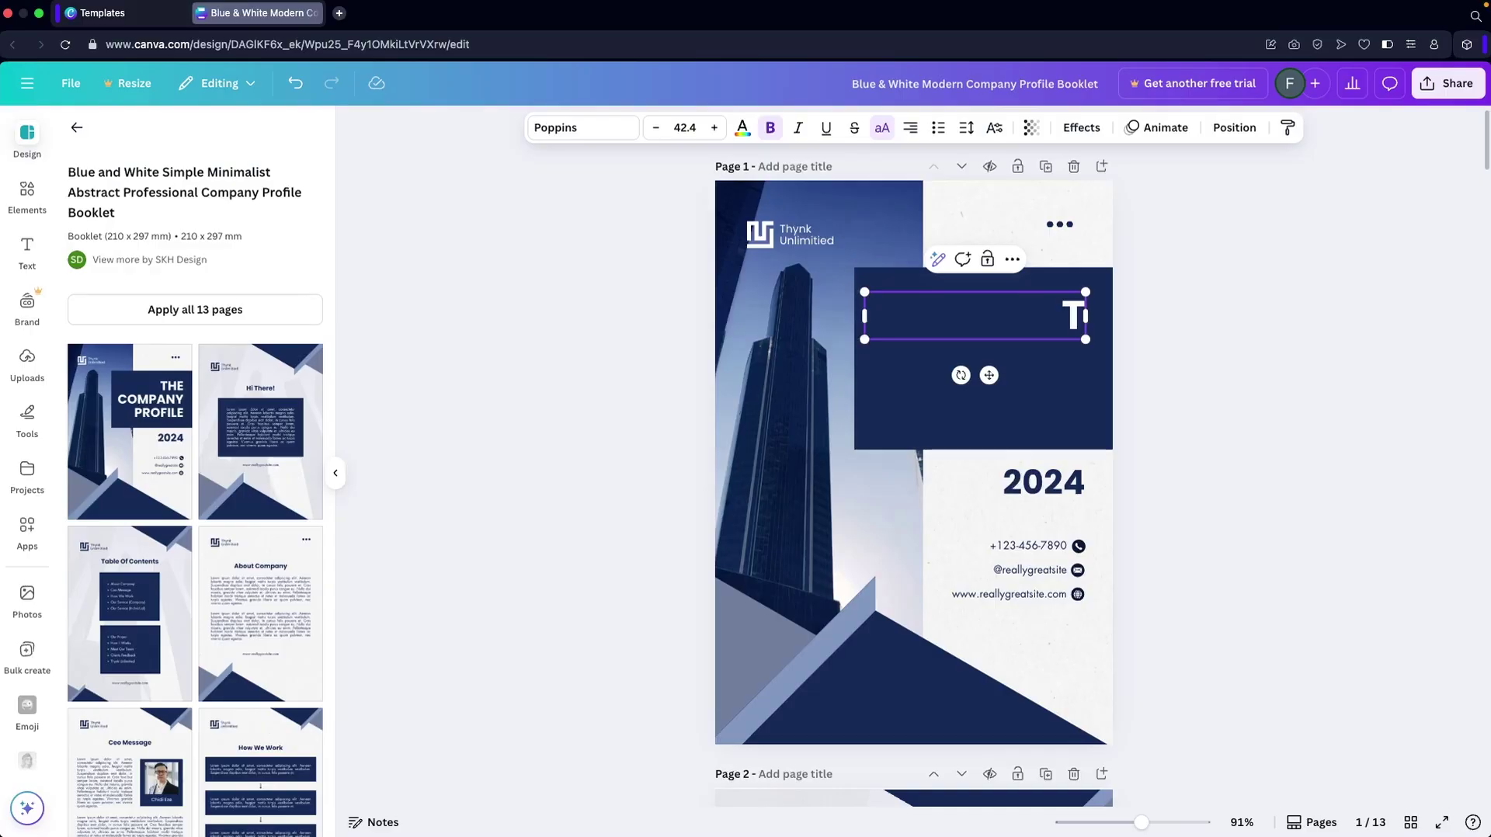
text(HYNK UNLIMITIED PROFILE)
key(Escape)
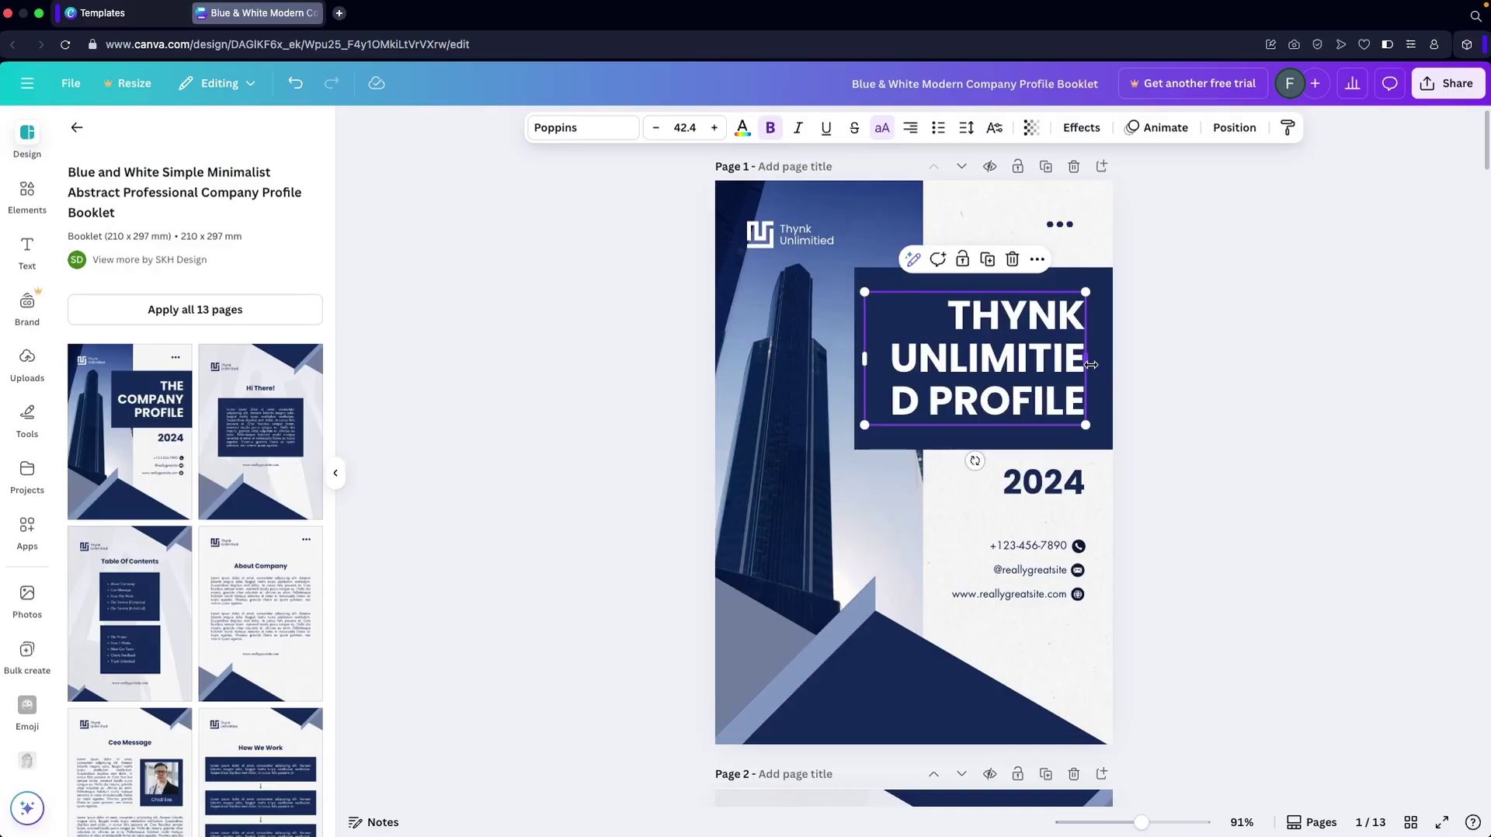
drag(1091, 365, 1100, 364)
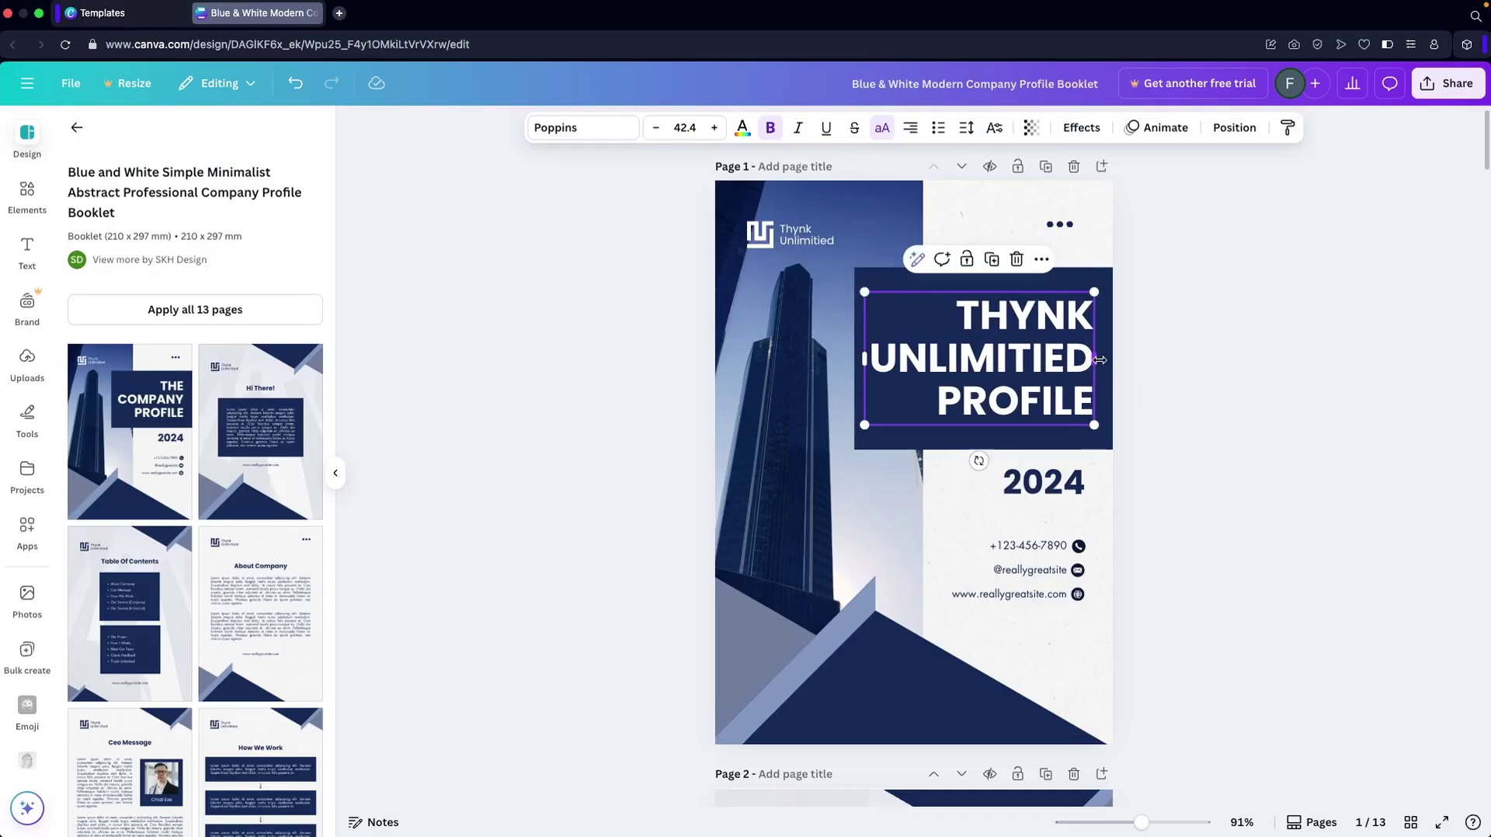
click(1210, 348)
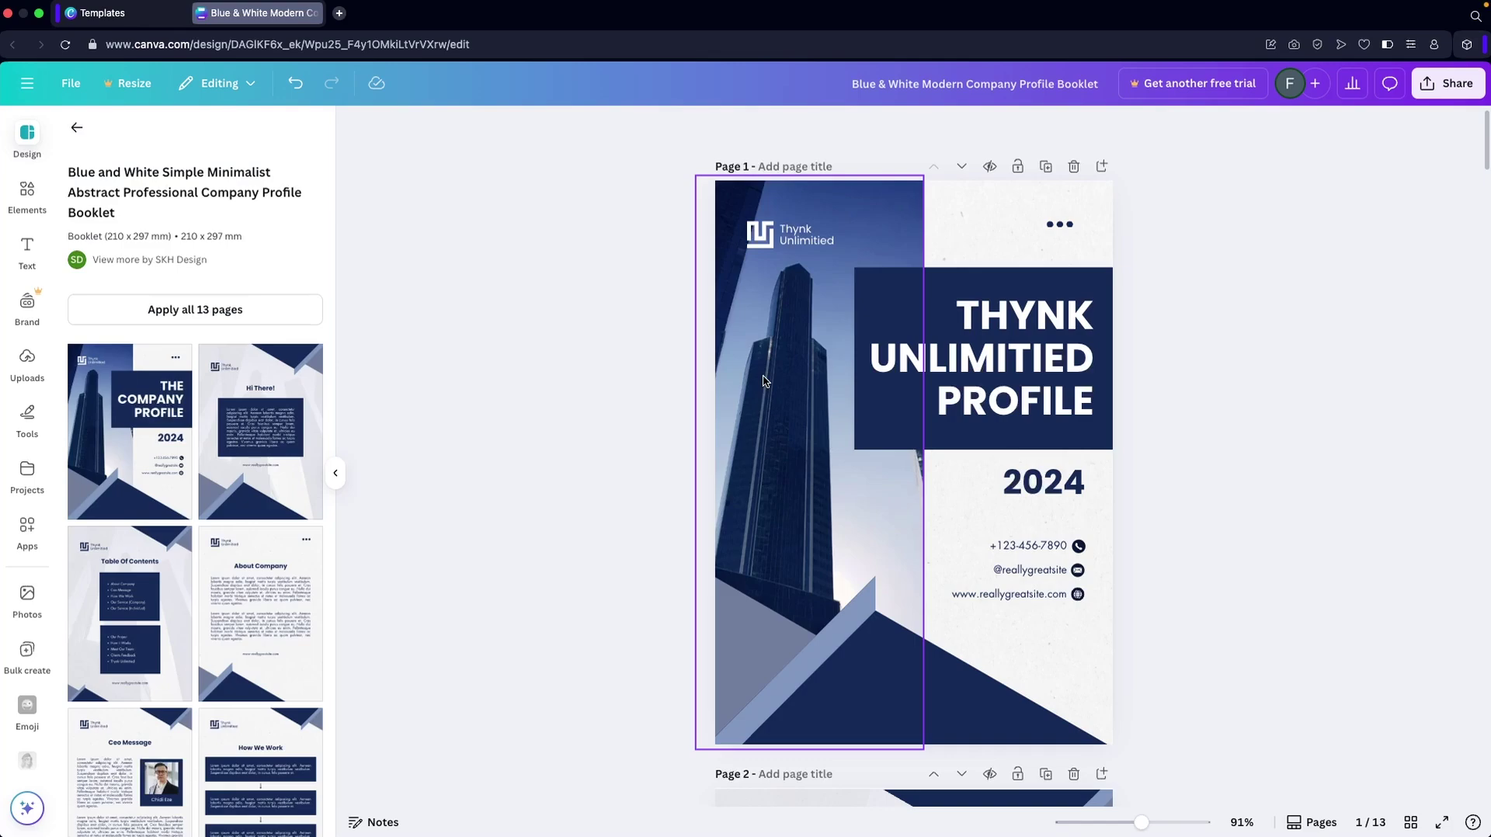
Recolour the top-right three-dot graphic with the blue Default colours swatch.
click(779, 235)
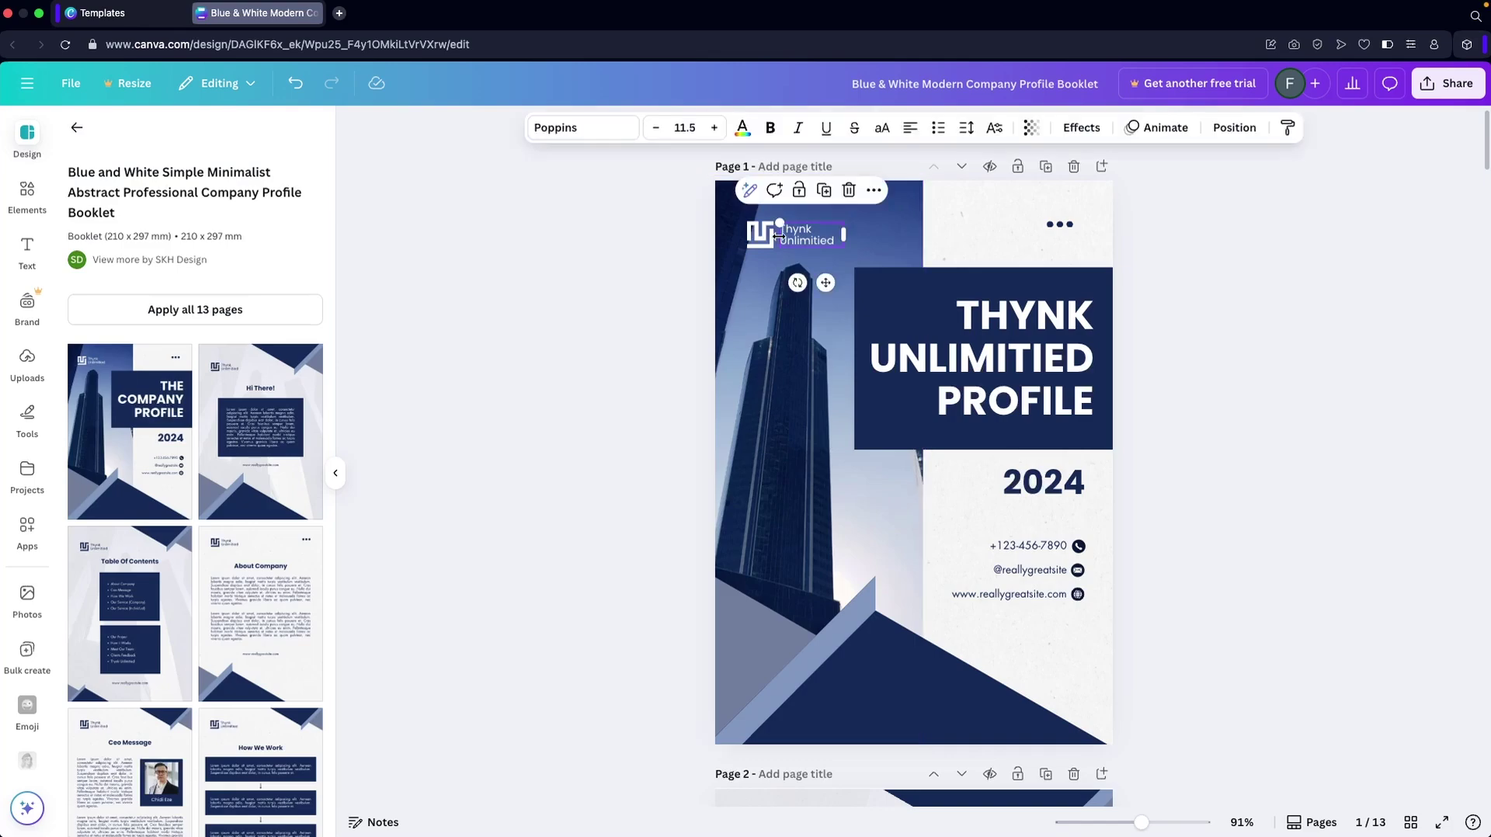
click(759, 231)
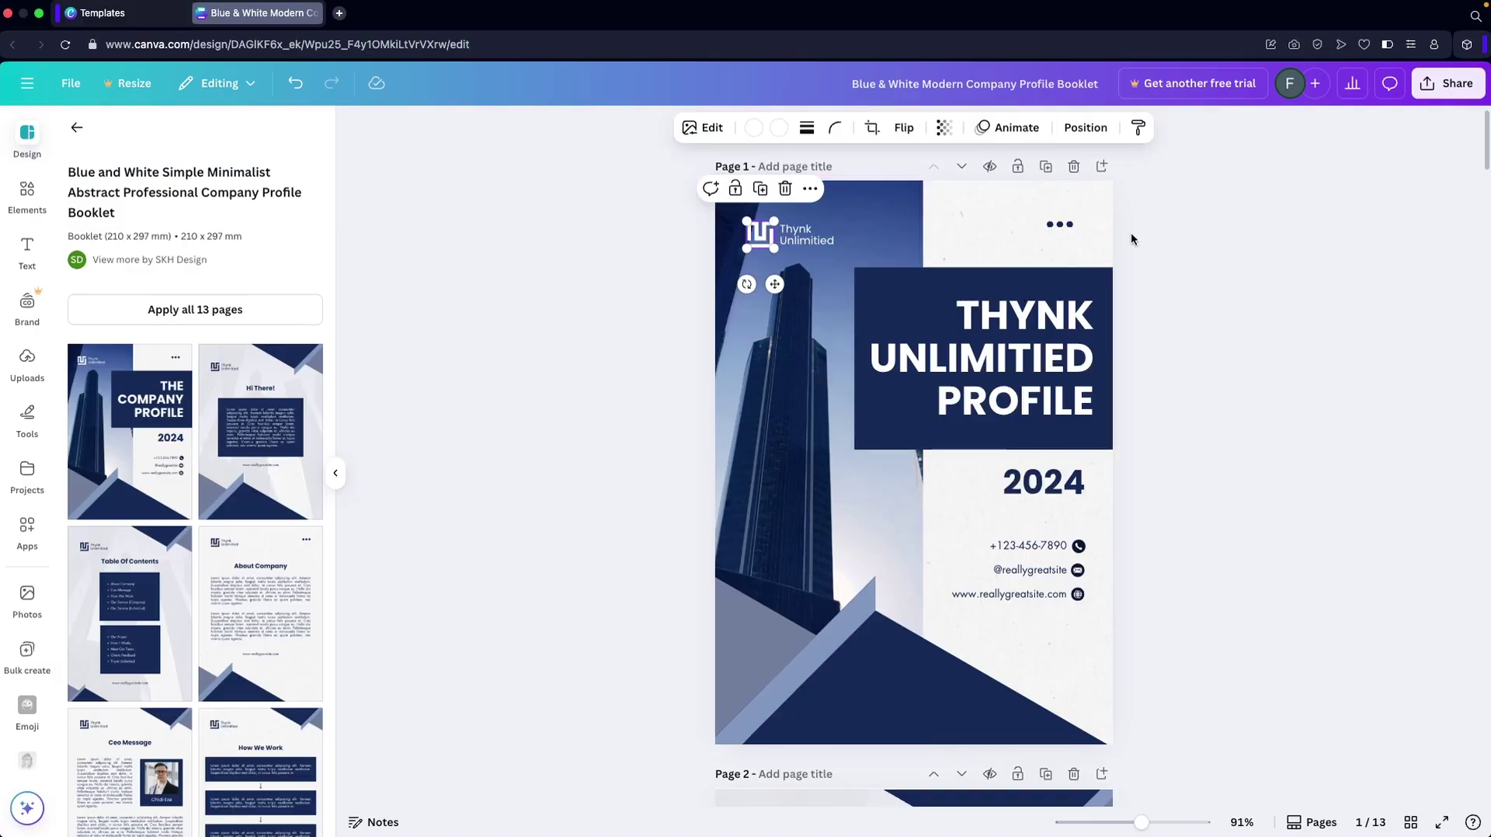
click(1059, 224)
click(766, 127)
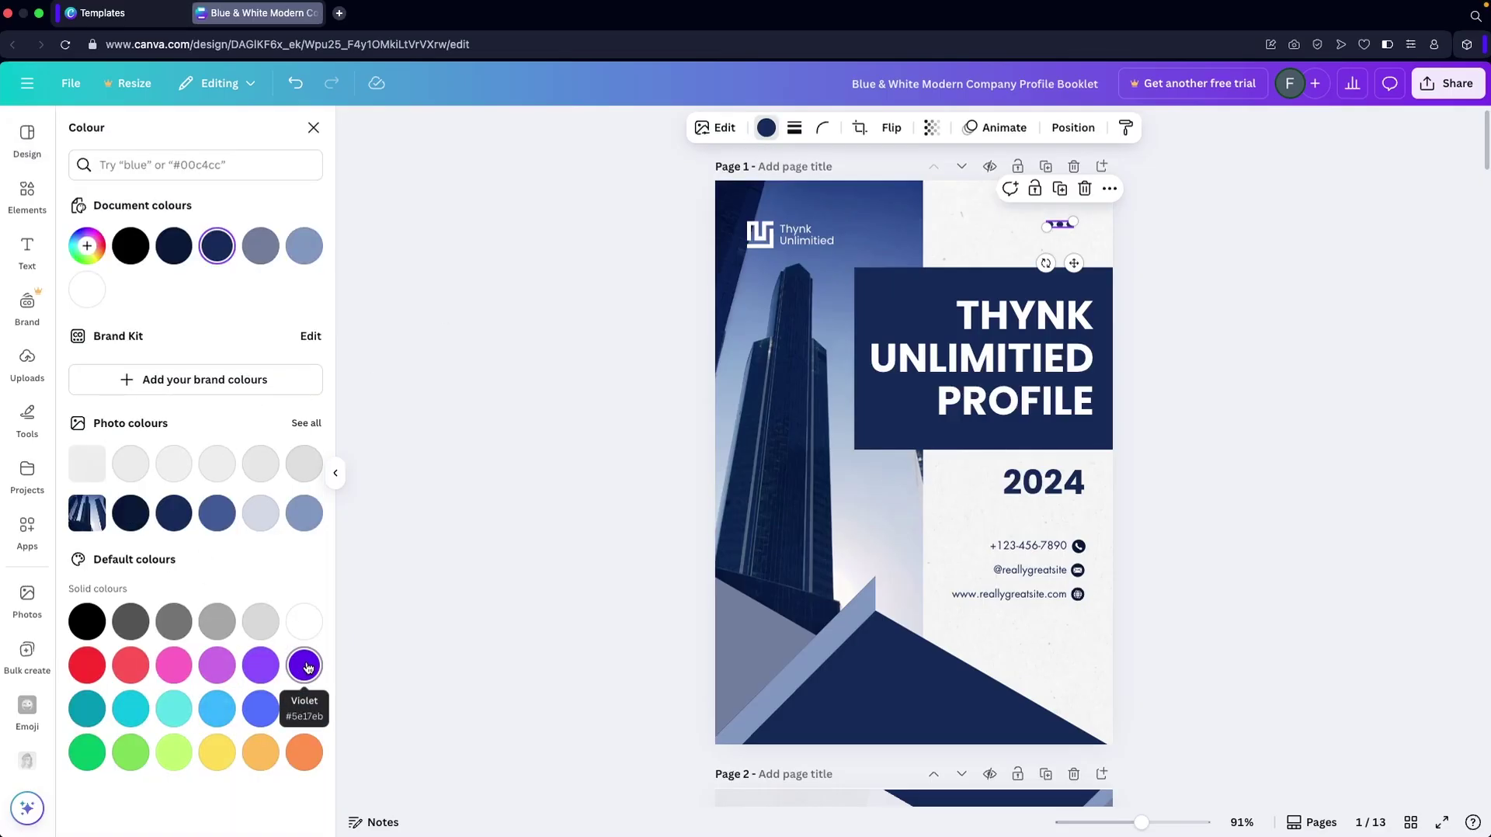
click(304, 708)
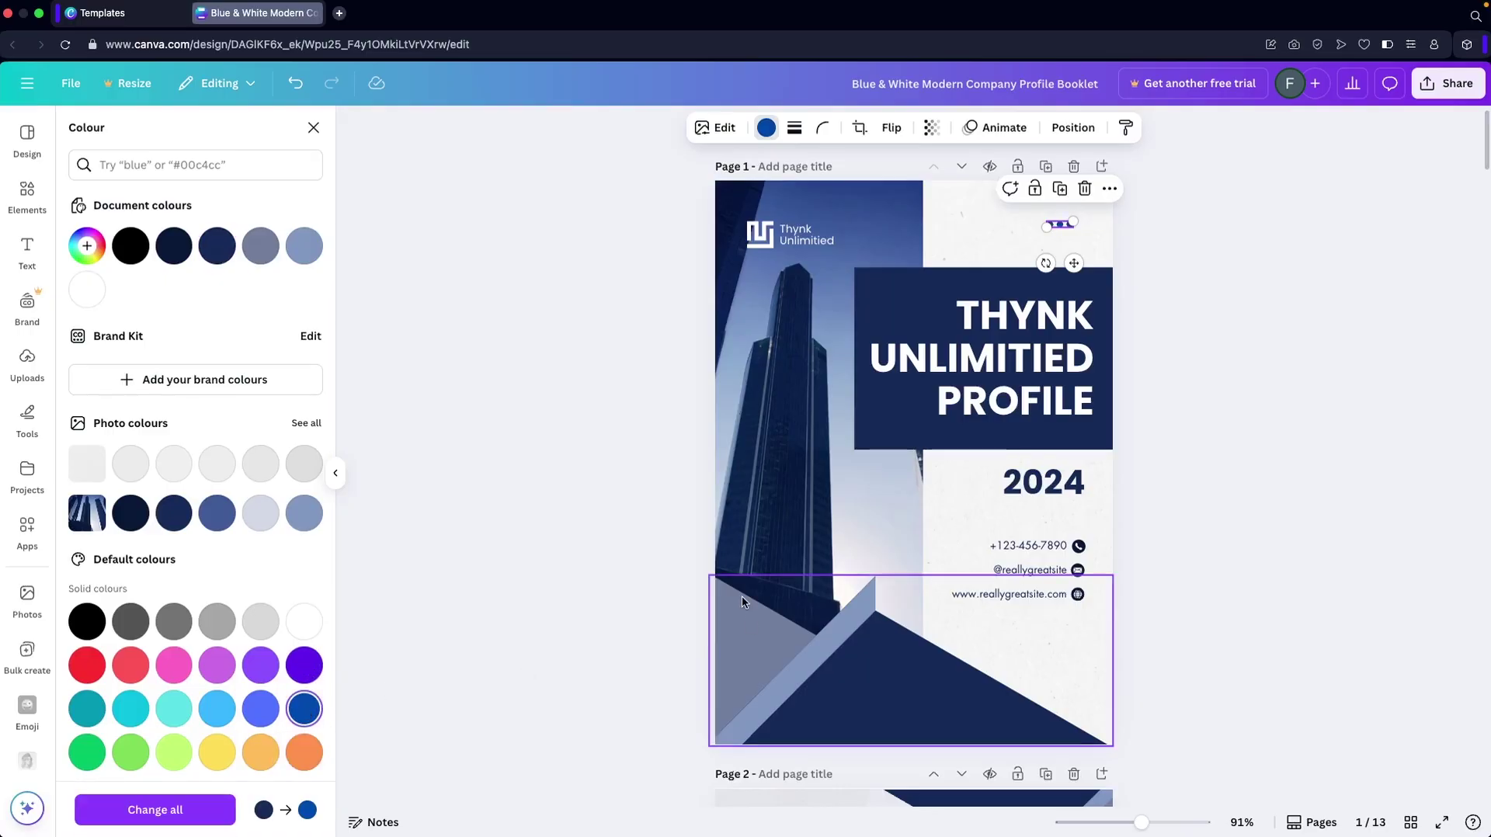
key(Tab)
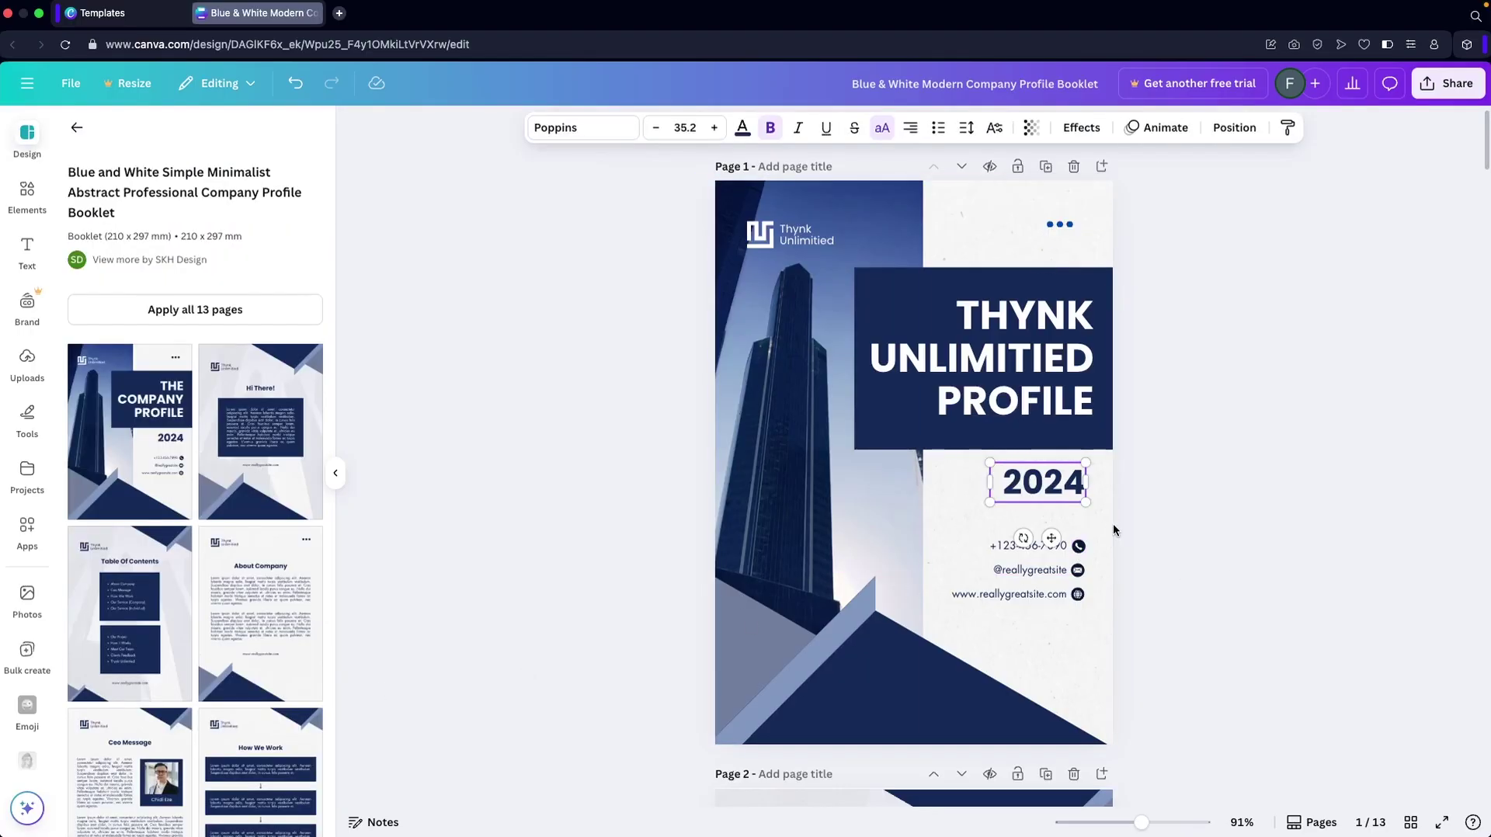
Make the 2024 year and the contact lines blue.
shift+click(1077, 550)
shift+click(1033, 570)
shift+click(1050, 595)
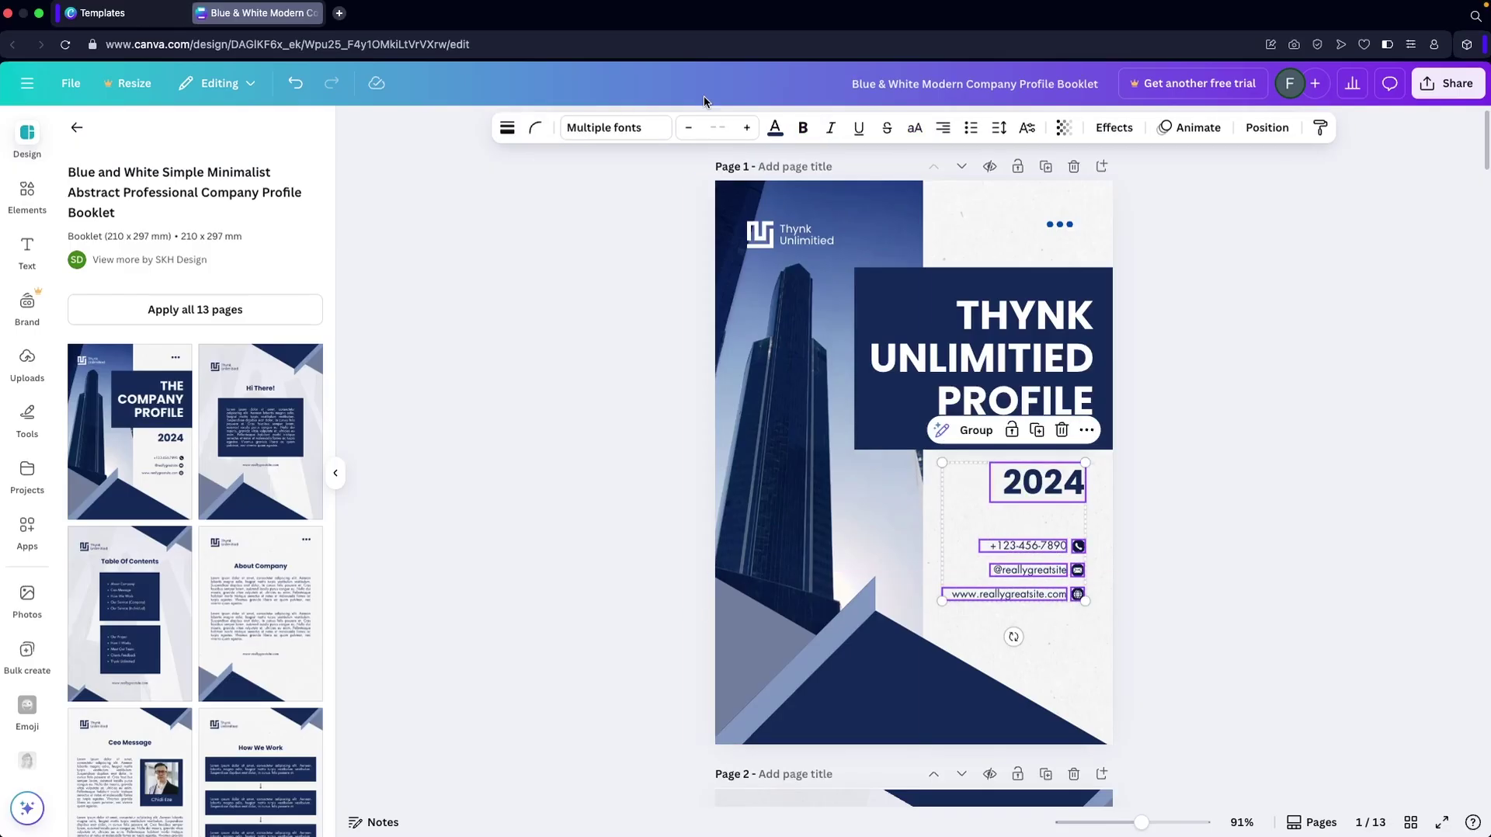
click(775, 129)
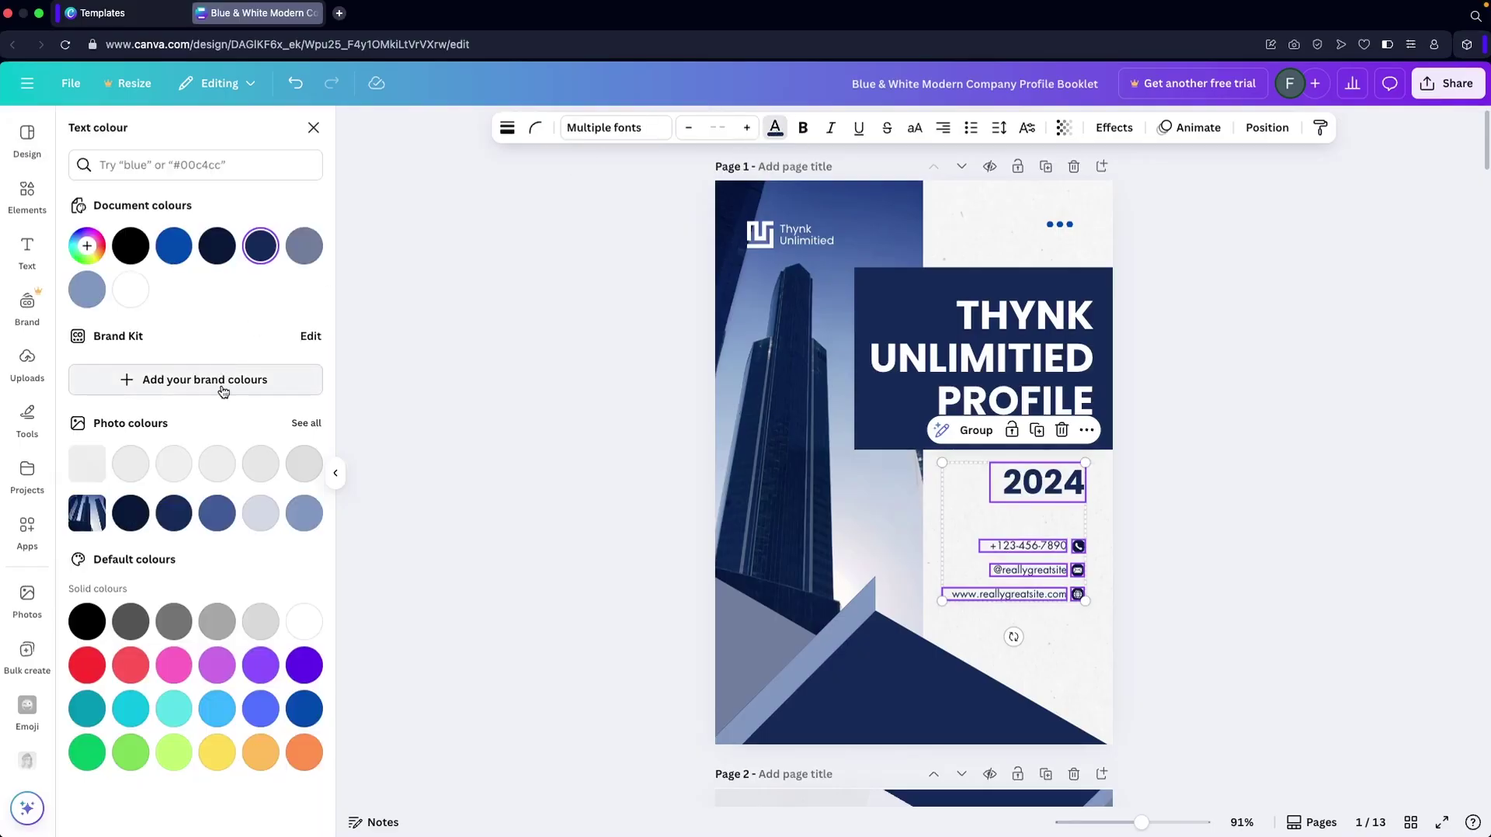
click(303, 708)
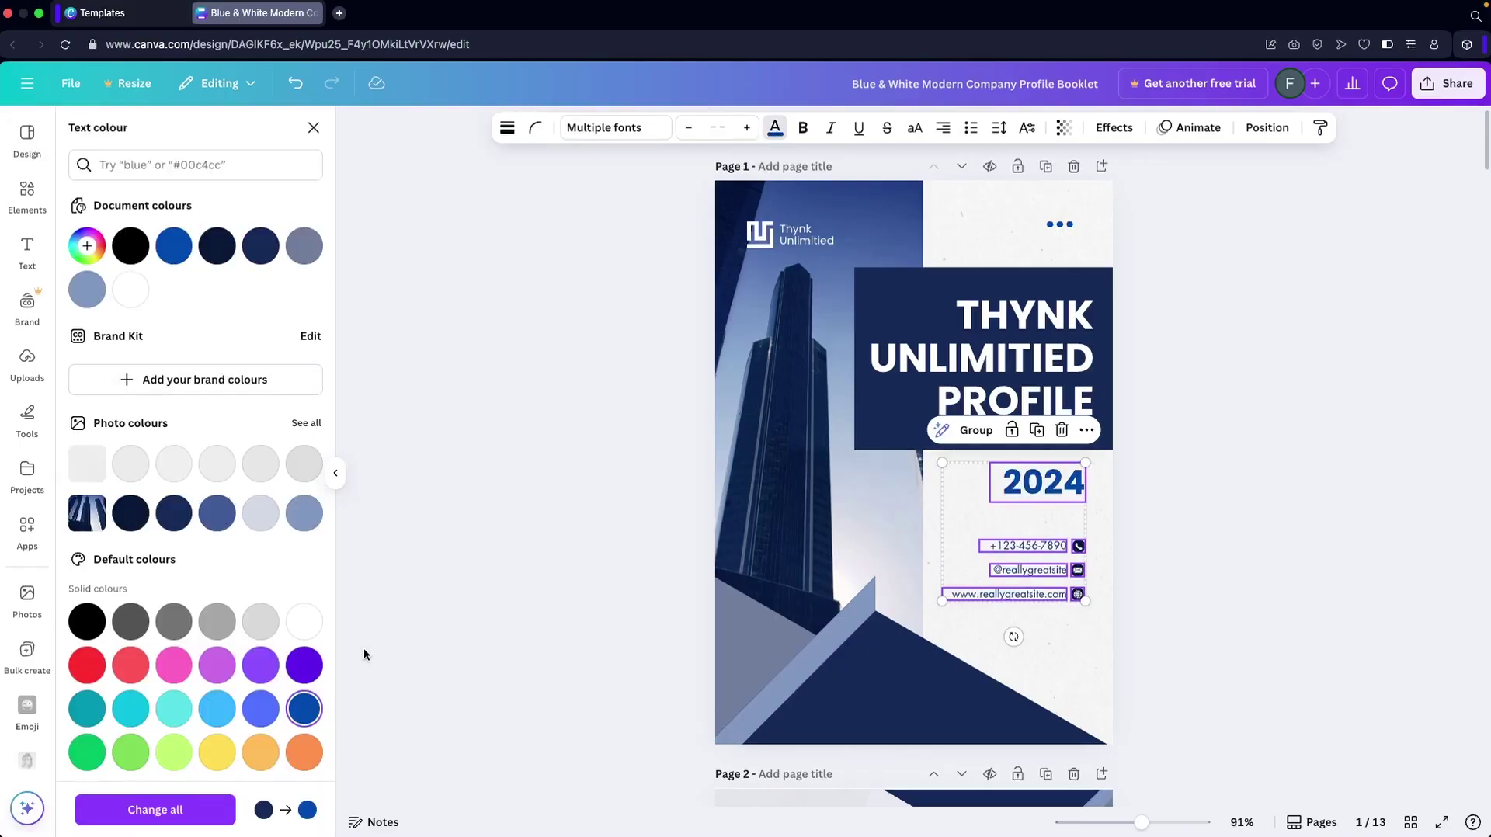
key(Escape)
Turn the dark rectangle behind the title cobalt blue.
click(926, 288)
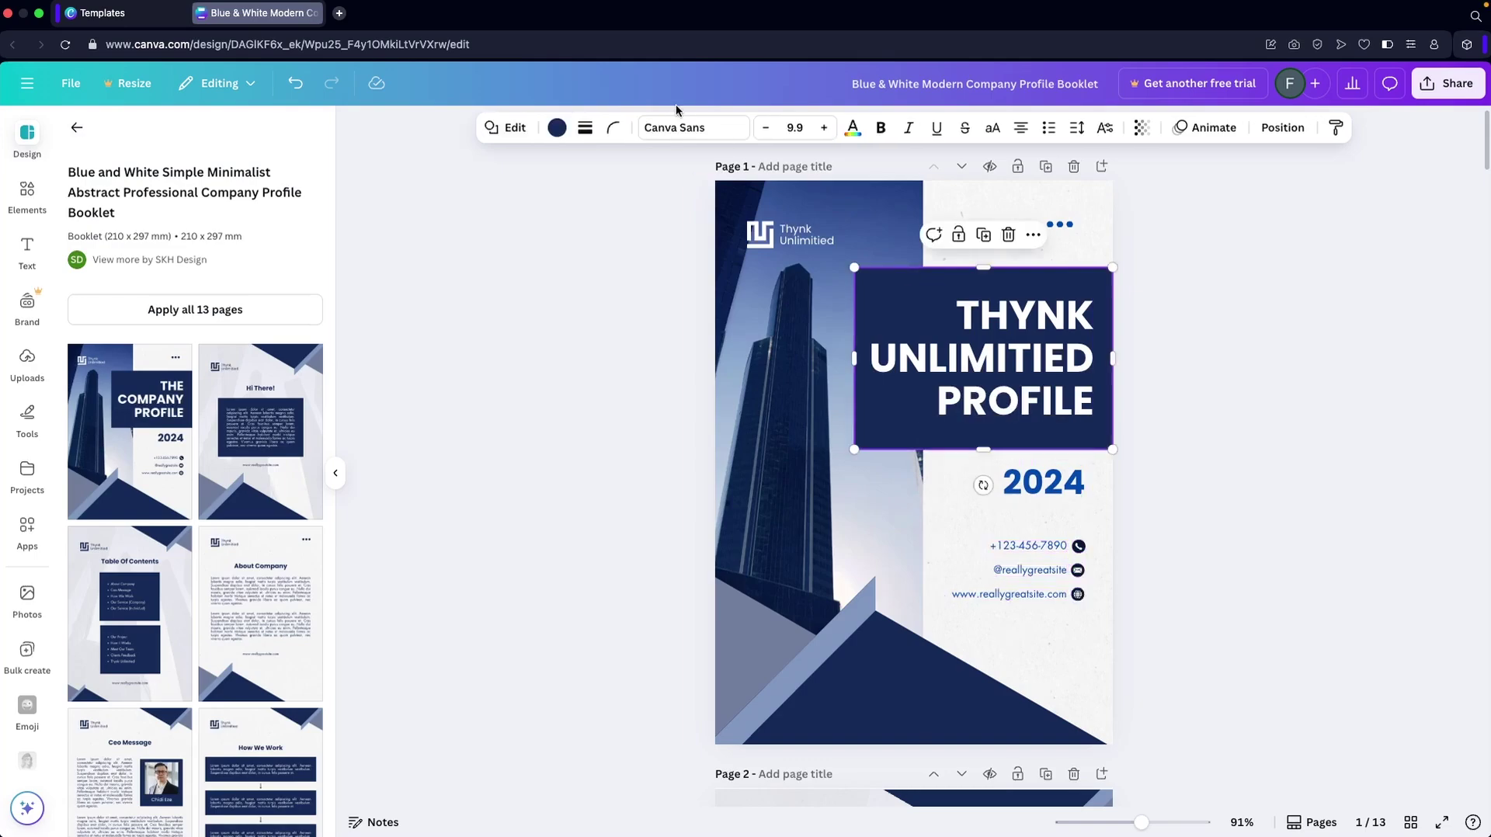
click(557, 128)
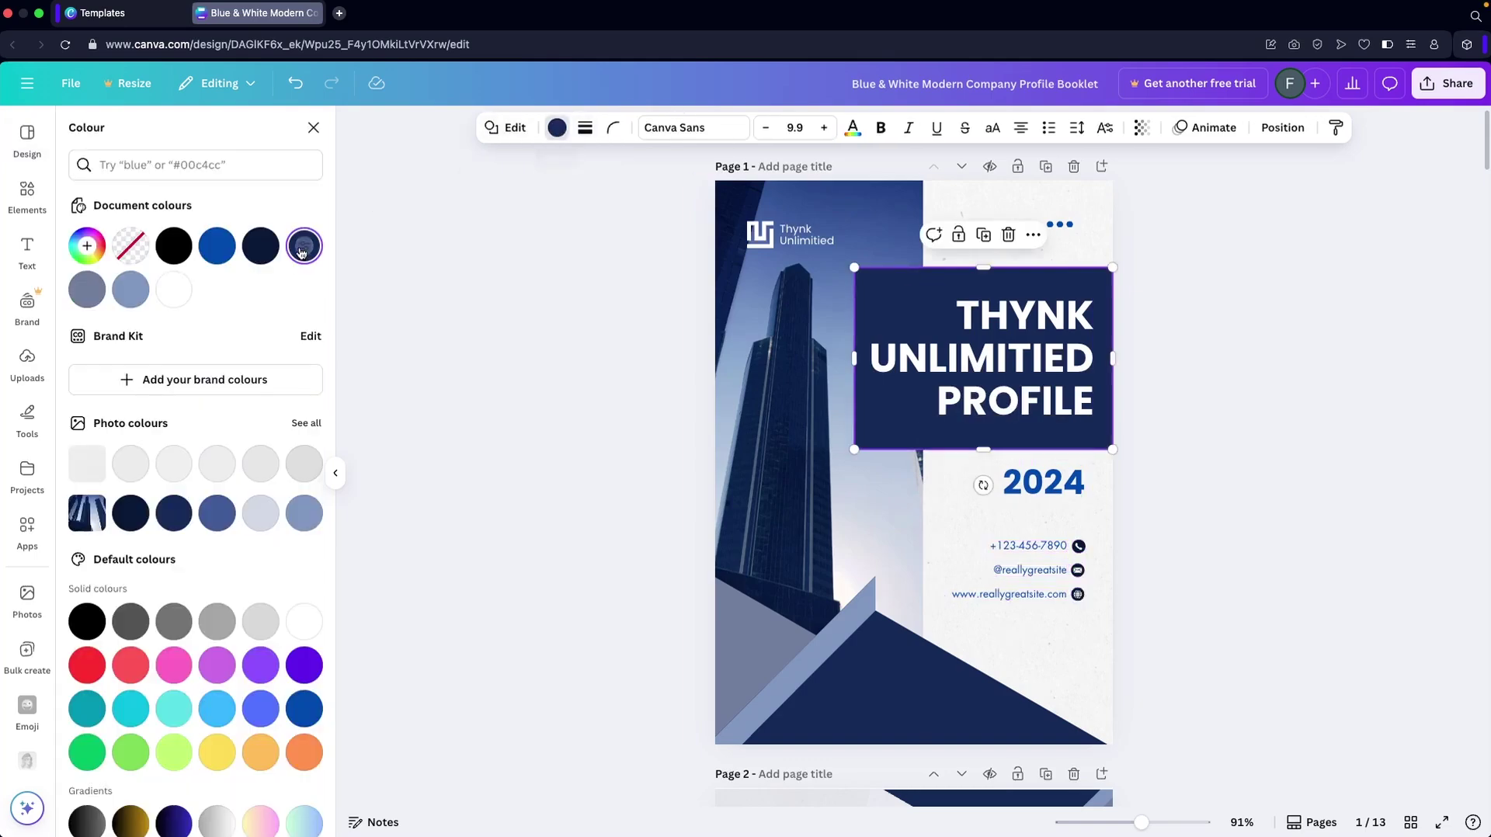
click(309, 714)
click(922, 688)
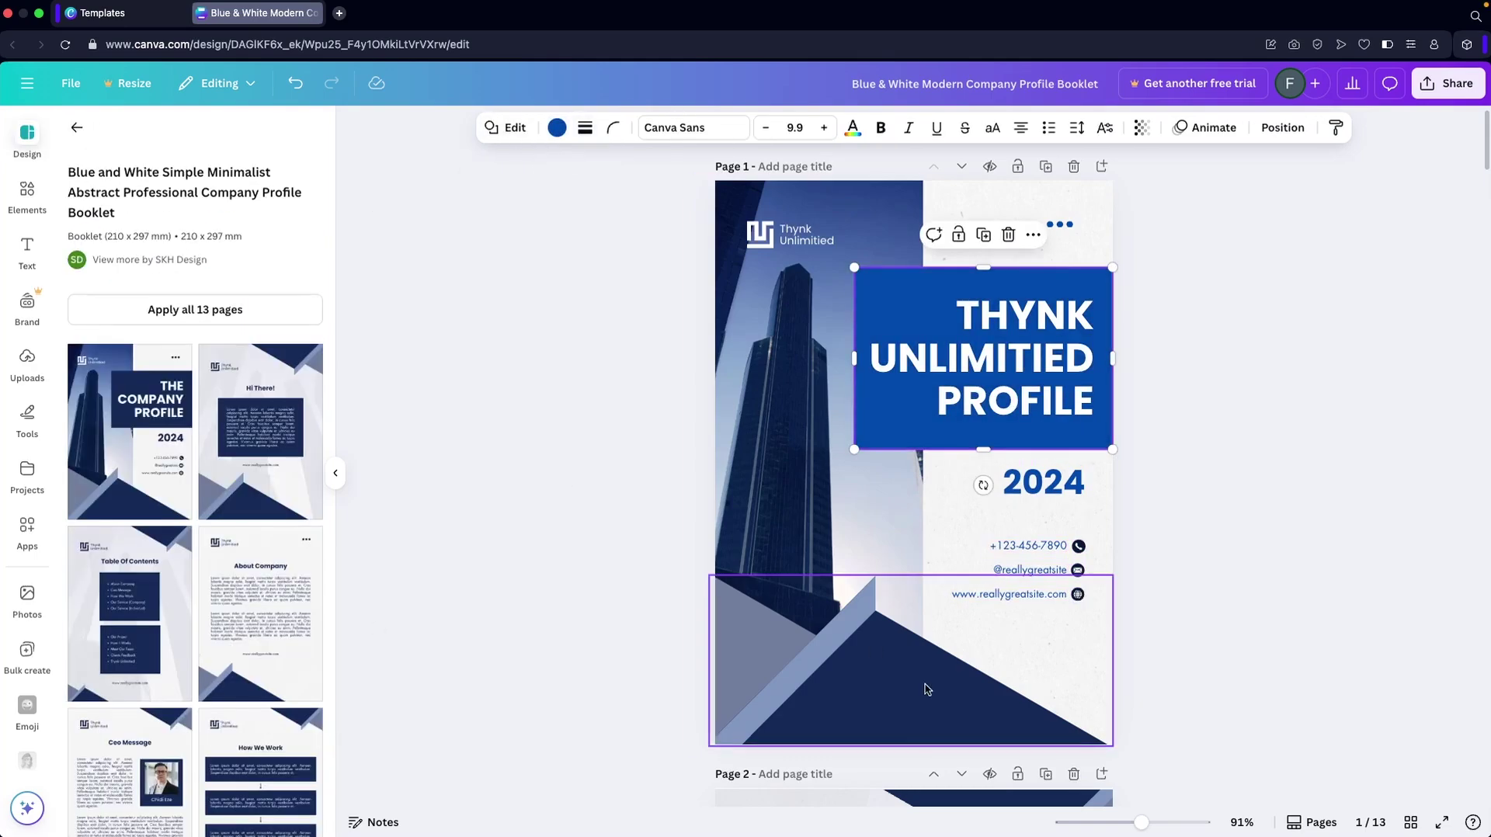
Set two of the bottom triangle graphic's colours to cobalt blue.
click(792, 128)
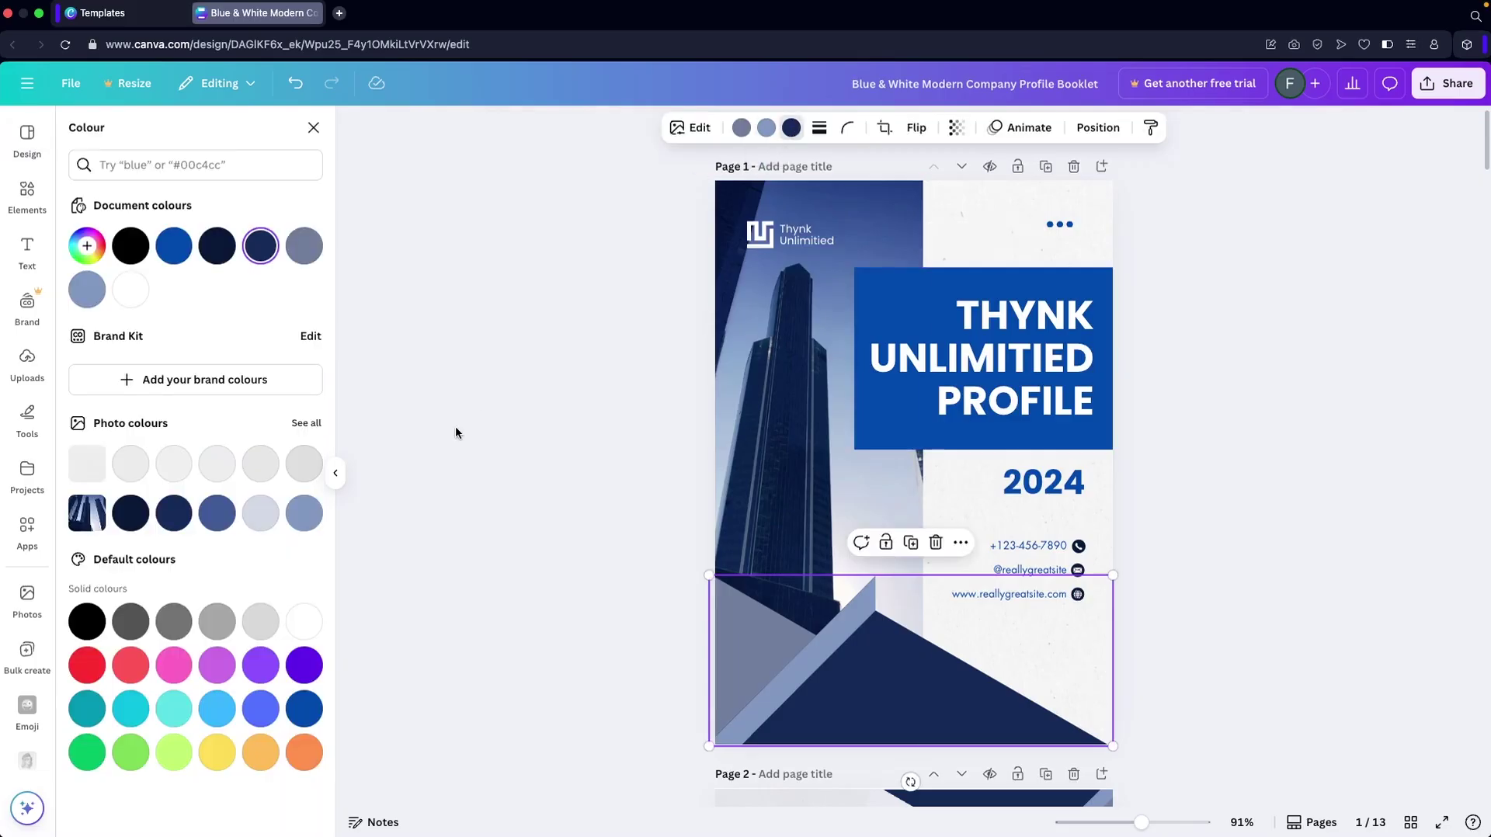
click(304, 709)
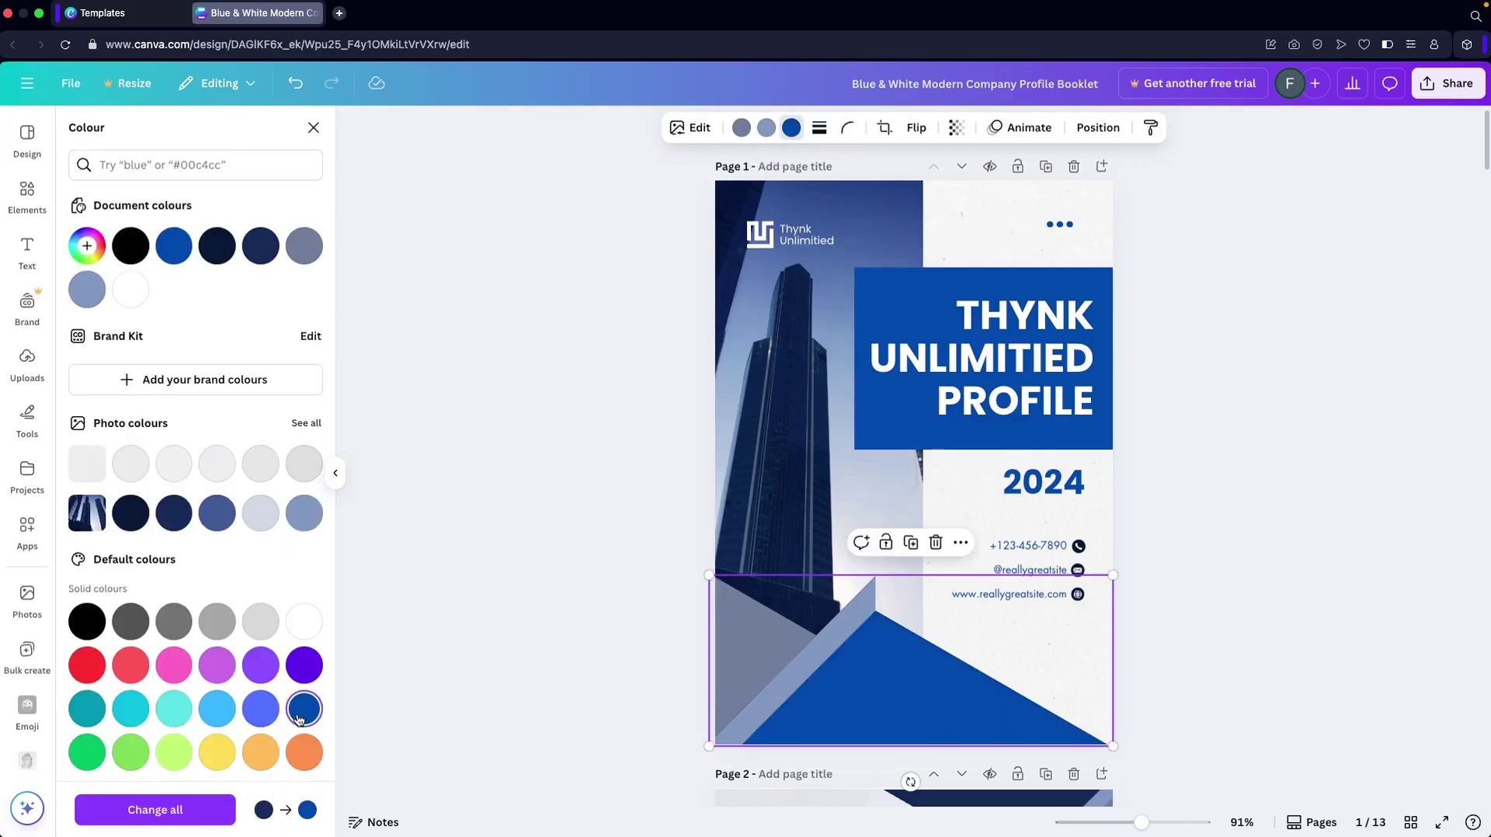
click(766, 128)
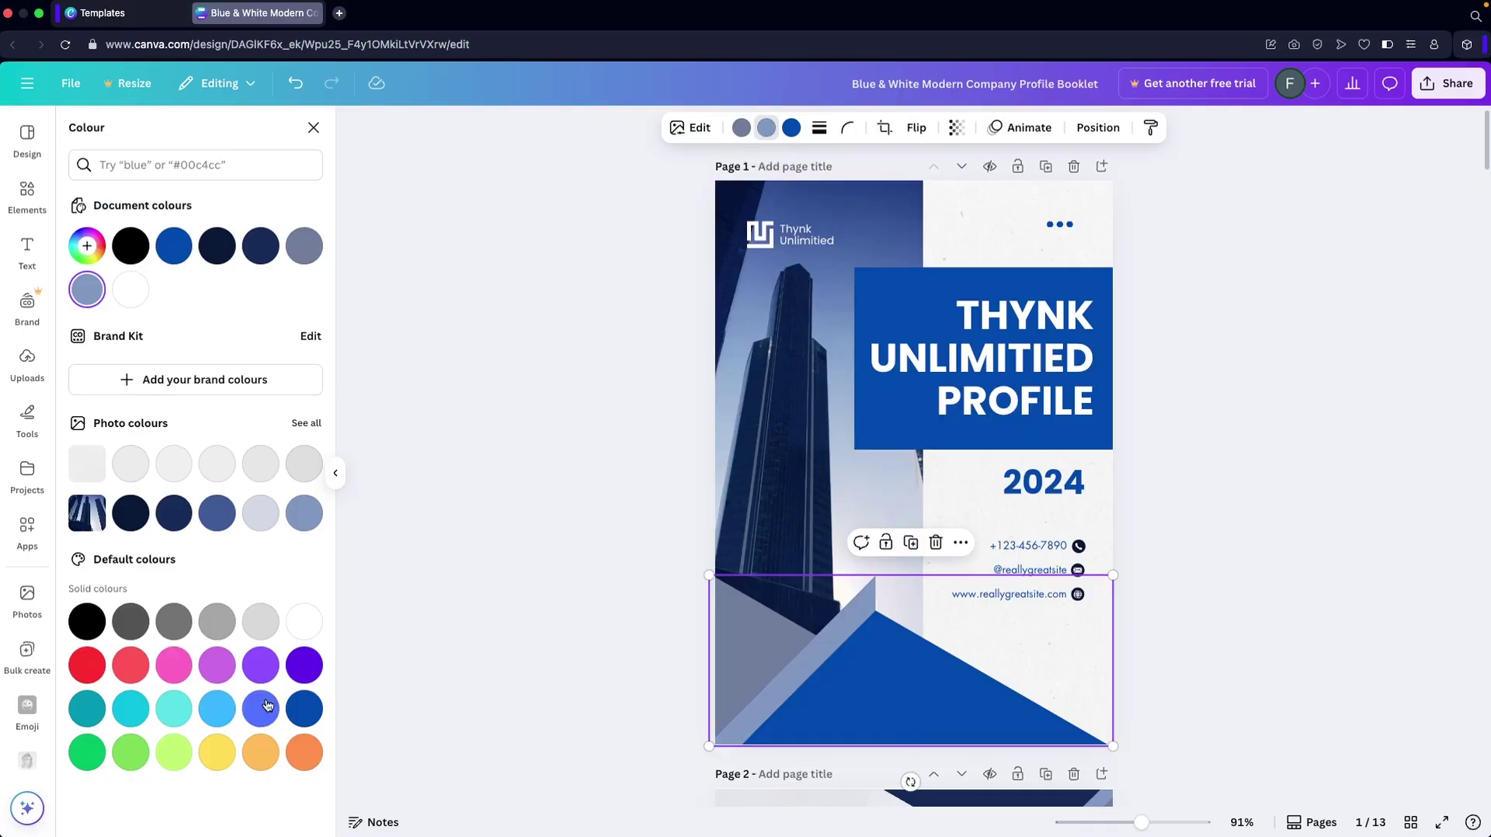
click(305, 713)
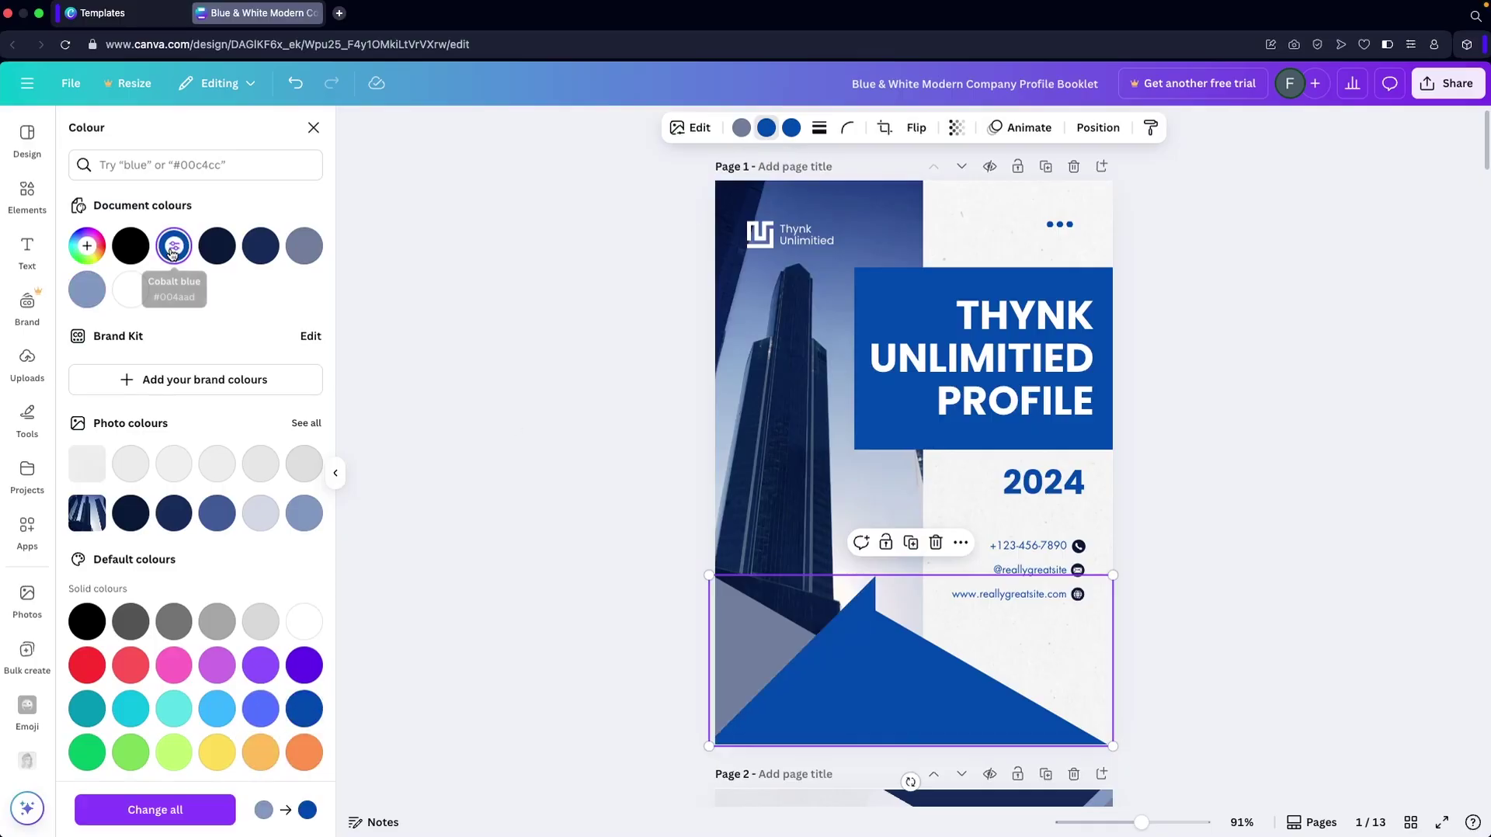
Lighten the triangles' blues in the custom colour picker, including #4D97FA.
click(174, 245)
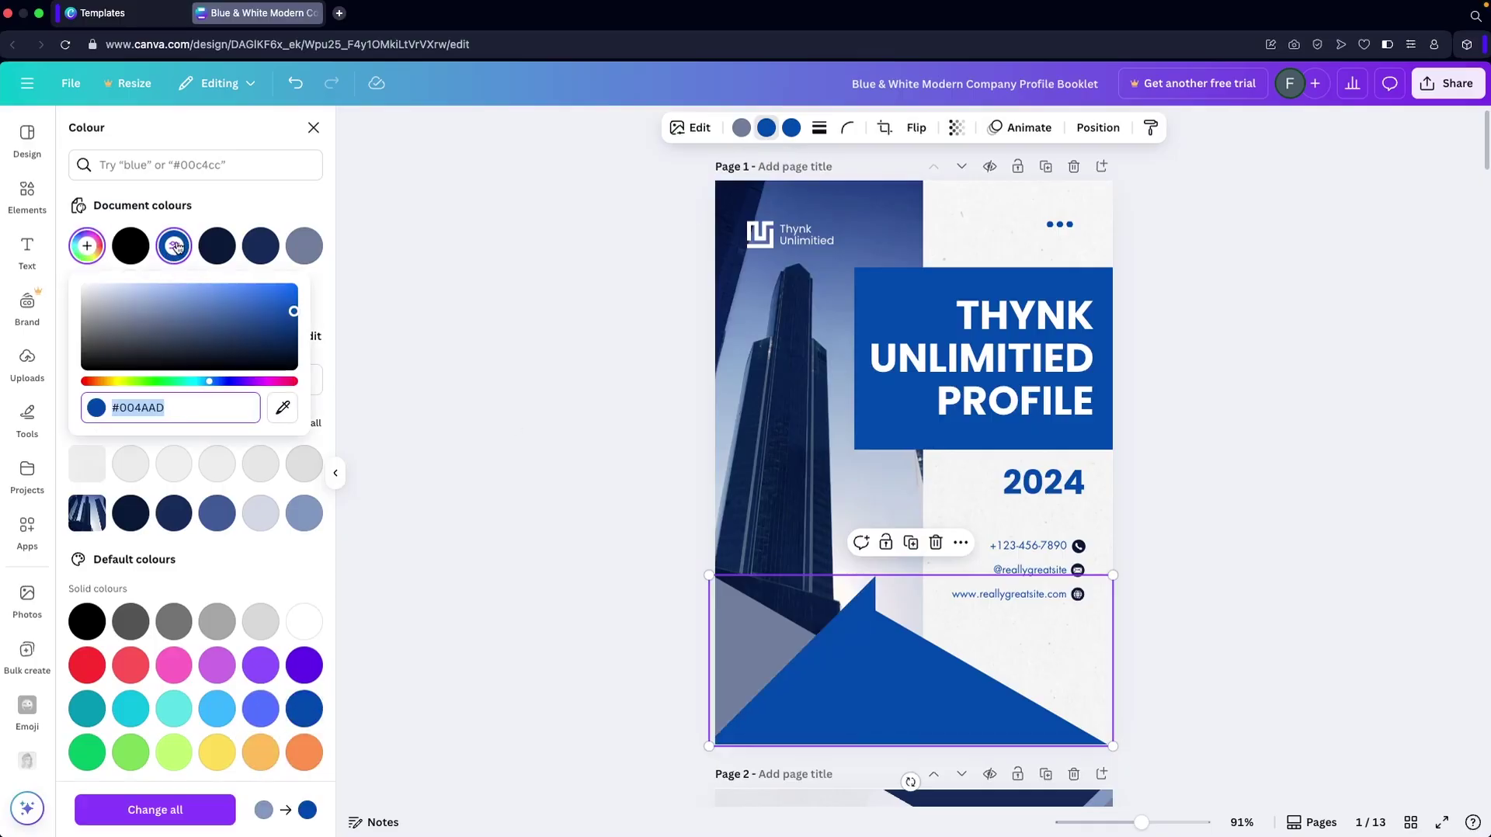
click(294, 311)
drag(269, 297, 271, 295)
click(594, 241)
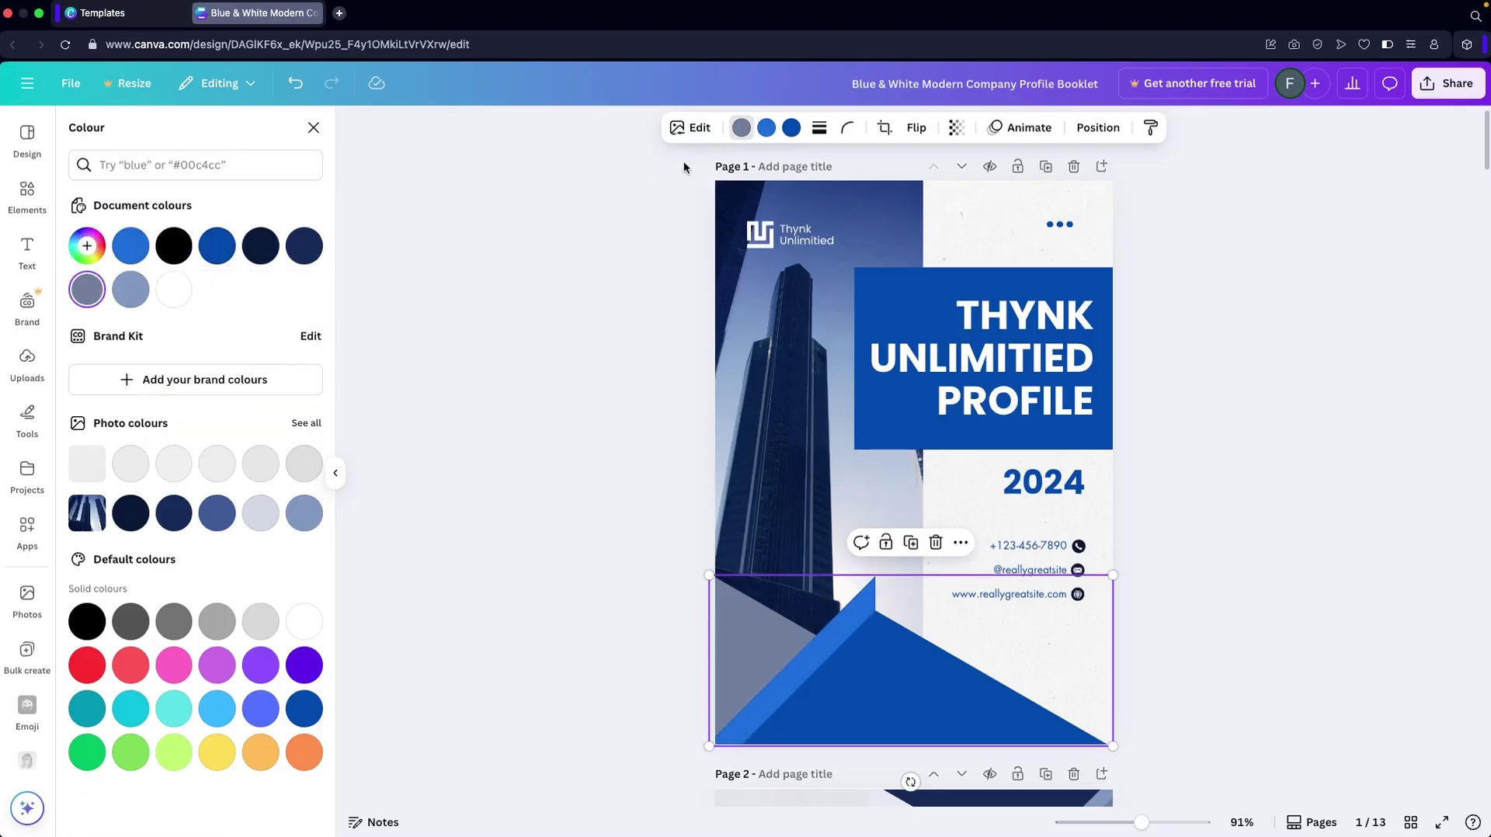
click(130, 247)
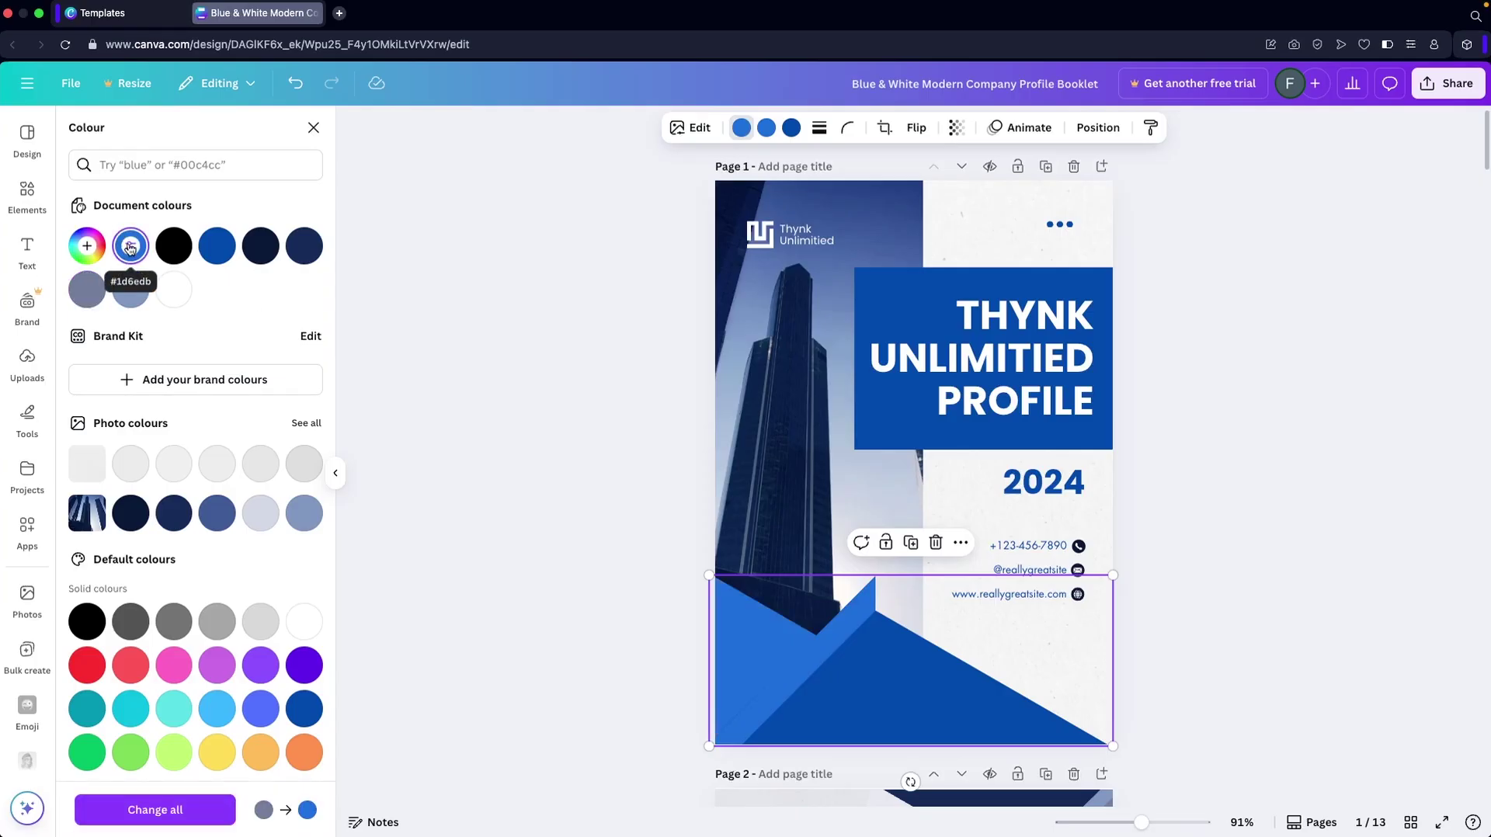
click(130, 247)
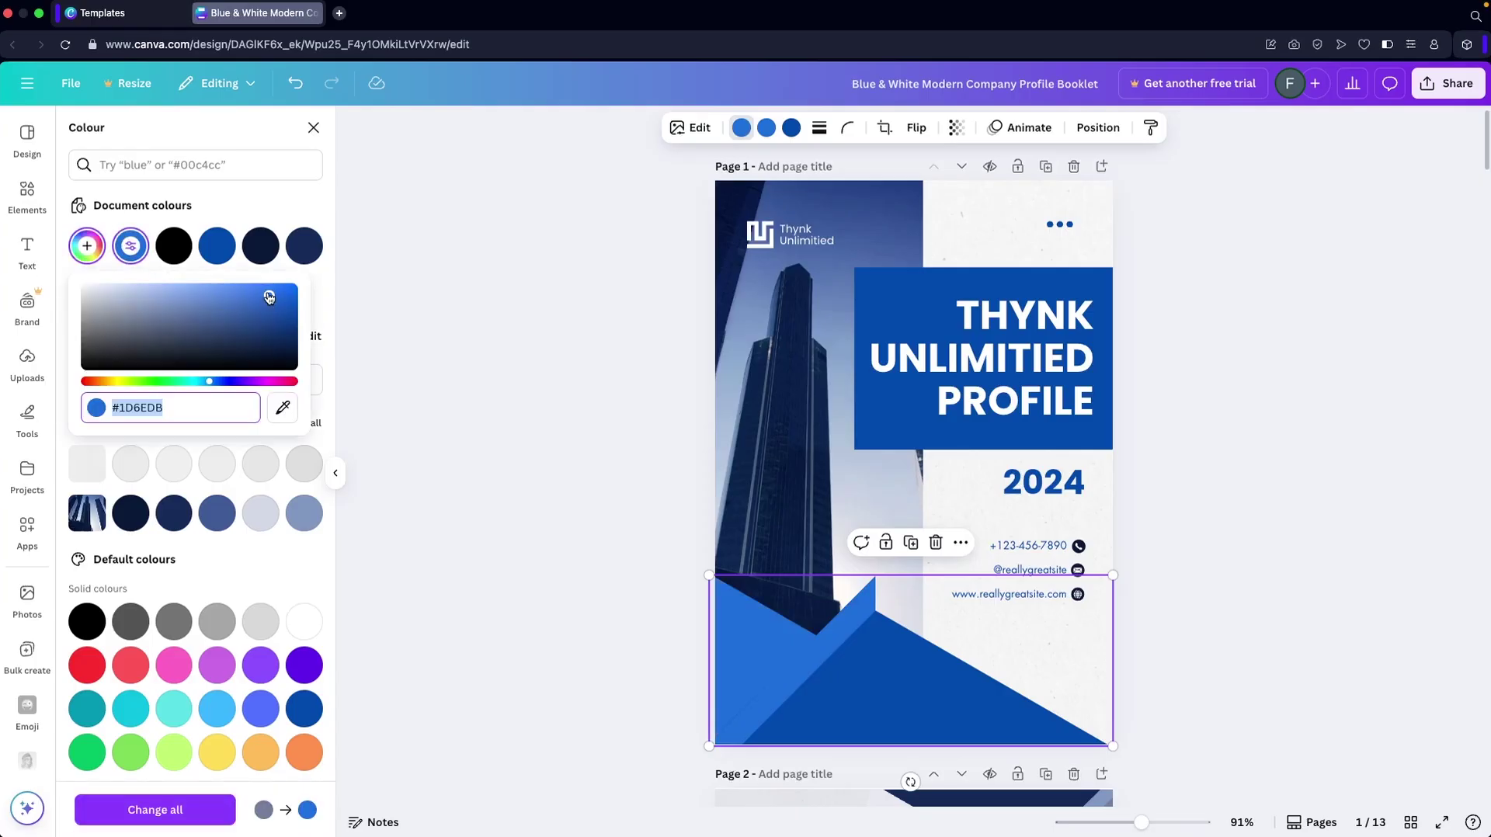
drag(270, 302, 231, 288)
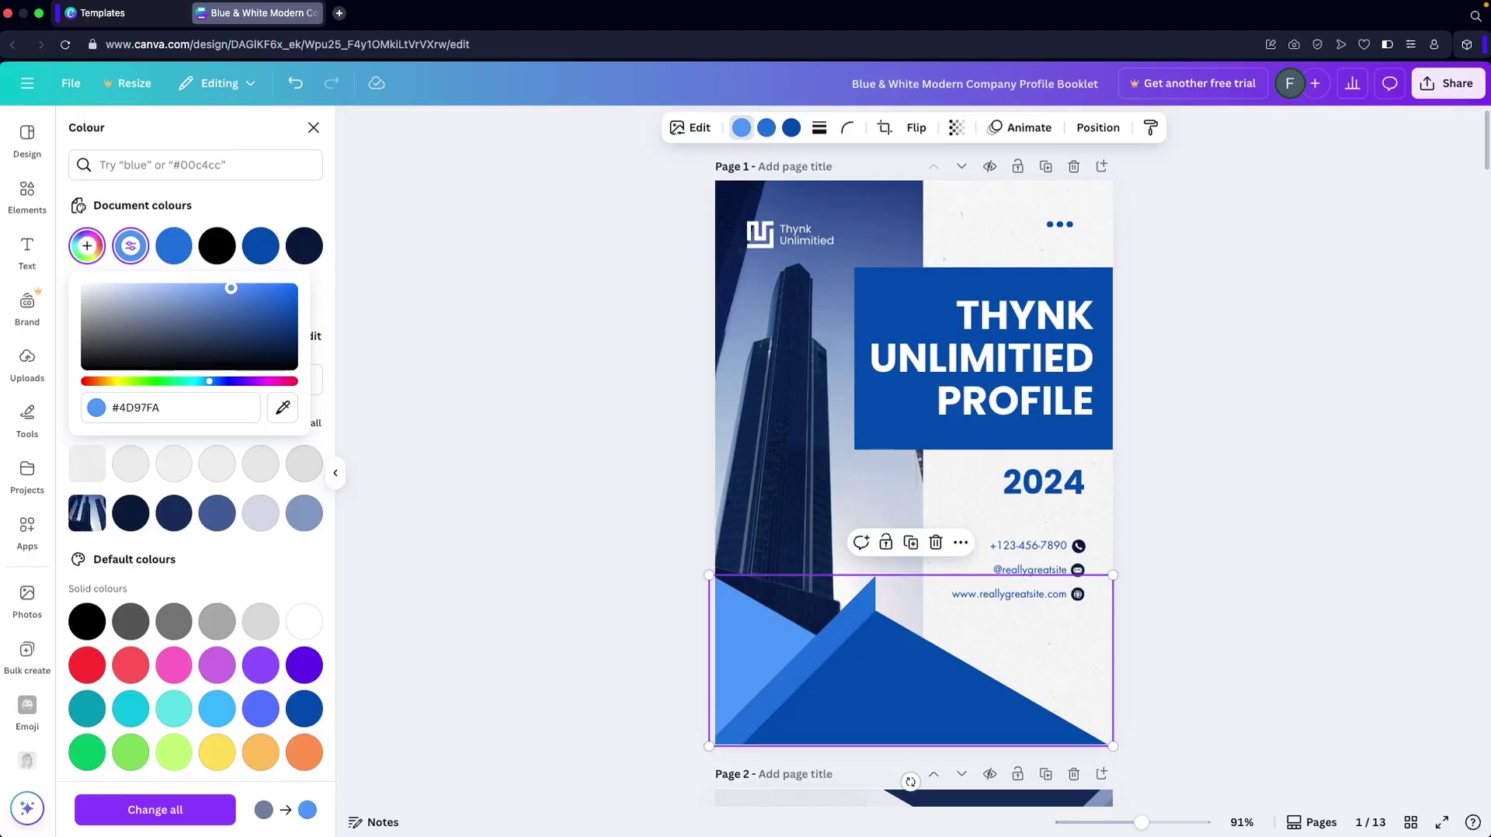
click(492, 306)
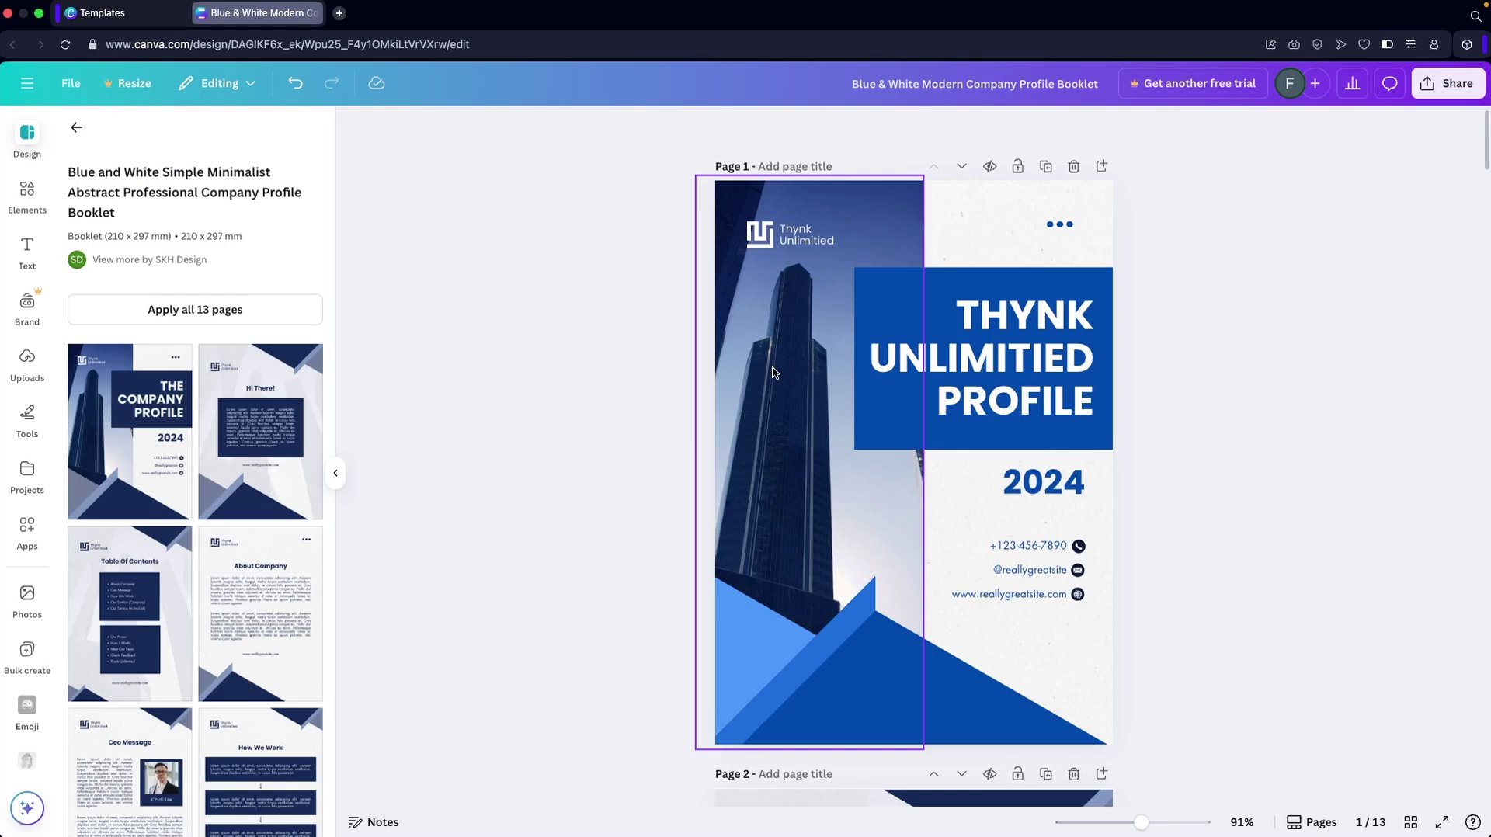
Search Elements photos for empire state building.
click(28, 187)
click(94, 132)
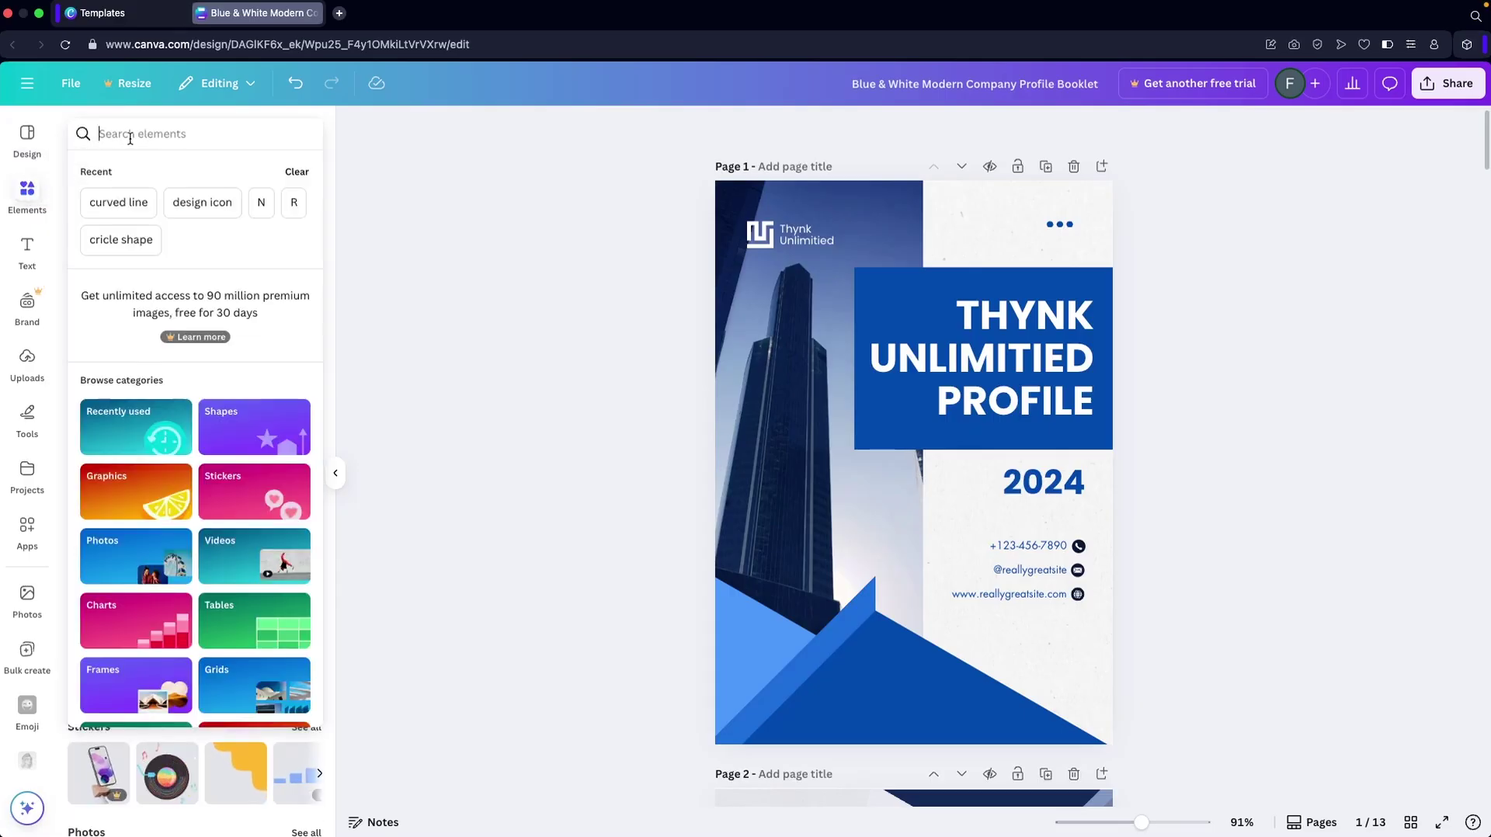
text(real s)
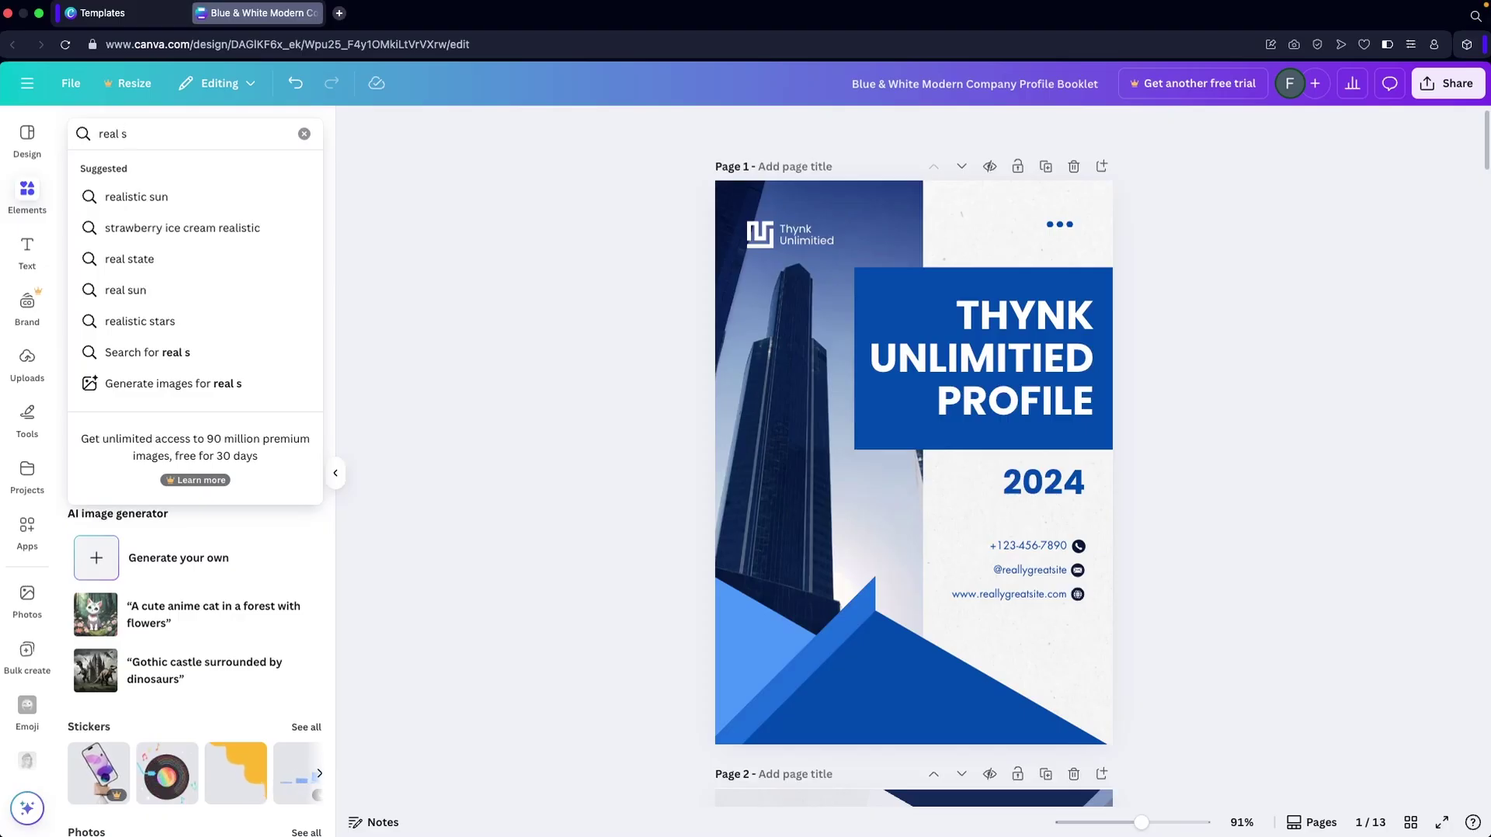
text(tate bui)
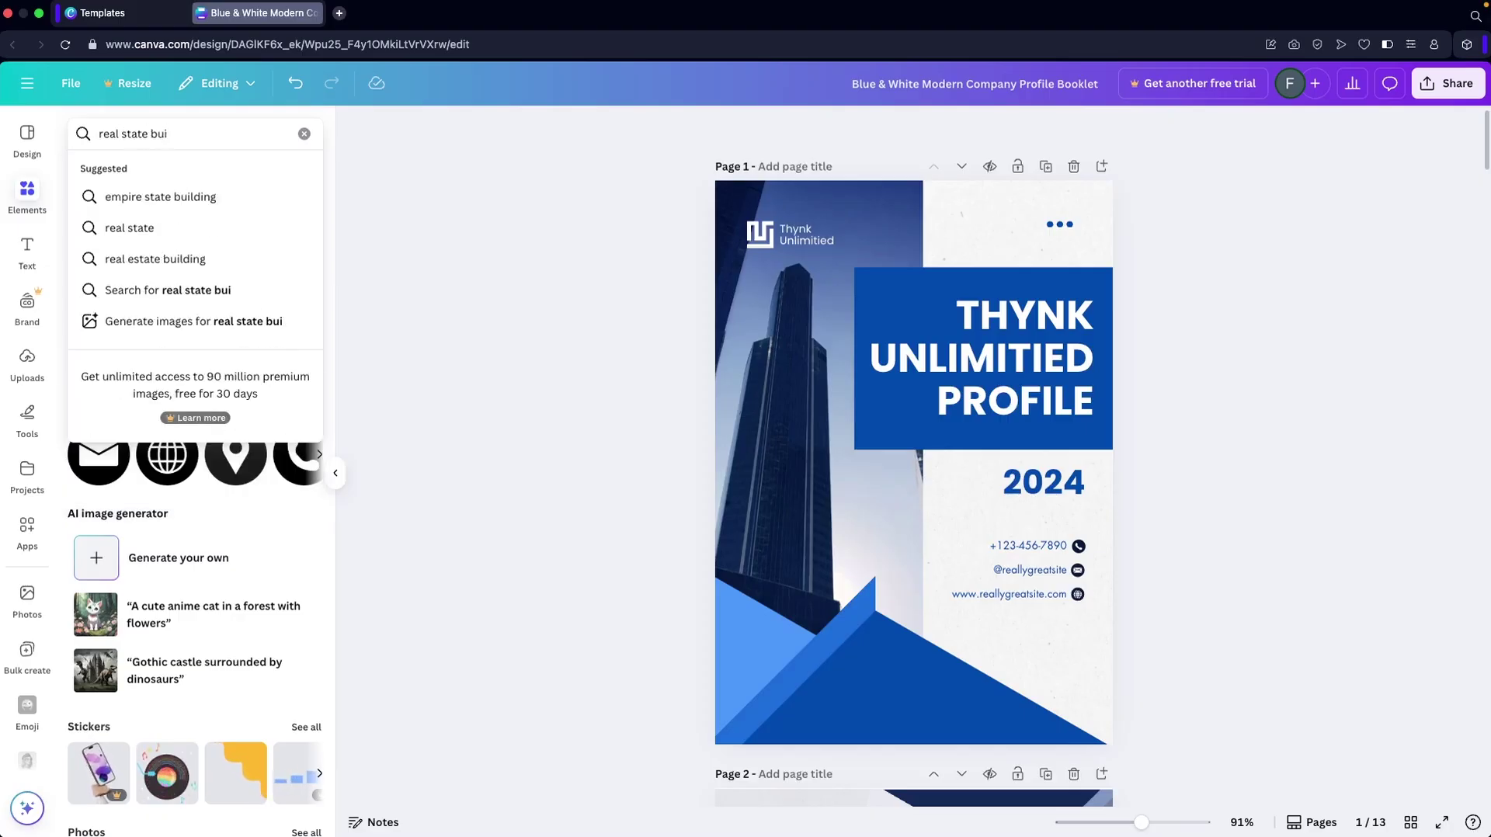
click(160, 199)
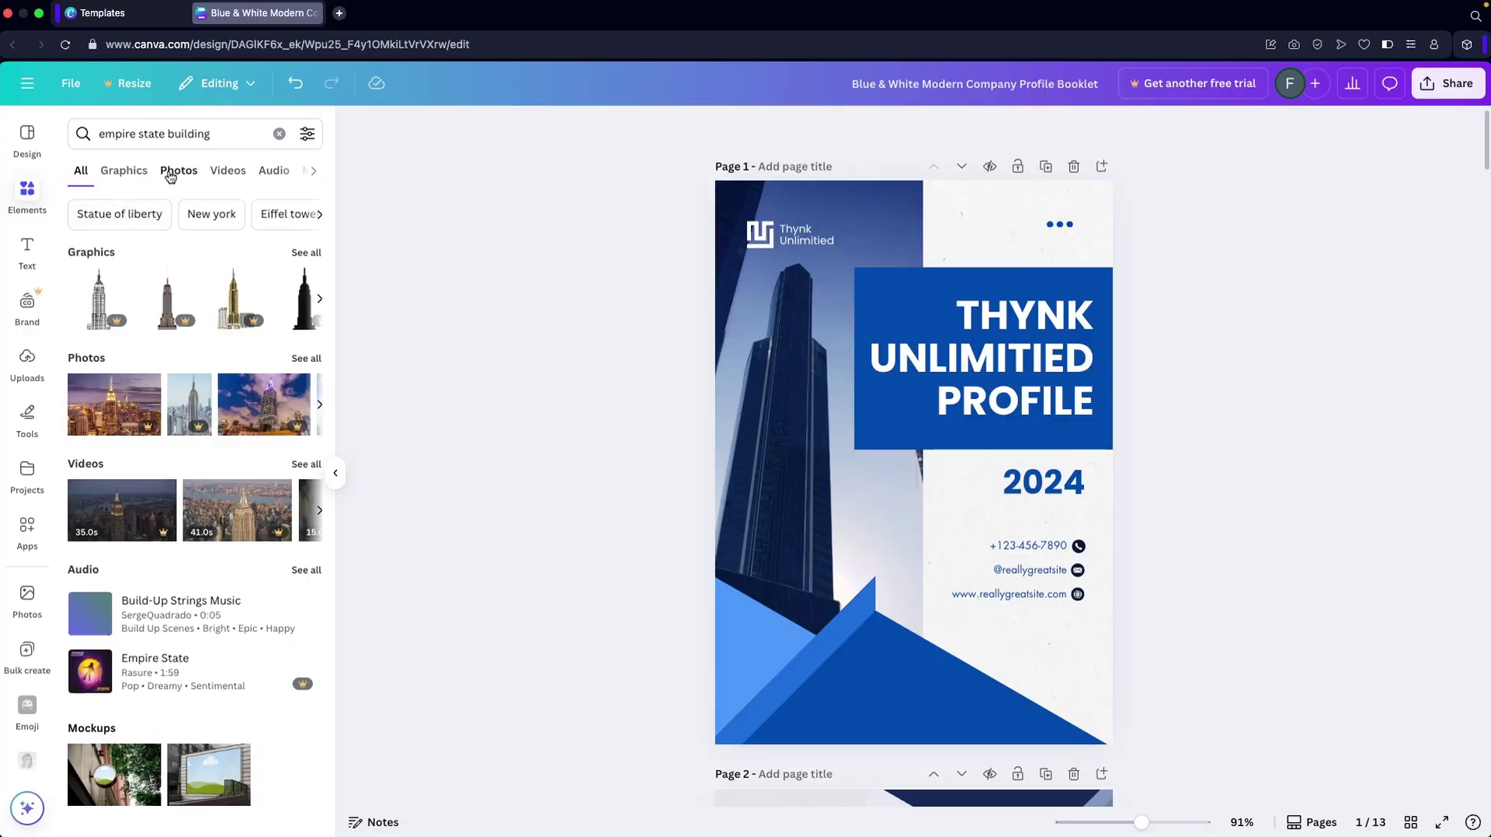
click(170, 177)
scroll(302, 496, down, 3)
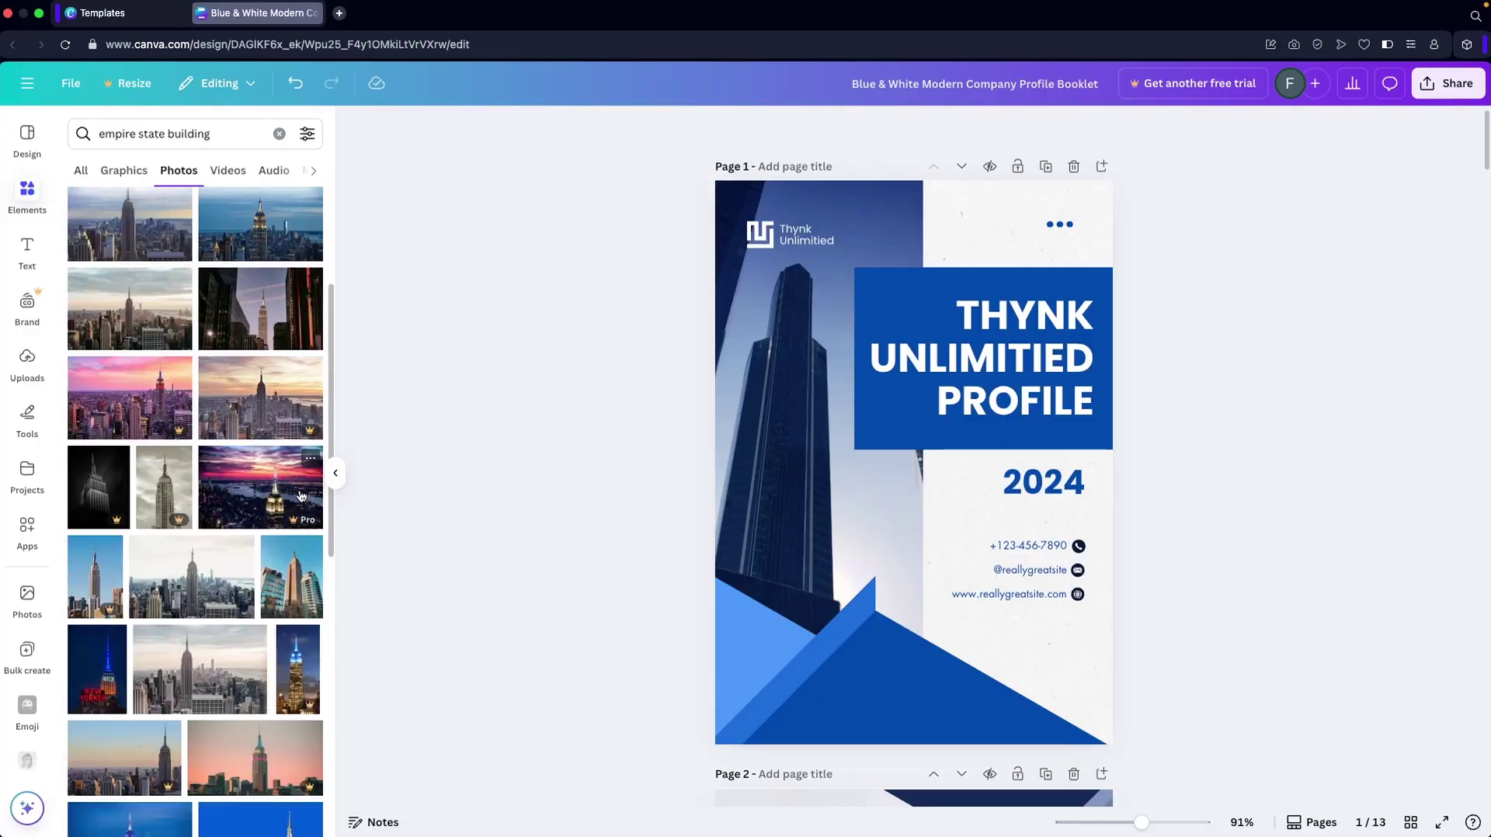
scroll(301, 496, up, 3)
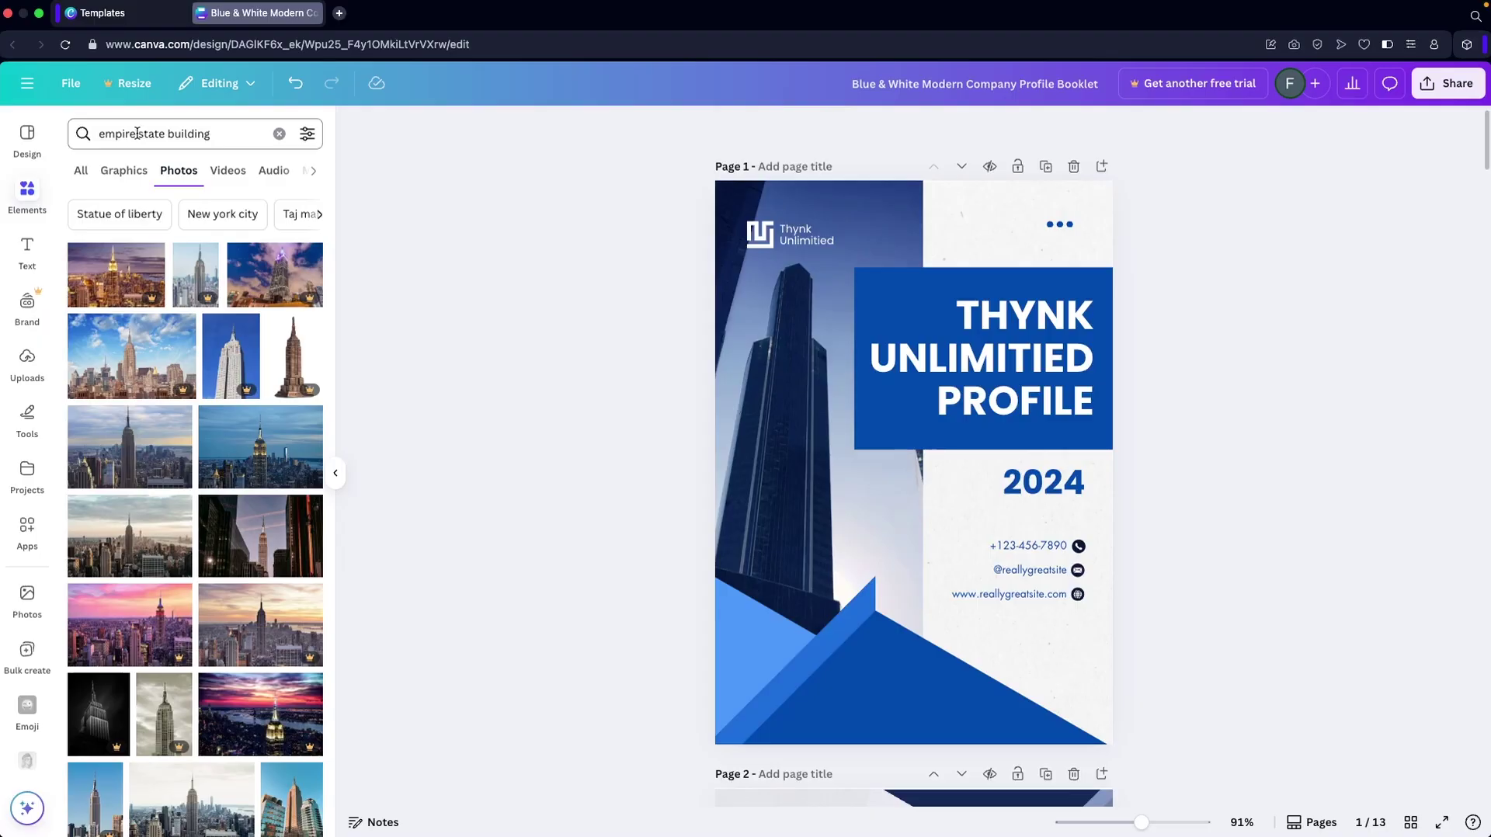
Narrow the photo search to 'building' and drop the glass skyscraper photo onto the cover image.
double_click(137, 134)
key(BackSpace)
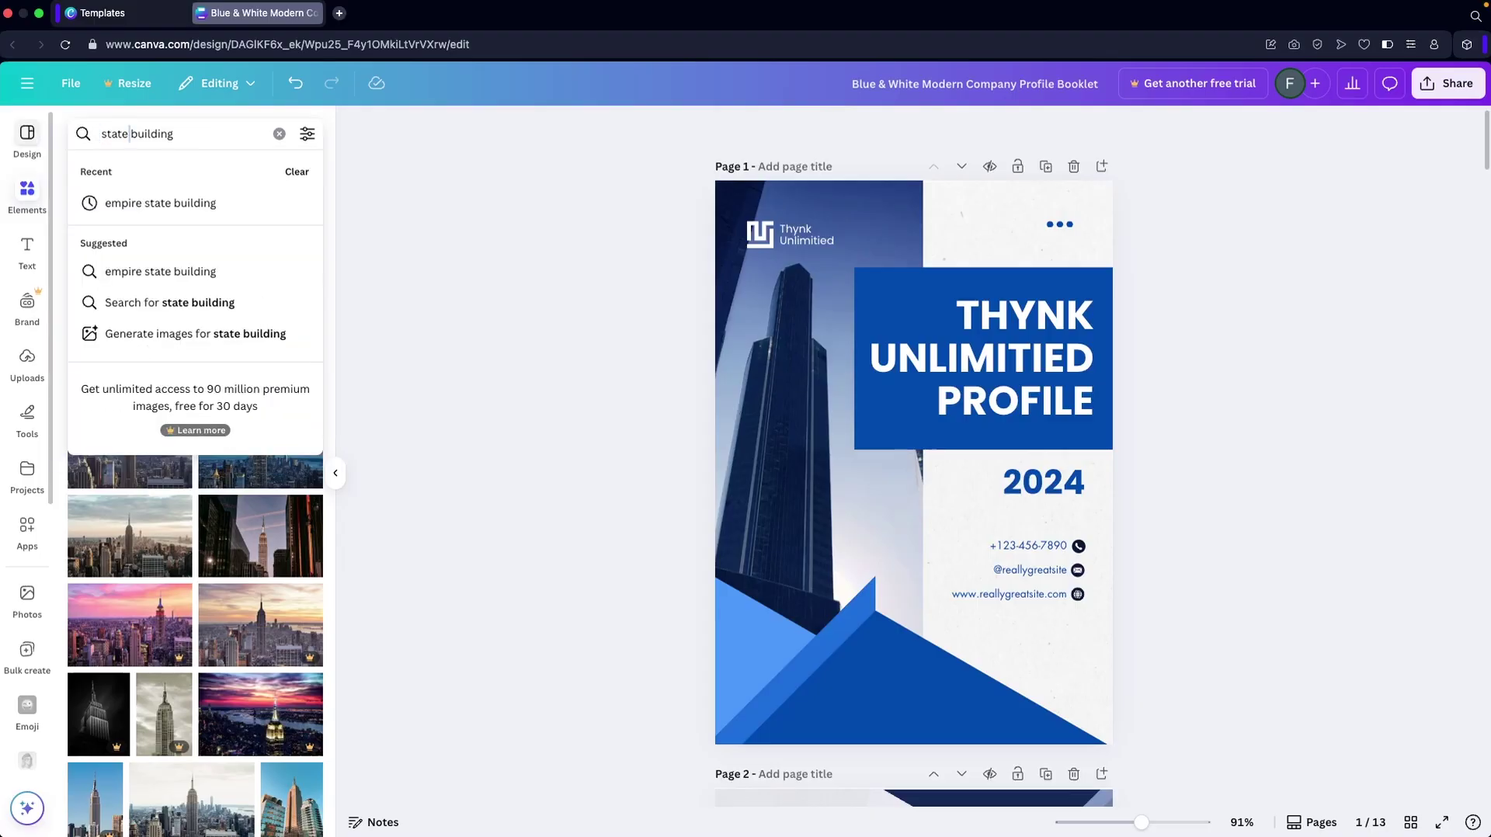
key(shift+Left)
key(shift+Left)
key(shift+Left)
key(shift+Left)
key(shift+Left)
key(BackSpace)
key(Return)
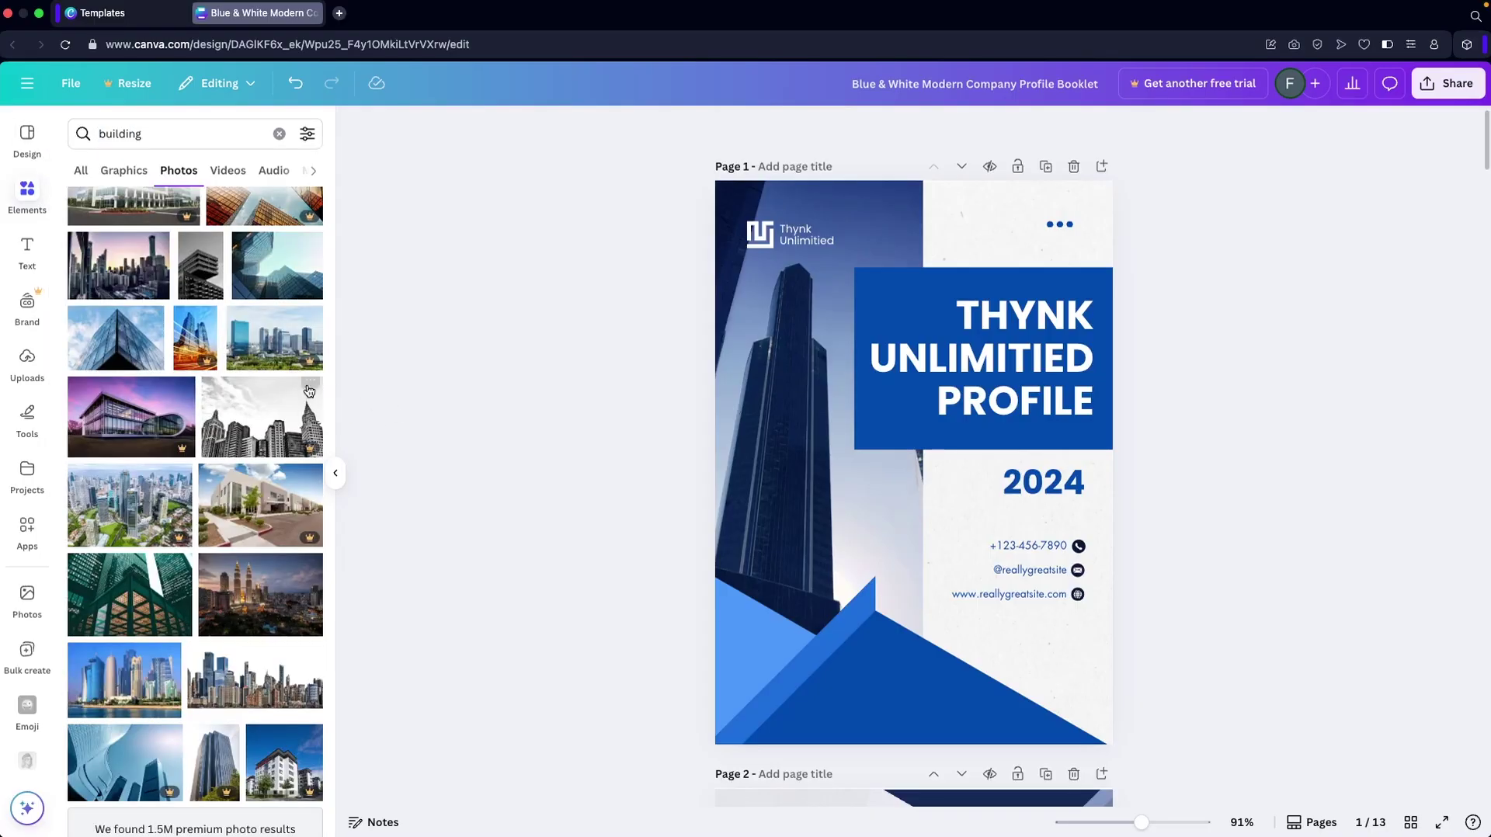
drag(109, 340, 784, 389)
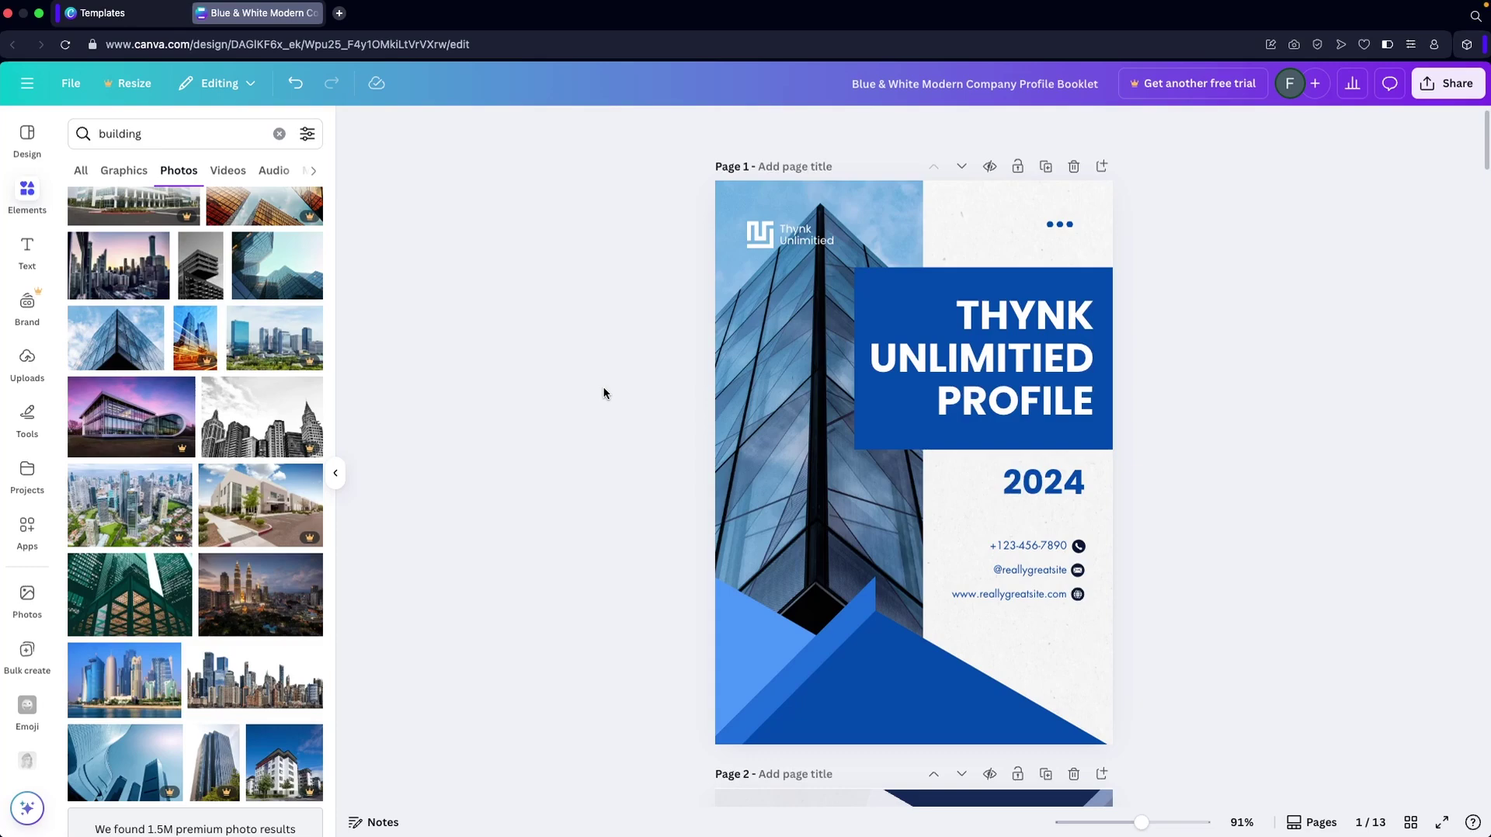
click(771, 397)
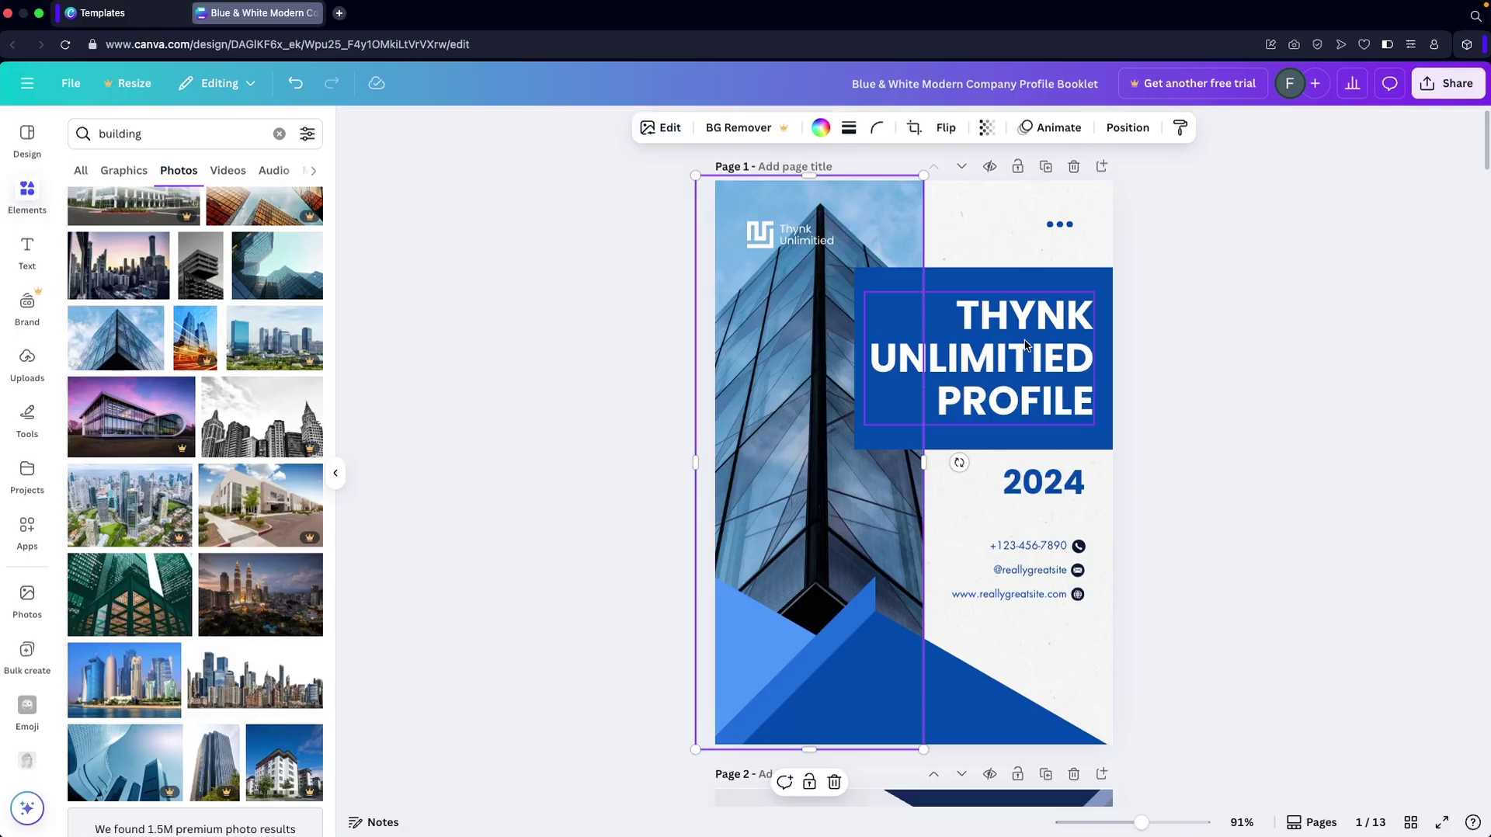
Quick-add a rectangle from an 're' search and stretch it over the cover's left column.
double_click(143, 134)
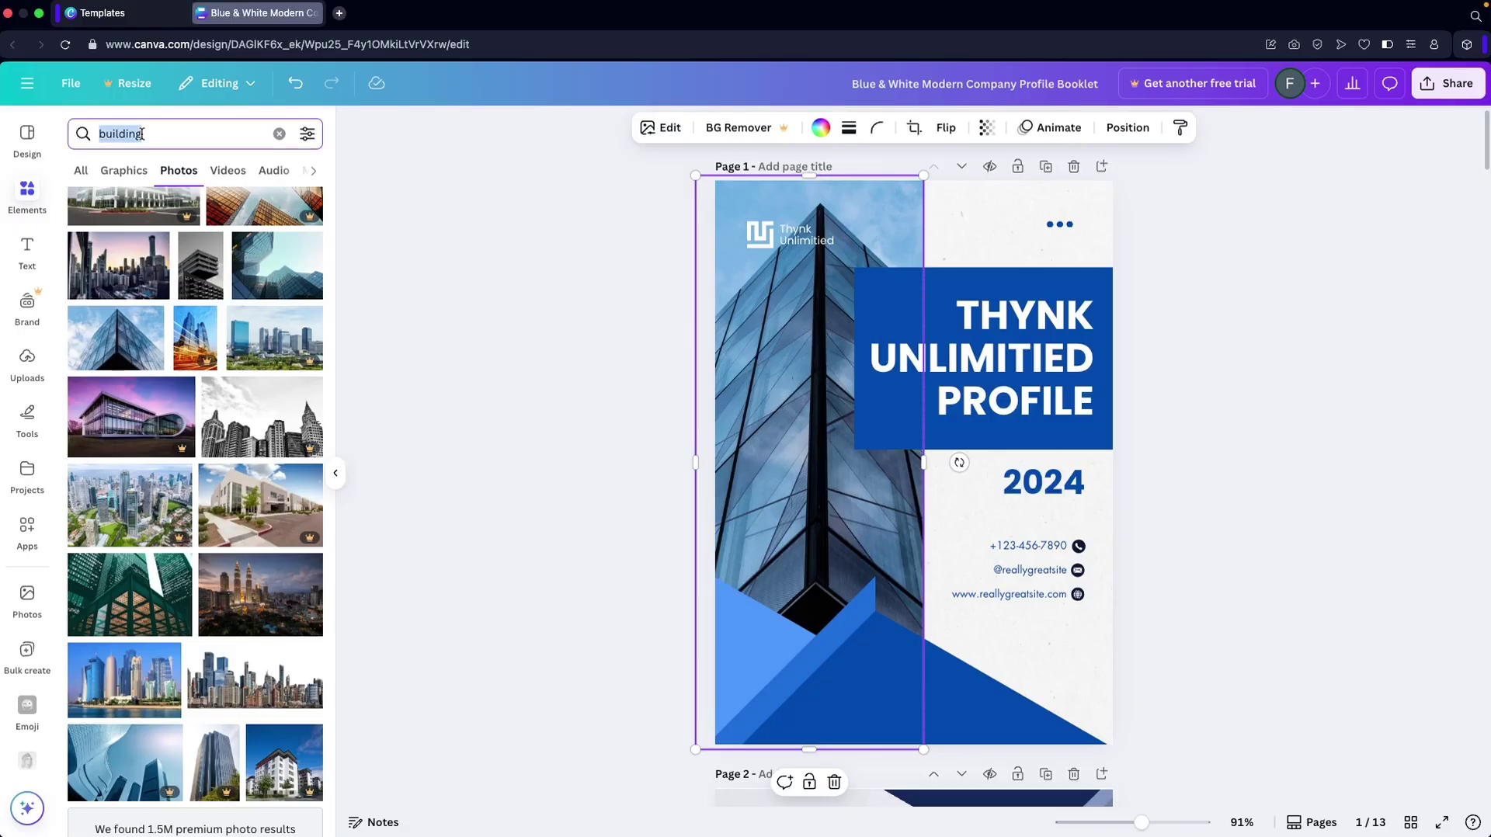
text(reac)
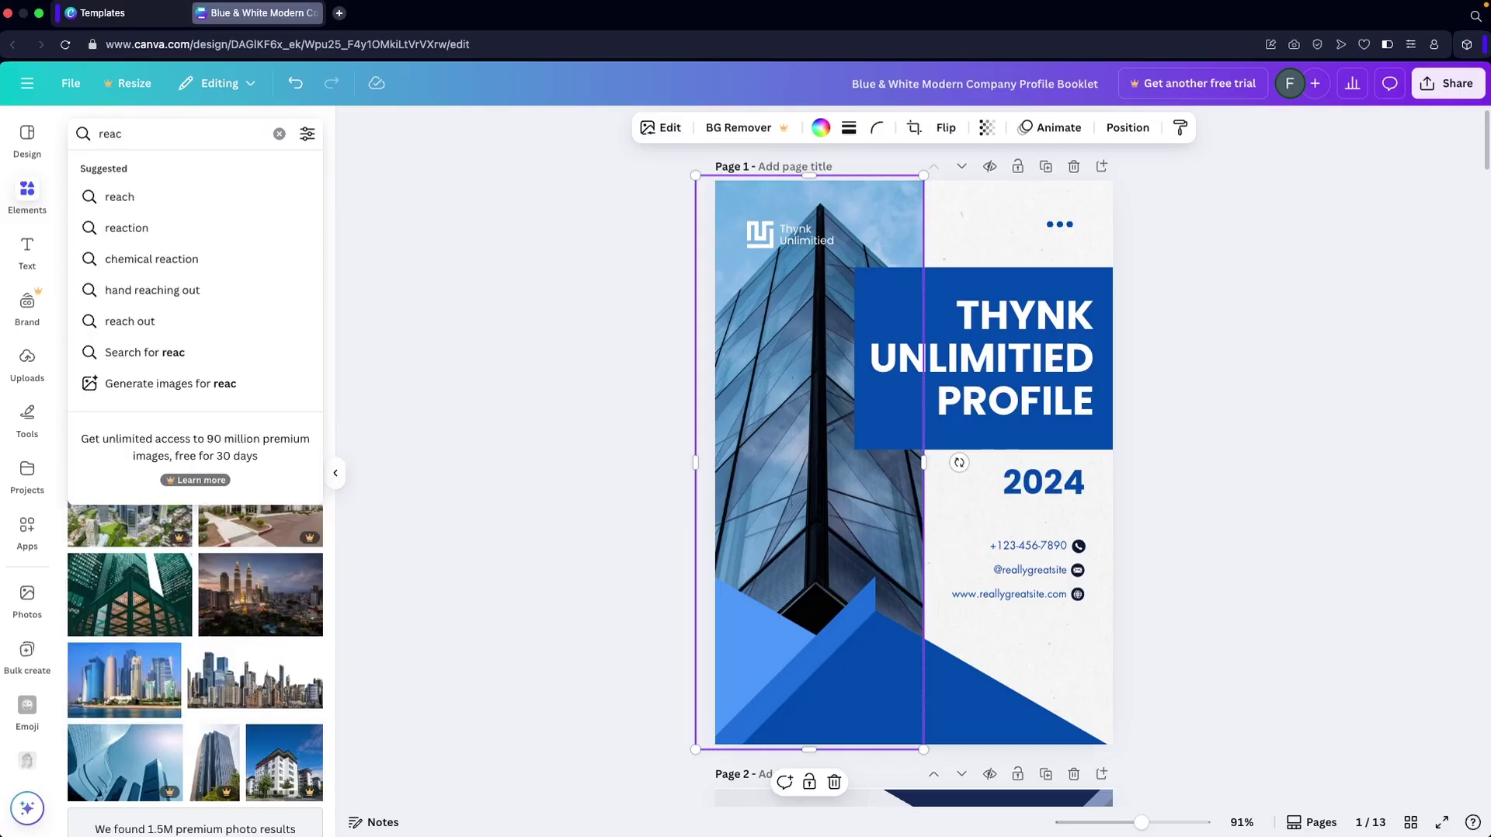
key(BackSpace)
click(144, 203)
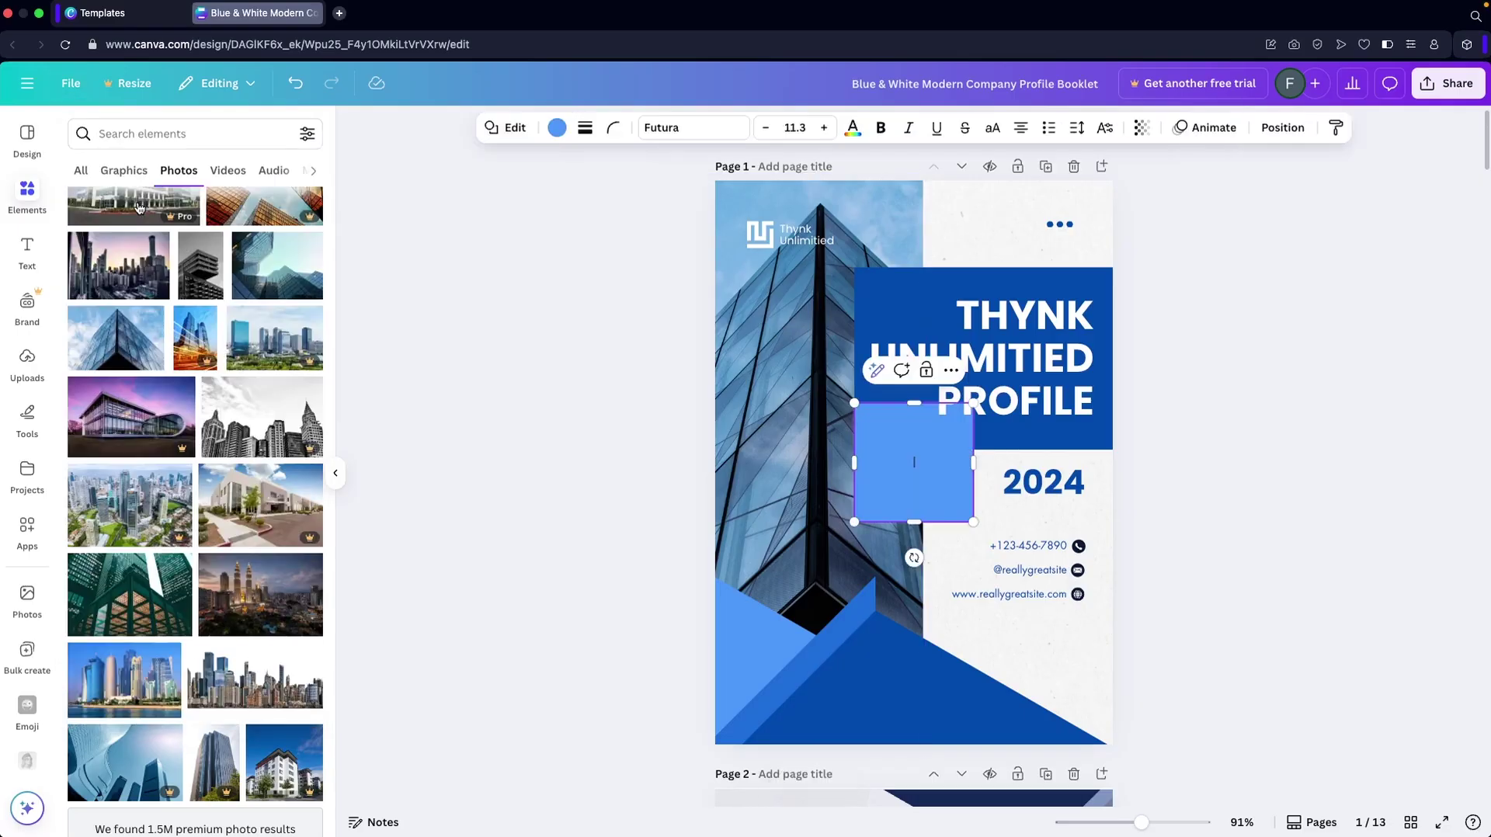
click(625, 351)
drag(920, 474, 775, 246)
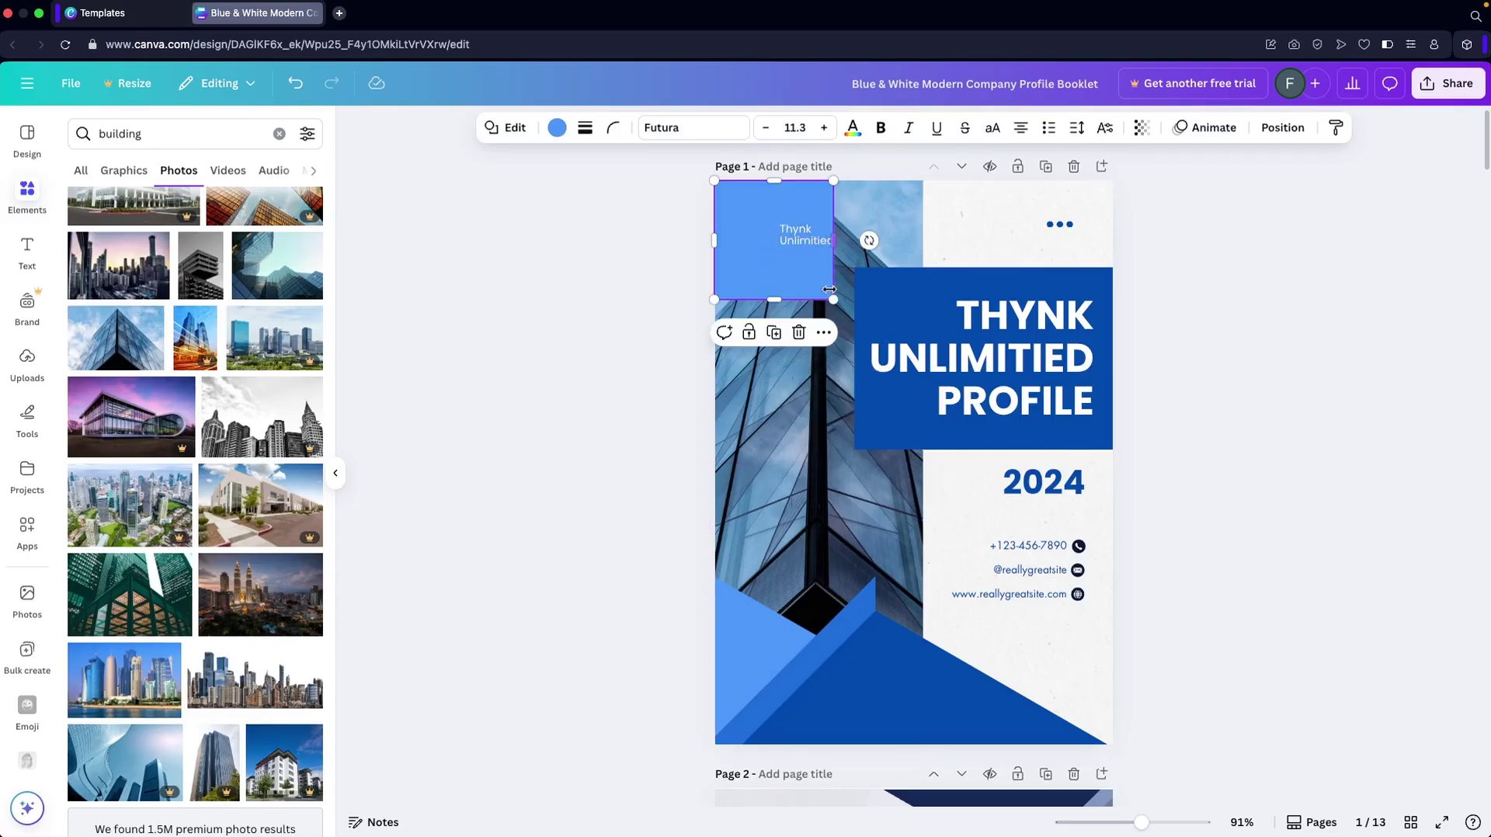
drag(832, 295, 922, 733)
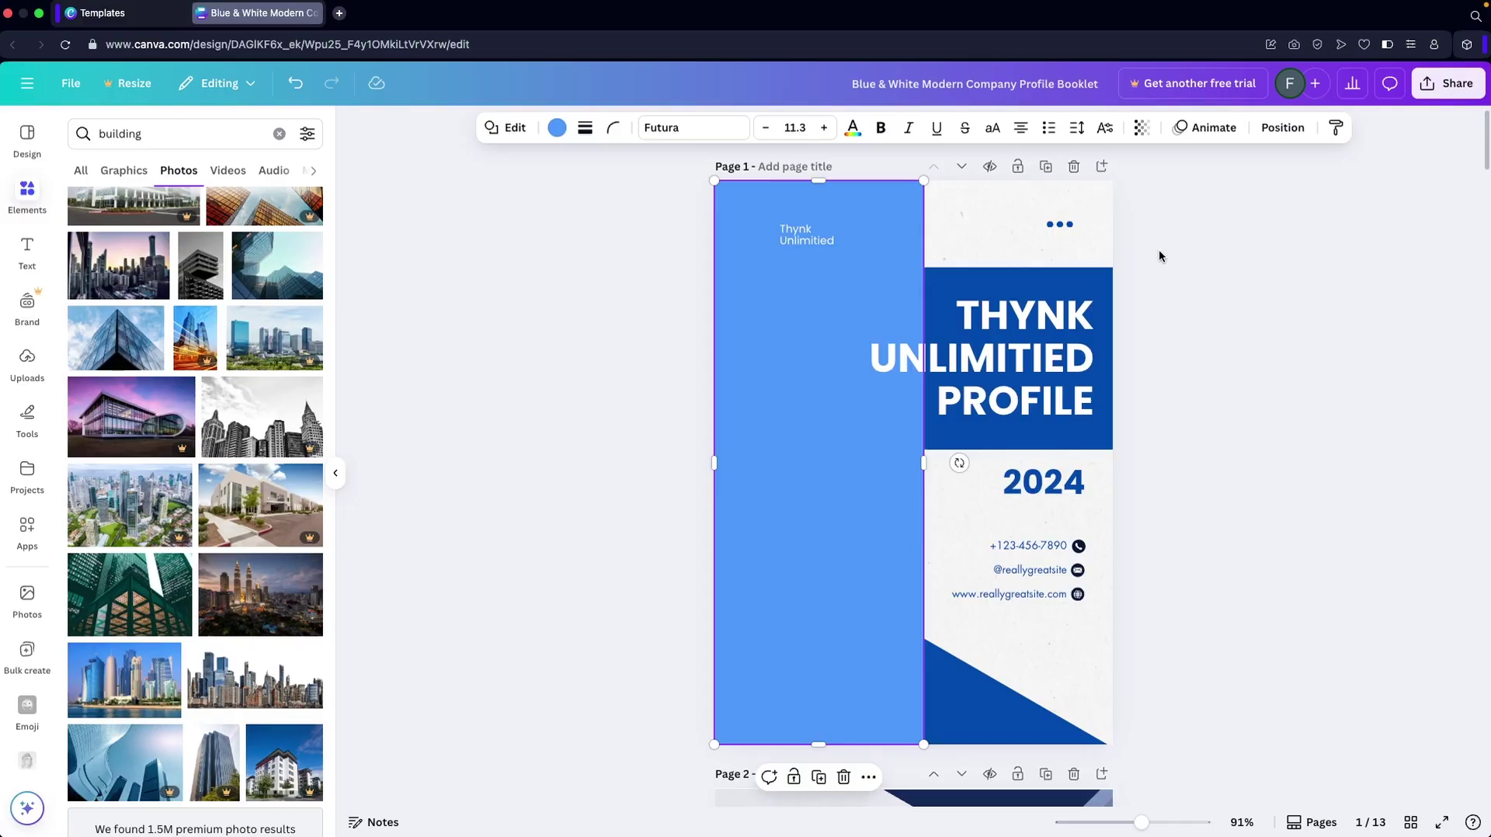
Move the blue rectangle's layer down beneath the logo and triangles.
click(1285, 130)
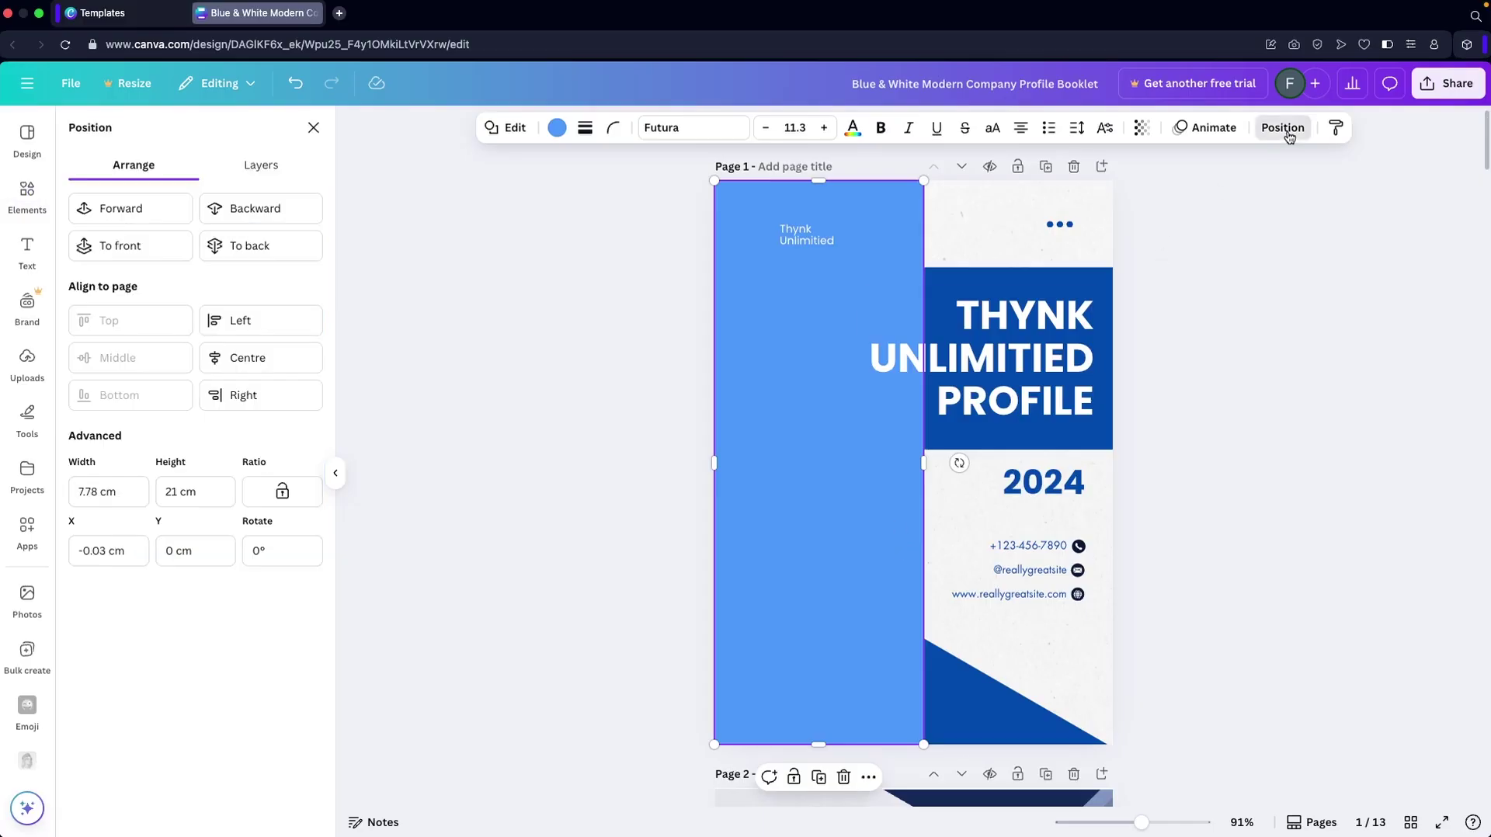
click(261, 165)
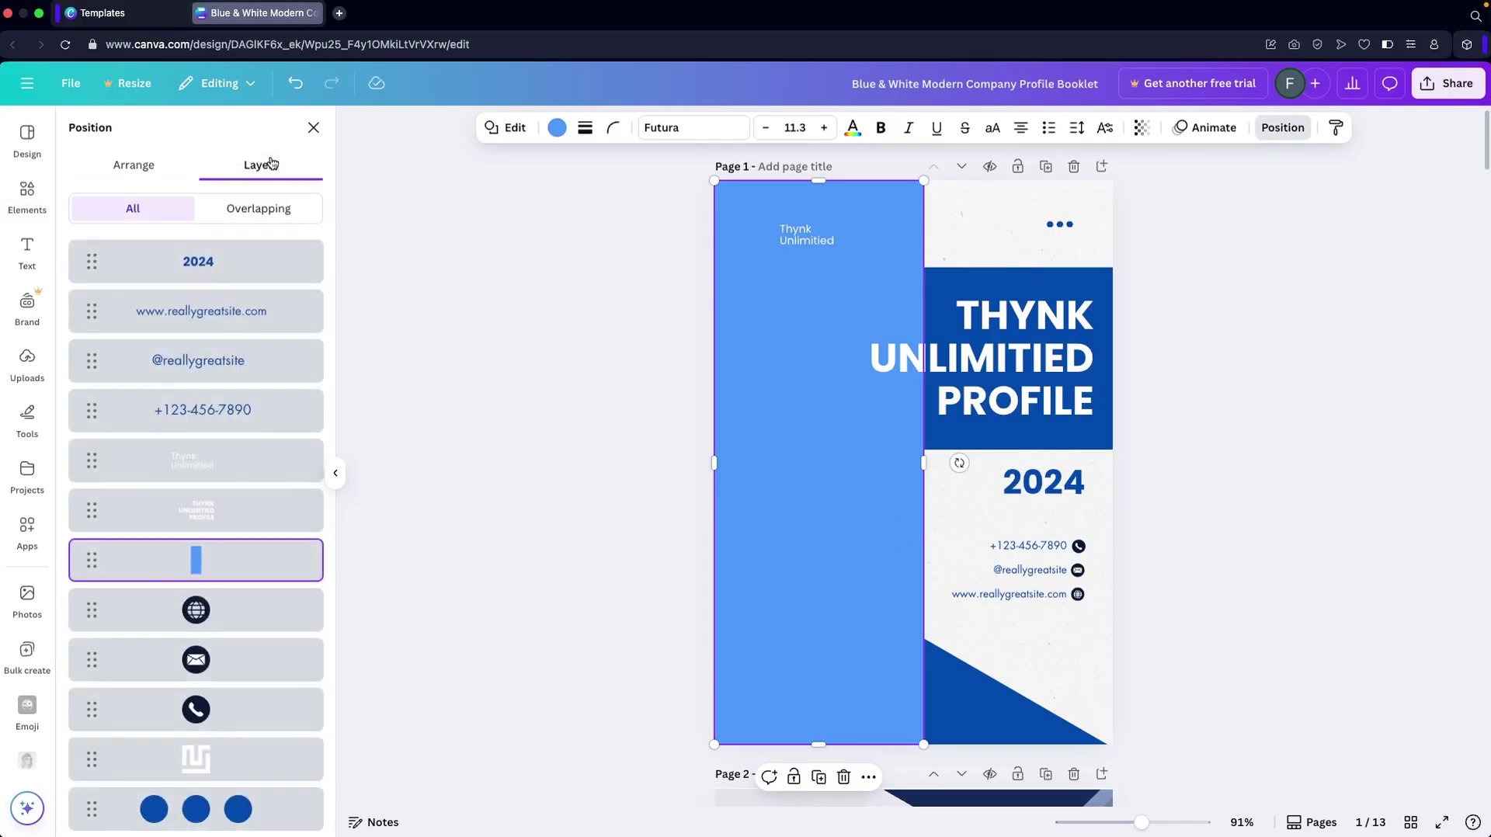
scroll(258, 581, down, 2)
scroll(259, 581, down, 4)
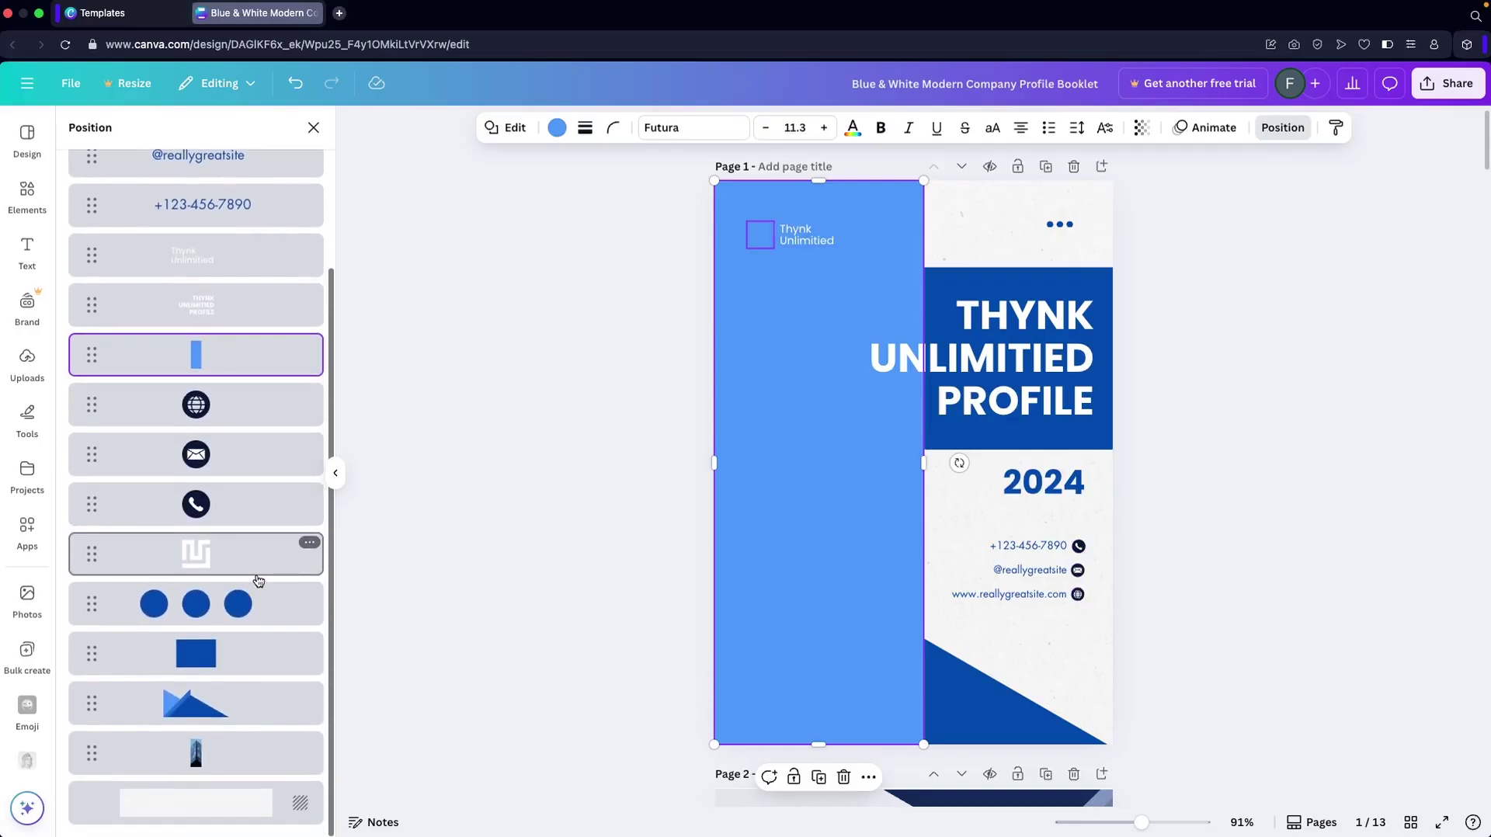
drag(212, 348, 216, 714)
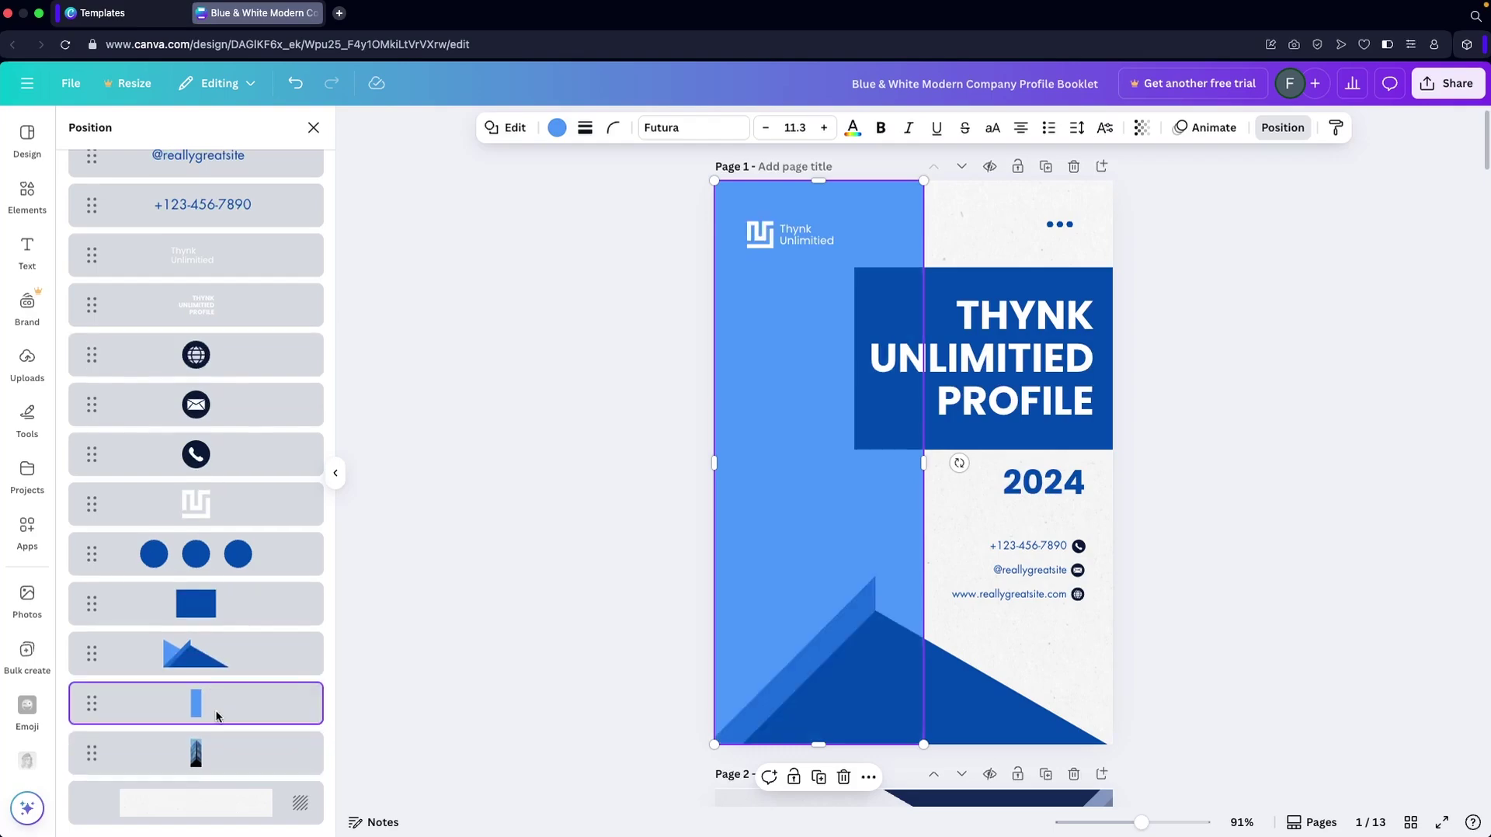
Lower the blue rectangle's transparency to 51 so the skyscraper photo shows through.
click(1154, 129)
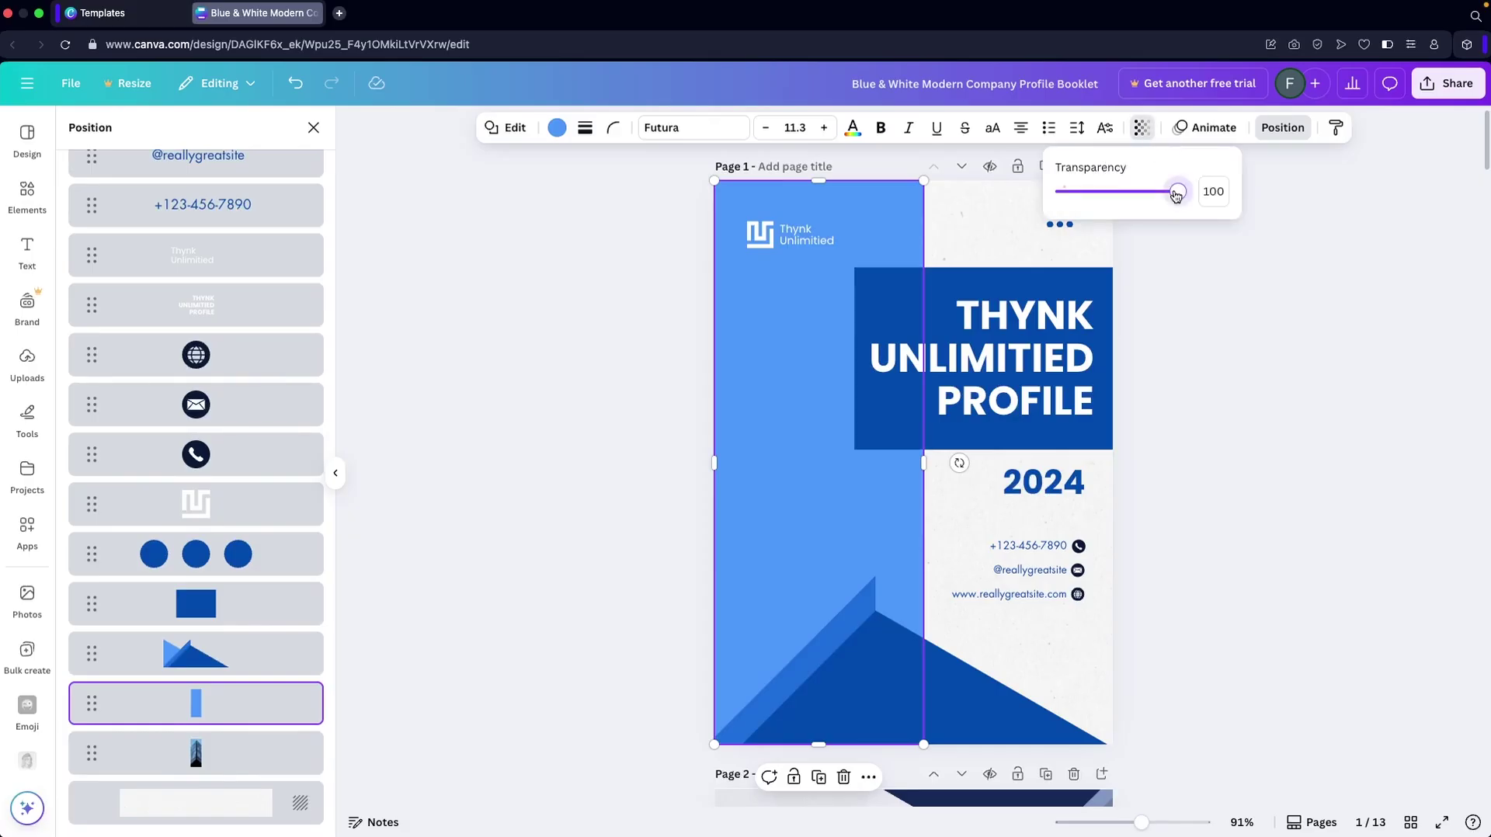
drag(1177, 195, 1121, 202)
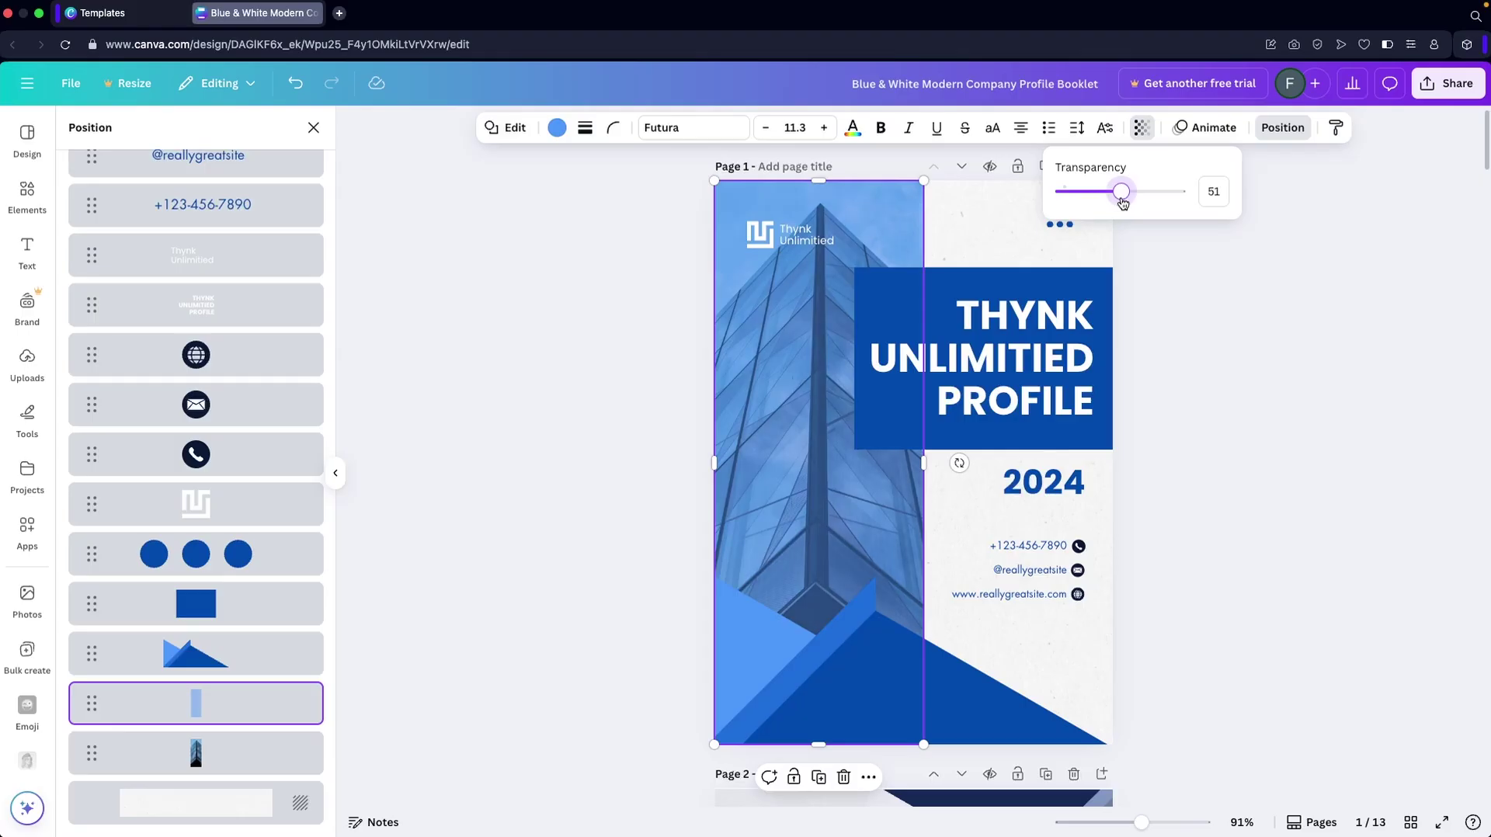
click(1283, 471)
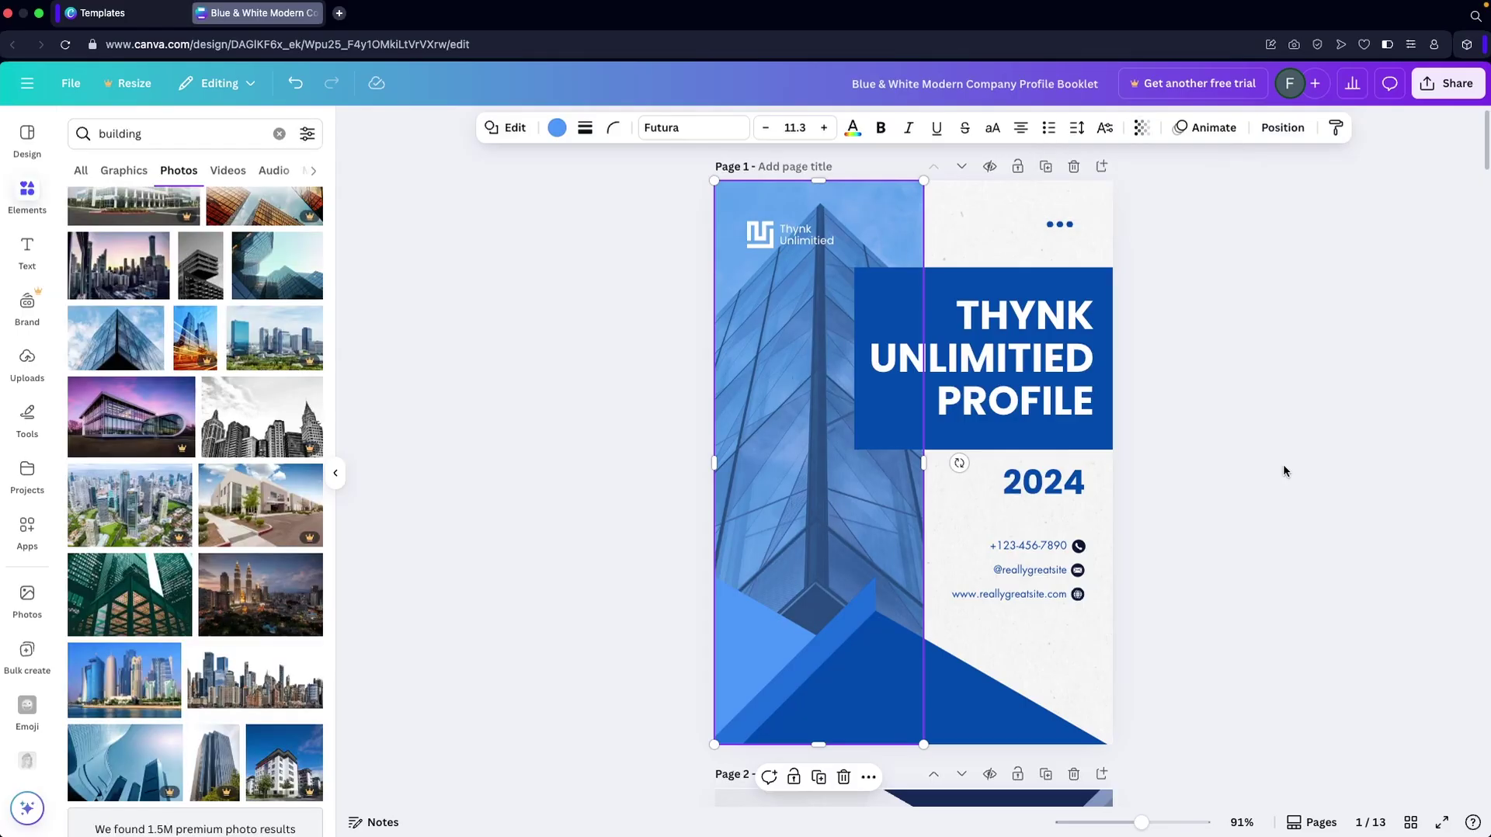
Undo the last change and leave the blue title rectangle deselected.
key(super+z)
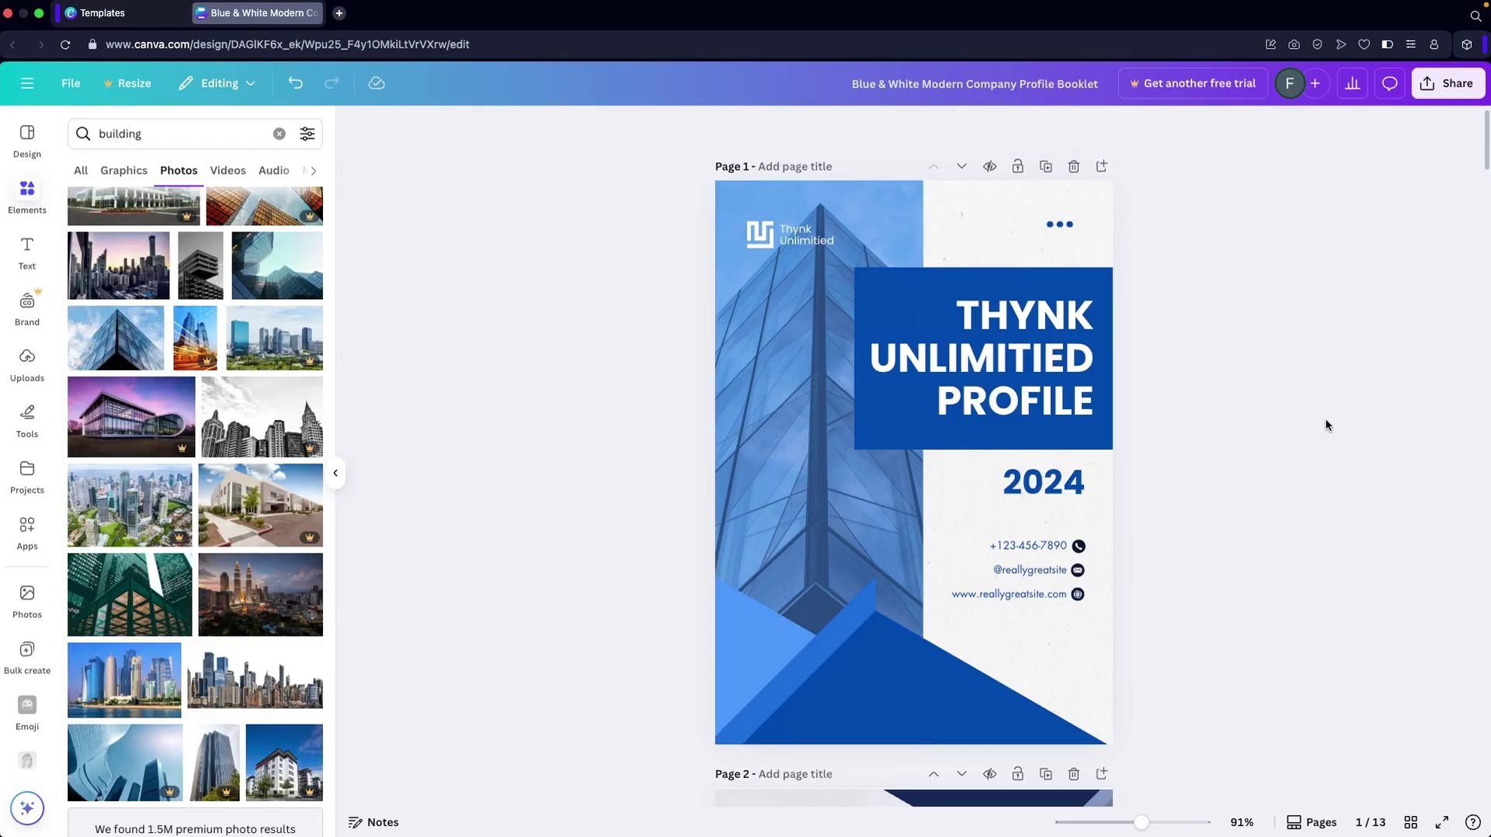
right_click(936, 280)
click(590, 488)
click(1283, 379)
Copy the cover's bottom blue triangles' style and paste it onto page 2's triangles.
click(919, 695)
right_click(919, 695)
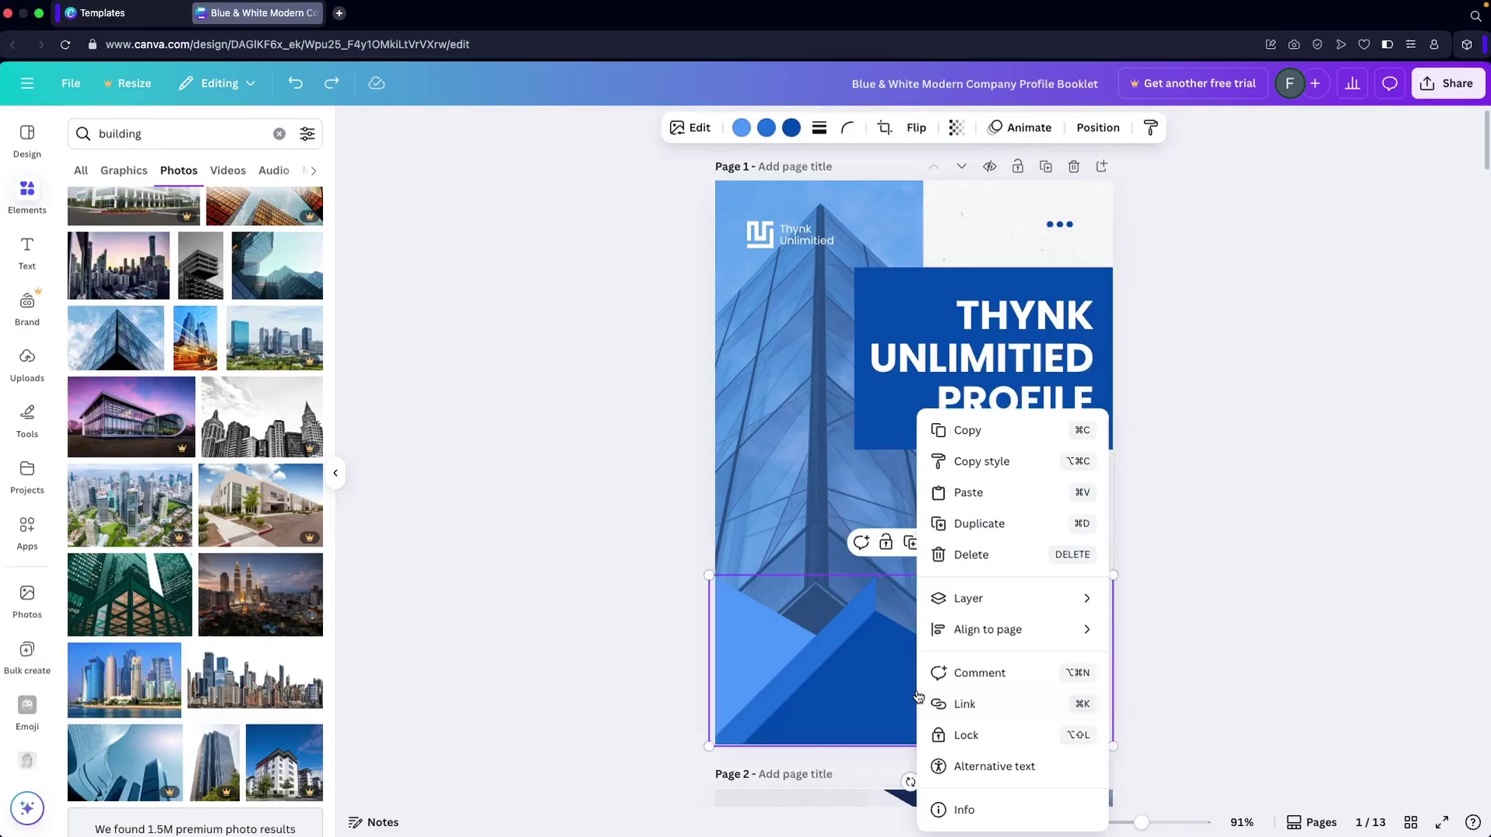
click(995, 463)
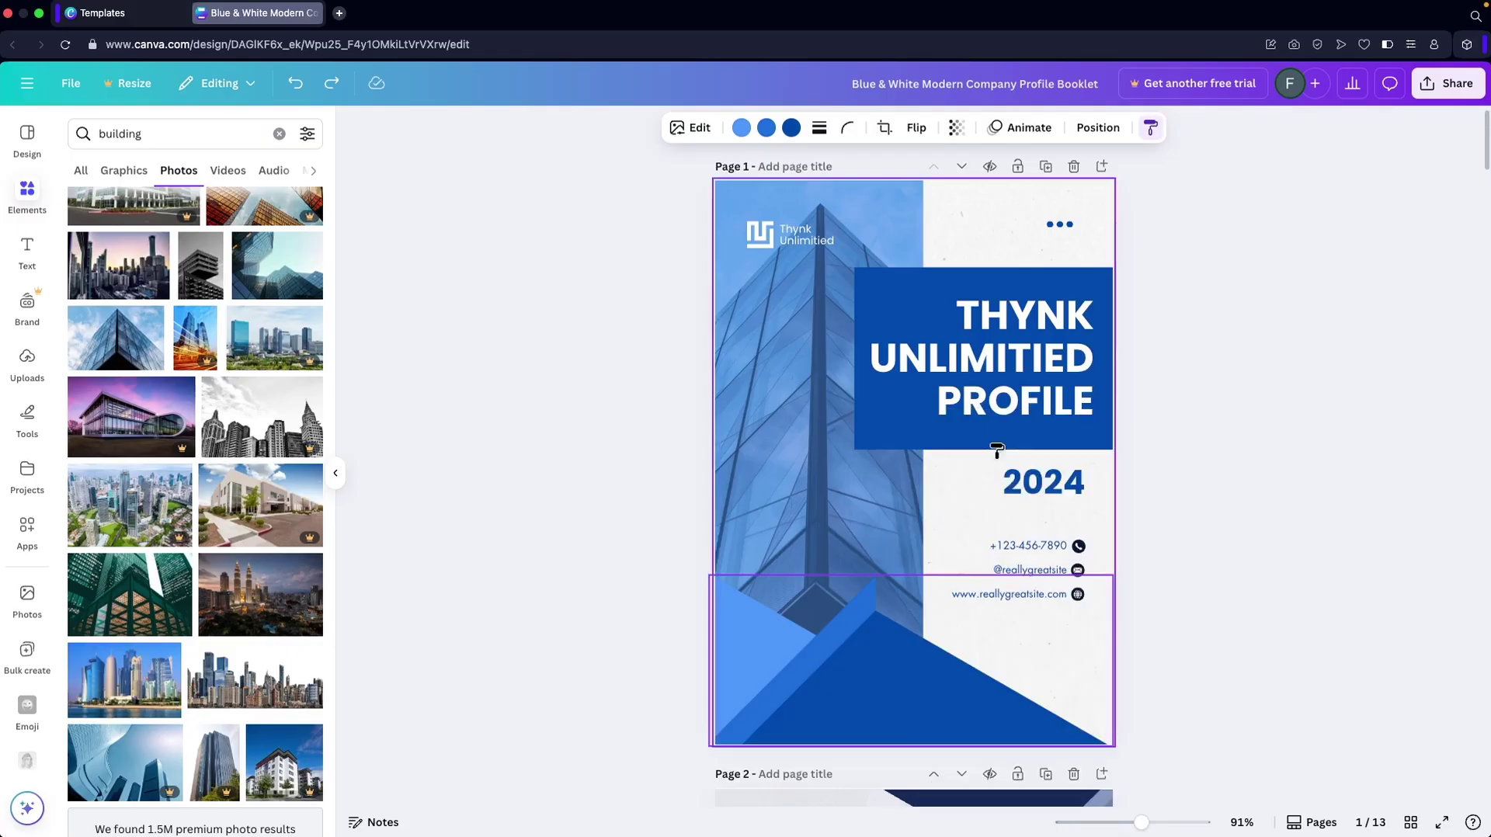
scroll(1205, 508, down, 2)
scroll(1205, 508, down, 6)
click(812, 653)
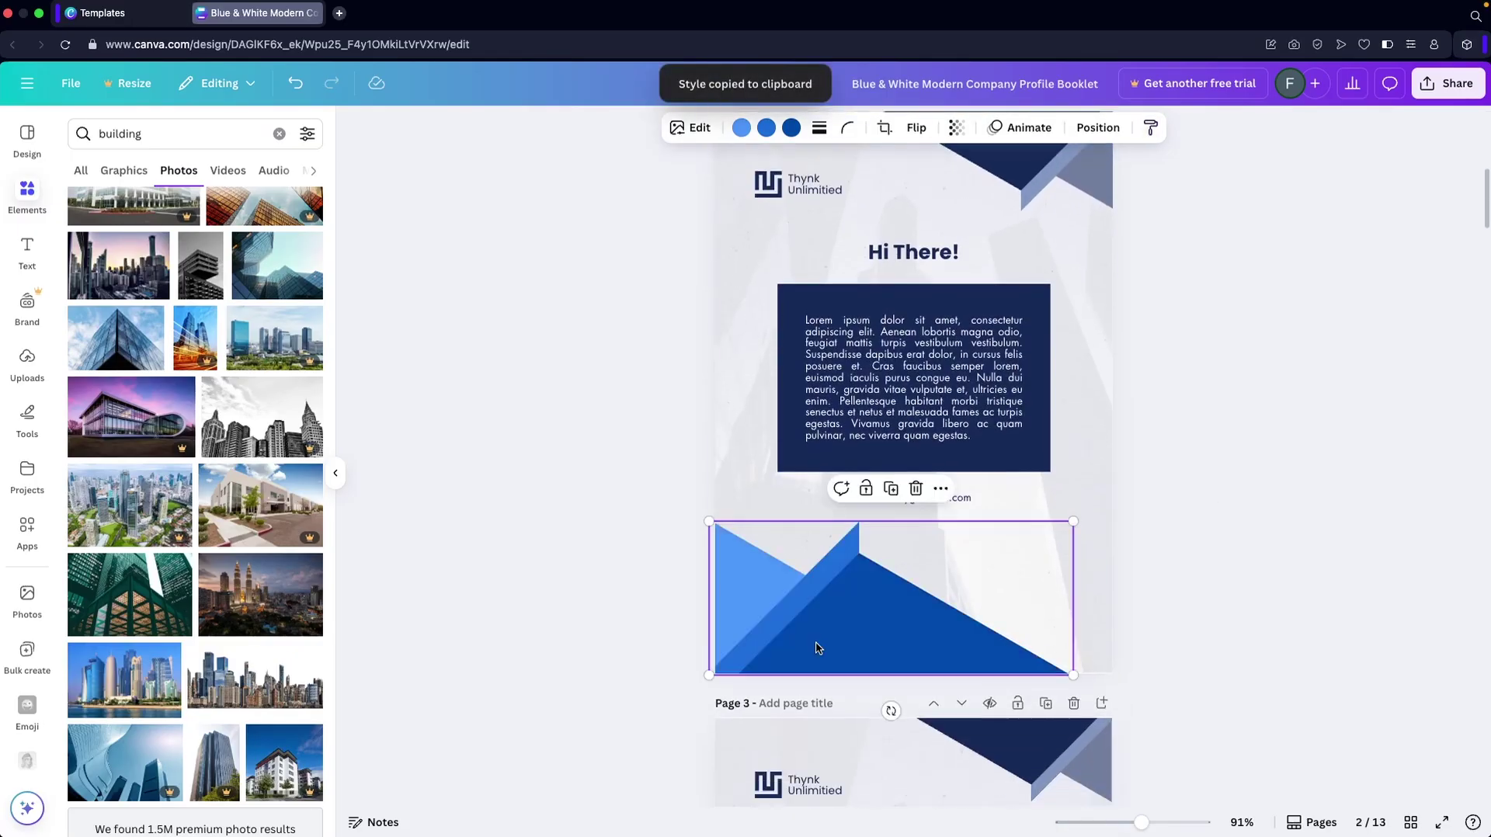
Select page 2's dark text box, then move on to page 3's Table Of Contents.
scroll(1181, 451, up, 2)
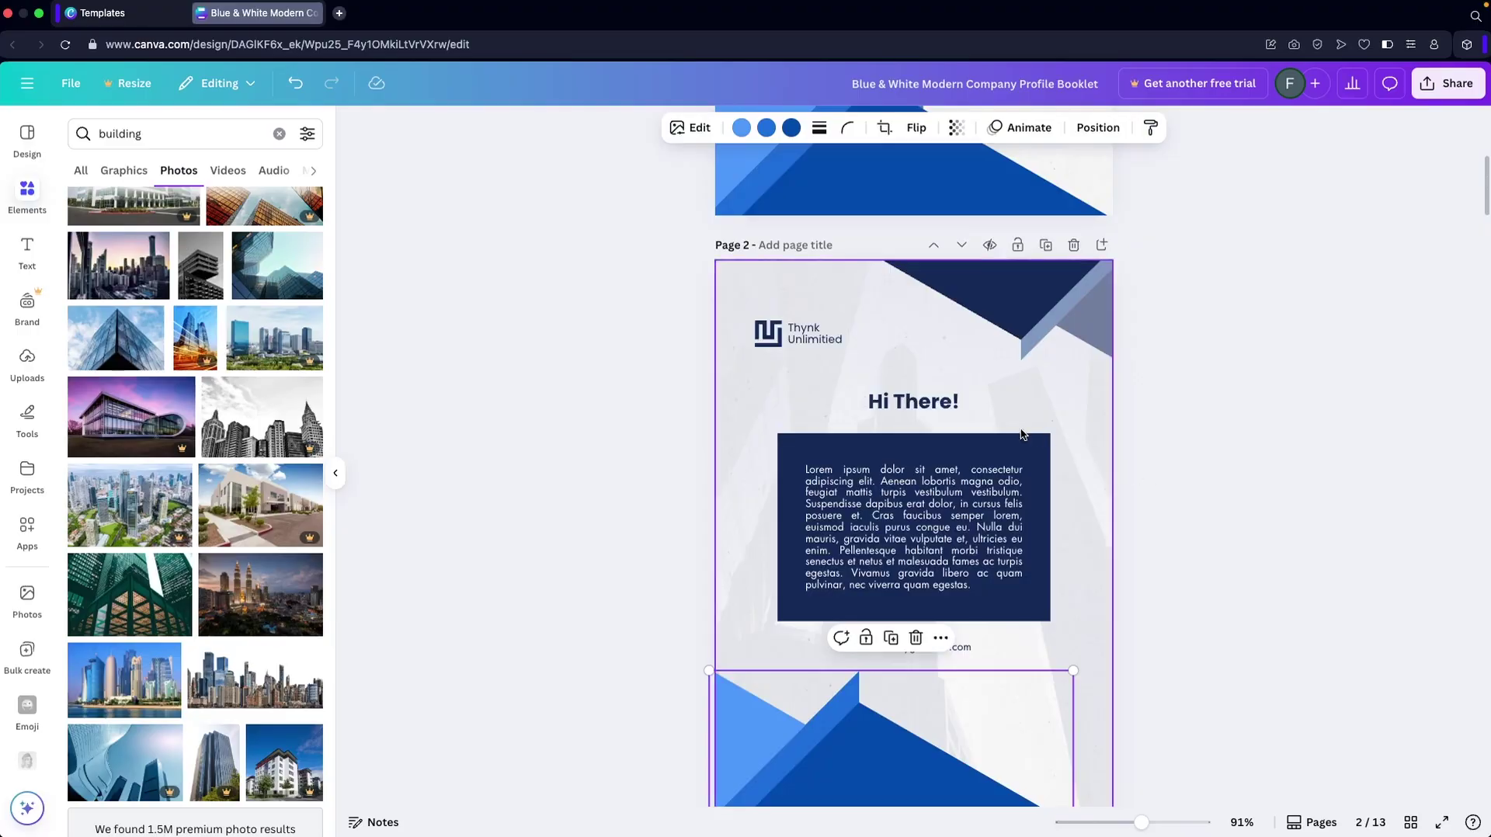
click(1033, 456)
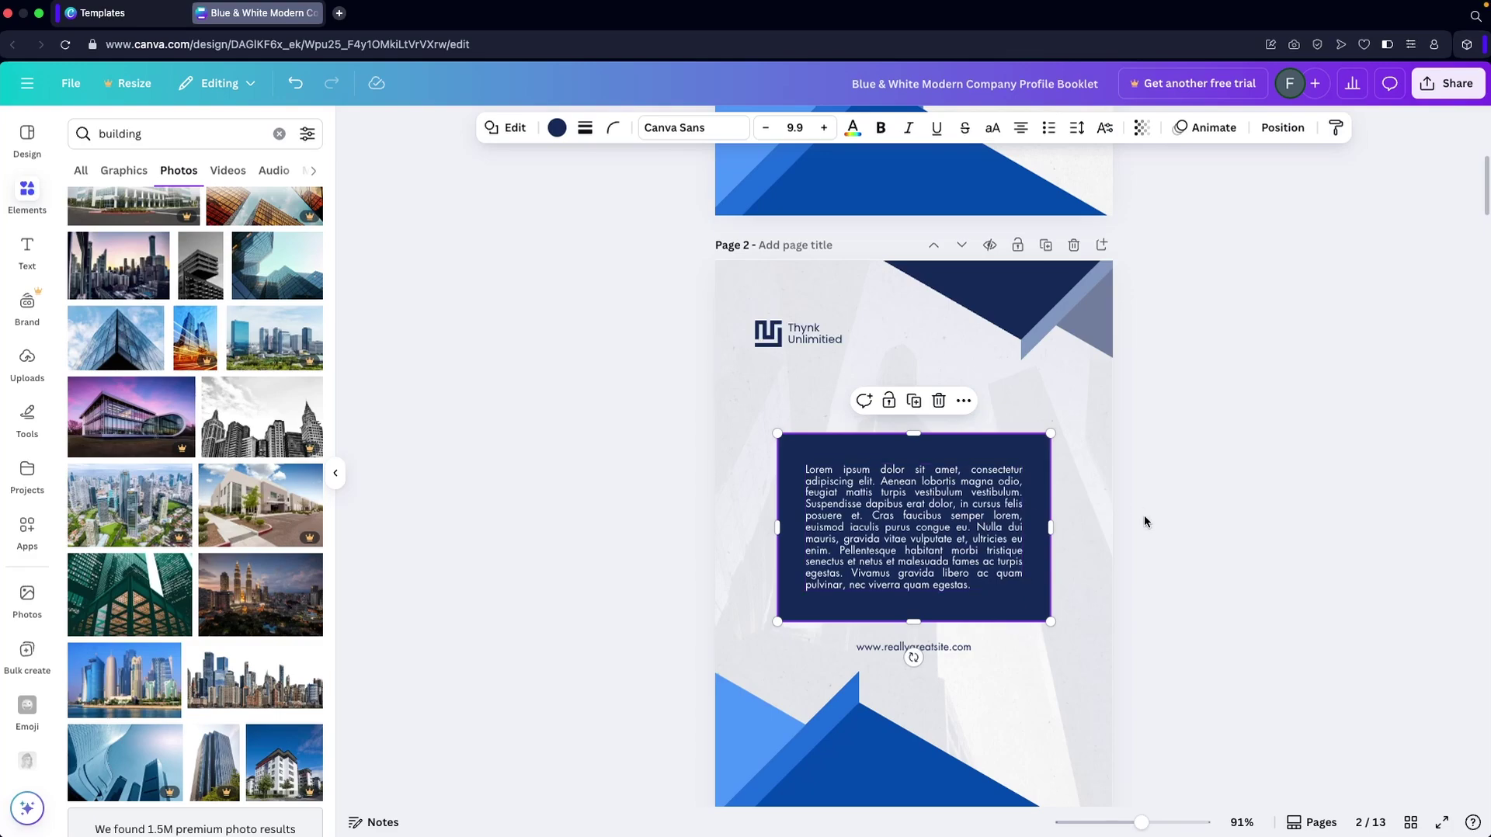
scroll(1144, 514, down, 8)
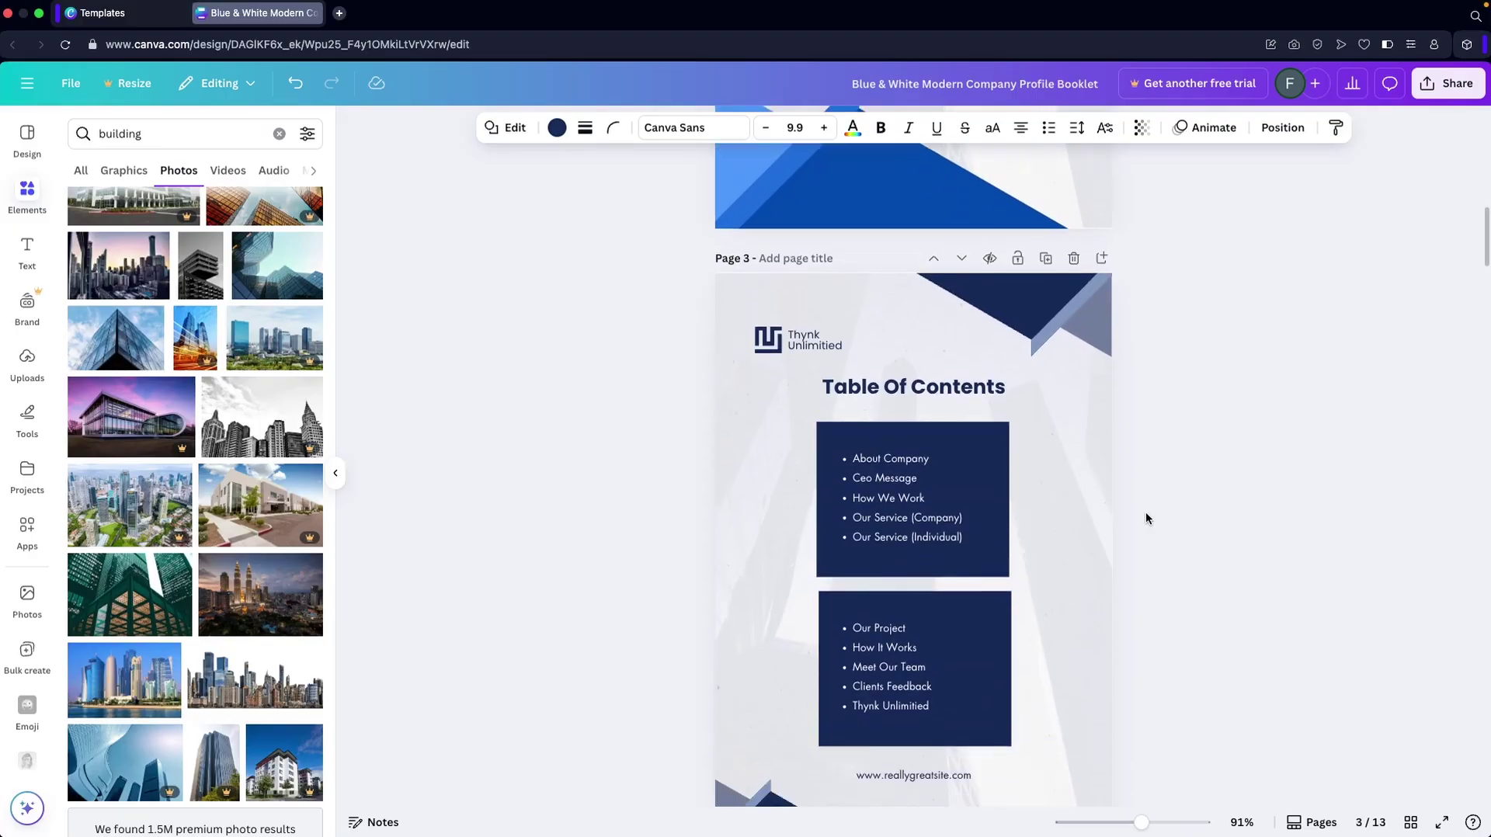
Select page 3's background image and return to page 1's blue-tinted cover.
click(1089, 524)
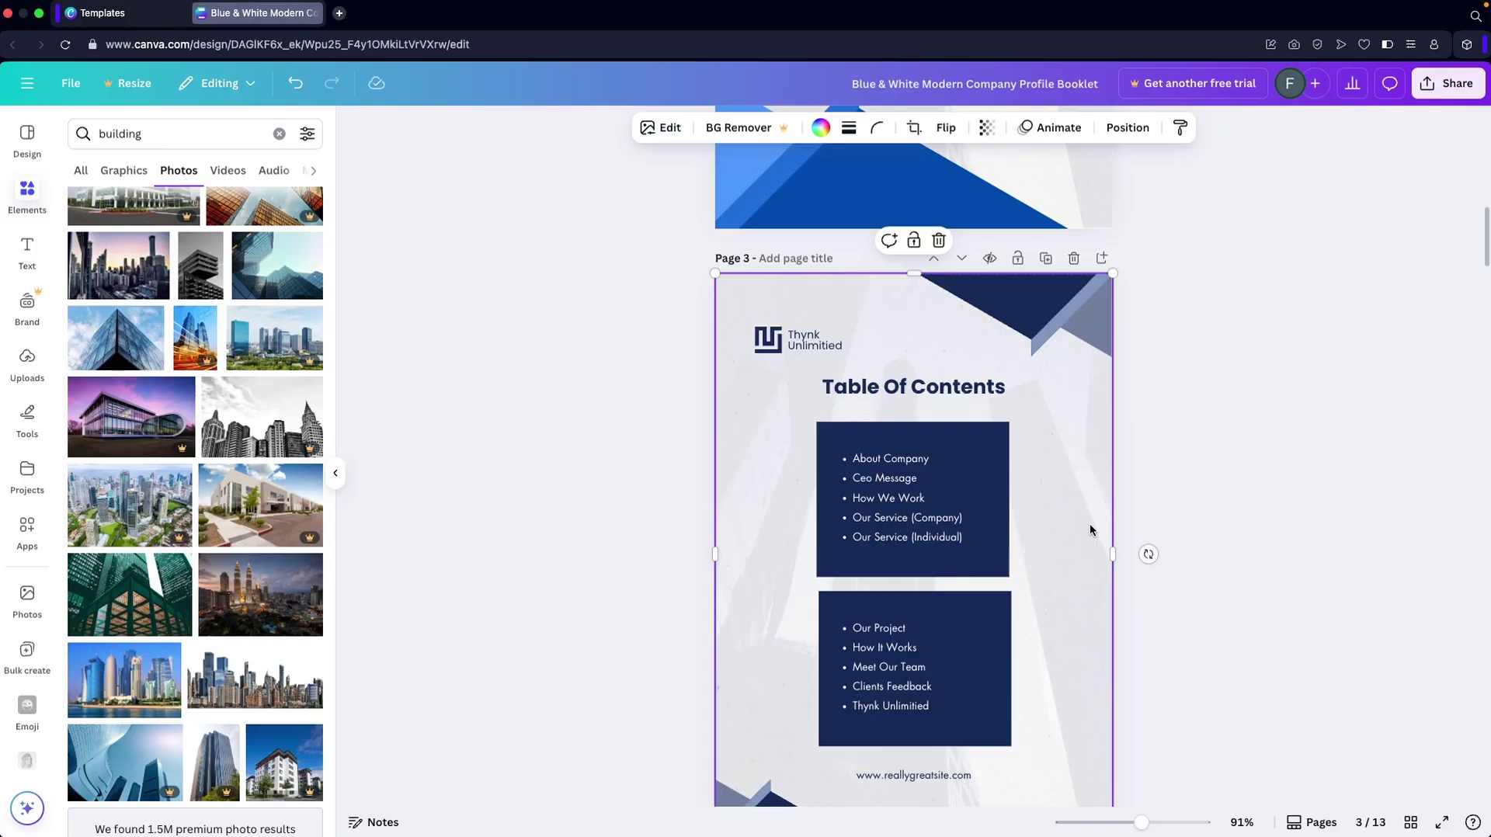
scroll(1089, 524, up, 10)
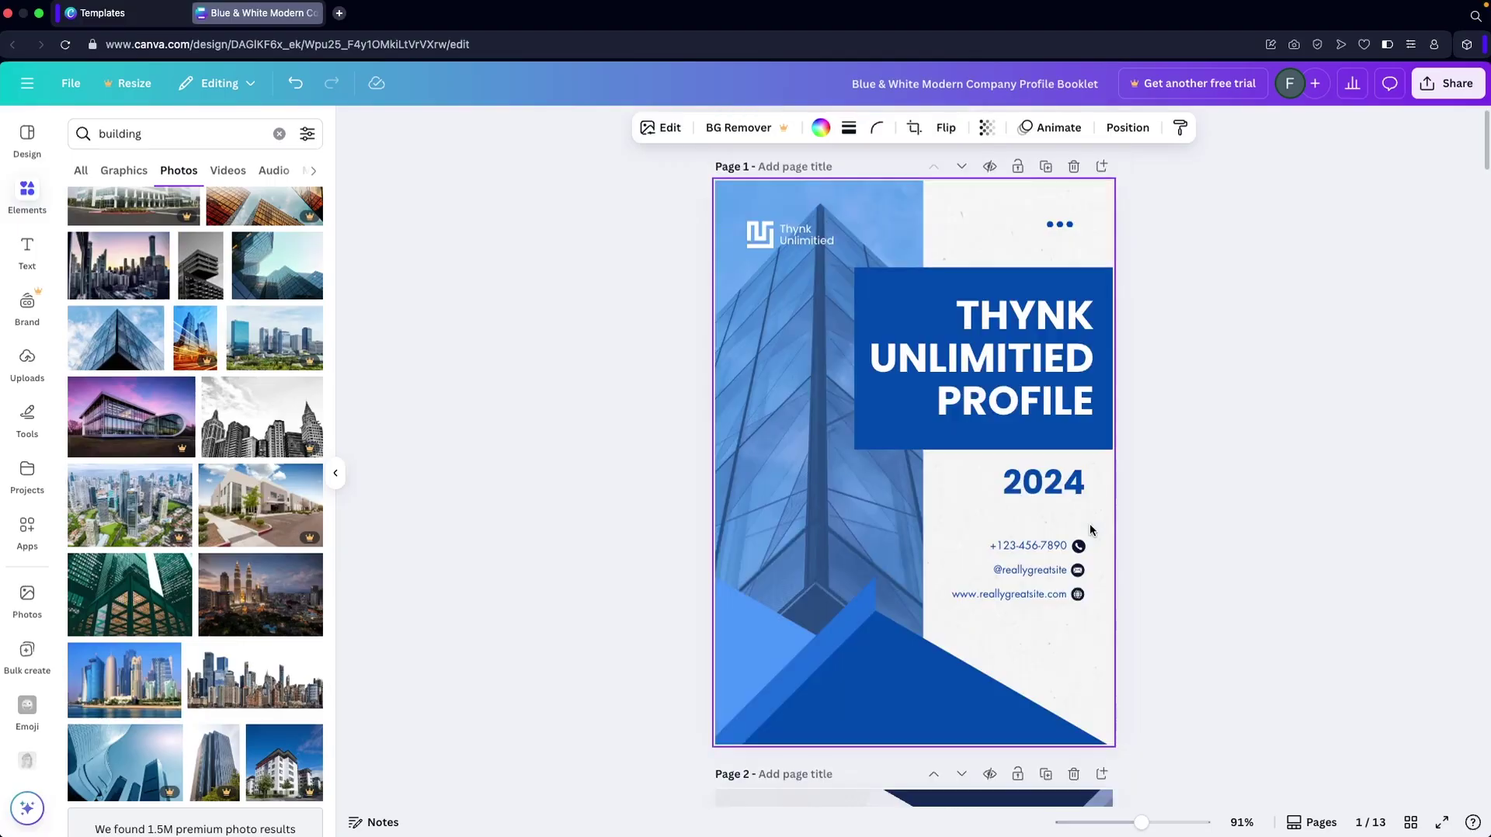